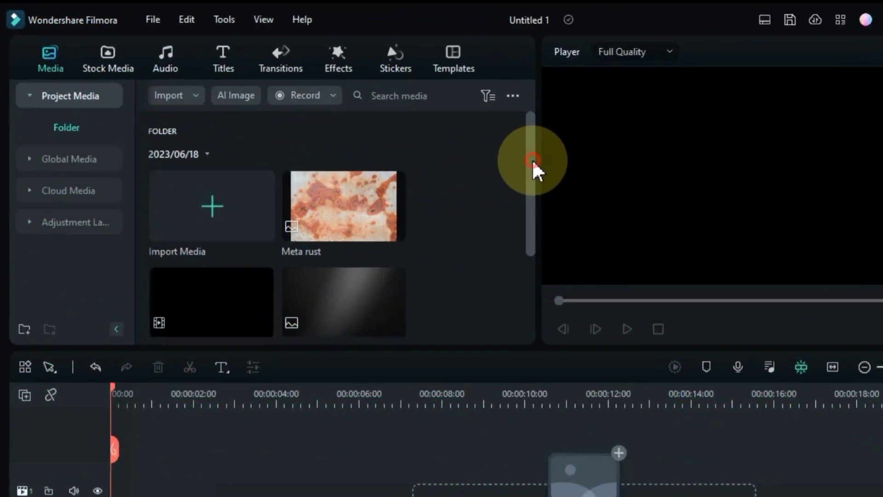
Add a Quick Text title to the timeline and change its text to CINEMATIC.
{"action": "left_click_drag", "start_coordinate": [438, 142], "coordinate": [441, 194]}
{"action": "left_click_drag", "start_coordinate": [663, 276], "coordinate": [654, 203]}
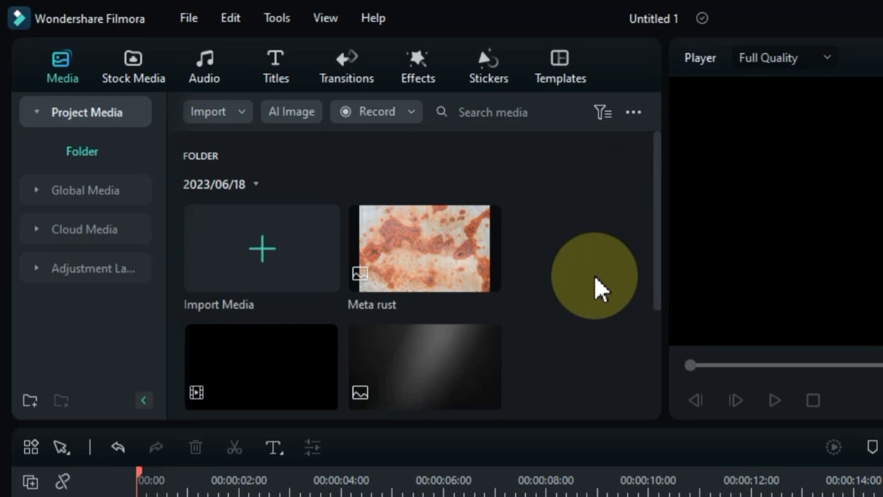
{"action": "left_click", "coordinate": [275, 447]}
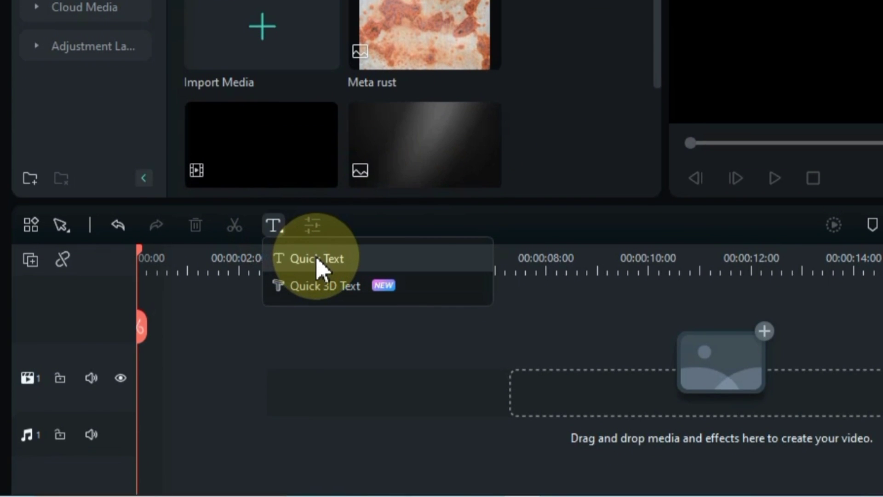
{"action": "left_click", "coordinate": [316, 259]}
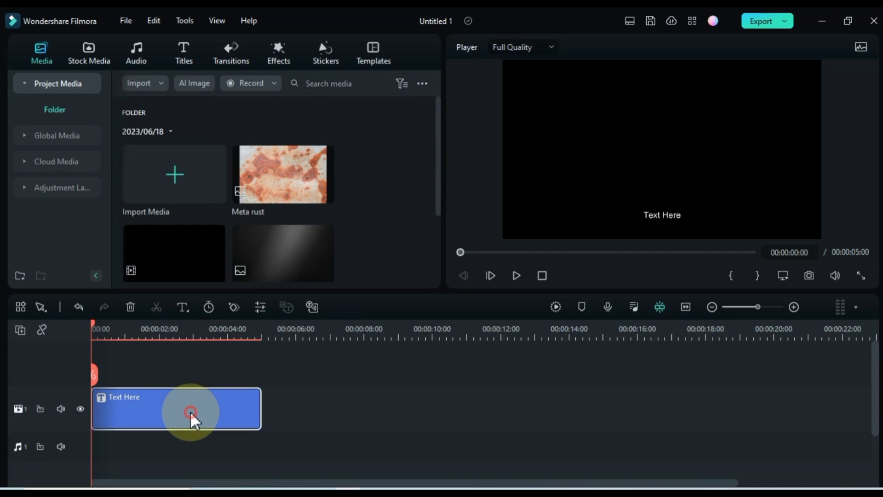
{"action": "double_click", "coordinate": [190, 410]}
{"action": "left_click", "coordinate": [201, 175]}
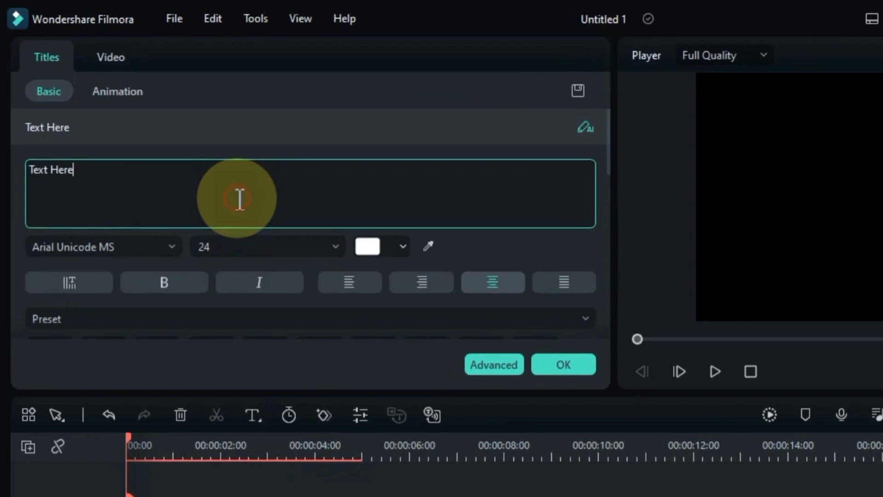
{"action": "type", "text": "Cl"}
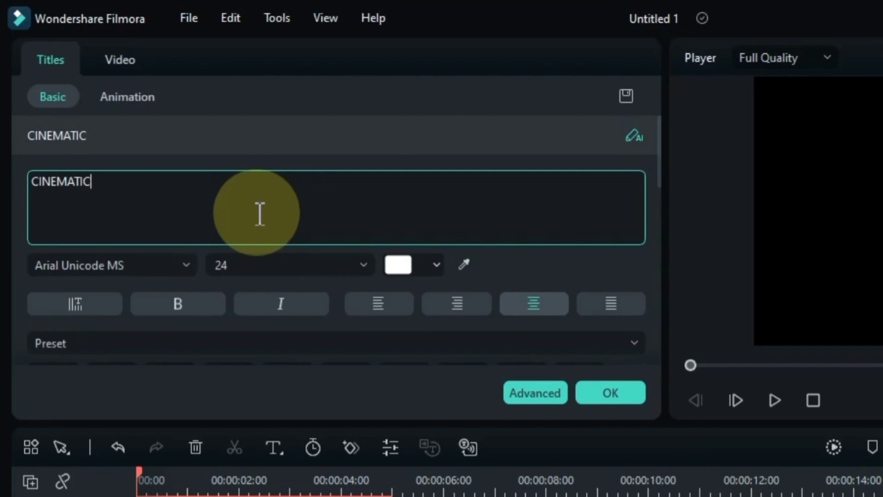
Set the CINEMATIC title's font size to 125 and its font to Bebas.
{"action": "left_click", "coordinate": [295, 272]}
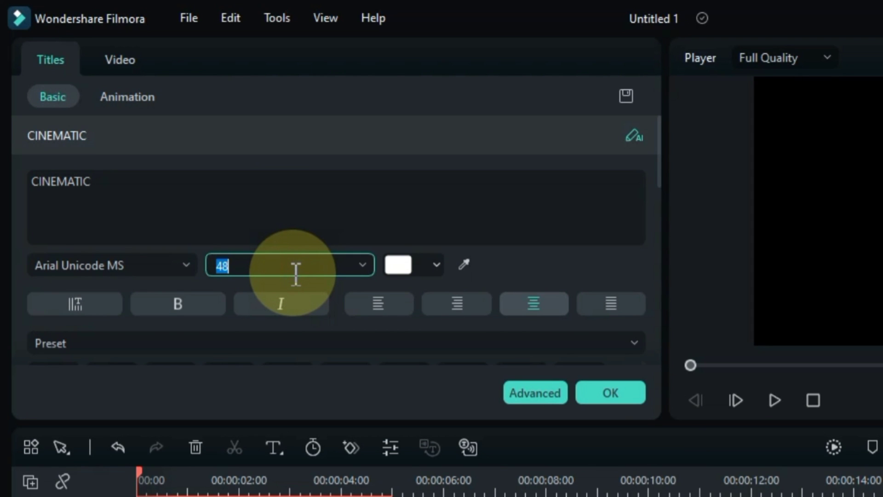
{"action": "scroll", "coordinate": [296, 274], "scroll_direction": "down", "scroll_amount": 4}
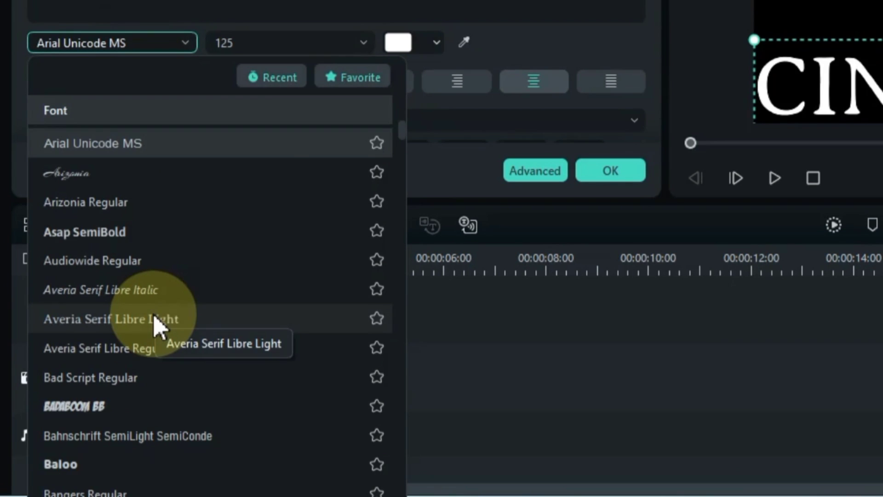
{"action": "scroll", "coordinate": [103, 371], "scroll_direction": "down", "scroll_amount": 5}
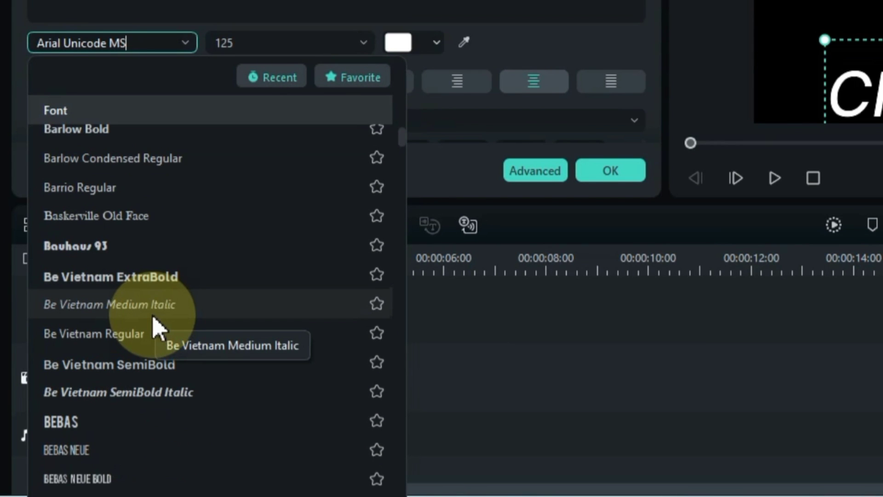
{"action": "left_click", "coordinate": [117, 427]}
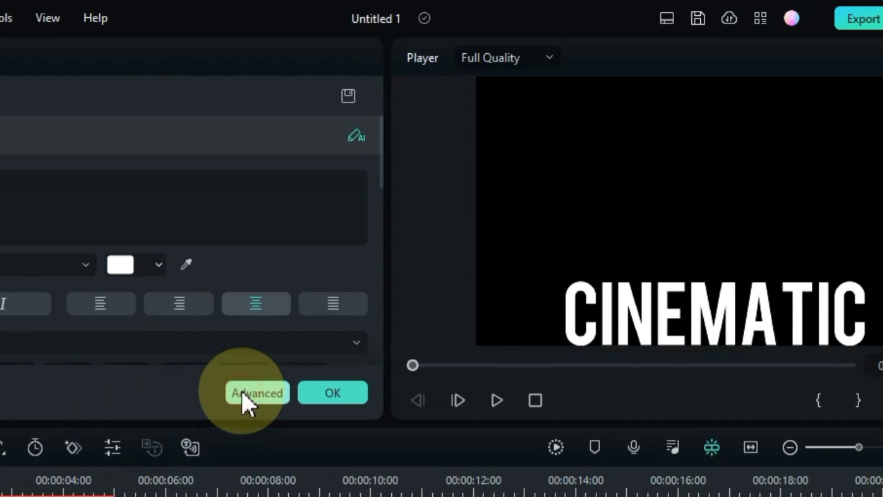
Centre the CINEMATIC title in the frame with the advanced text editor and apply the change.
{"action": "left_click", "coordinate": [243, 393]}
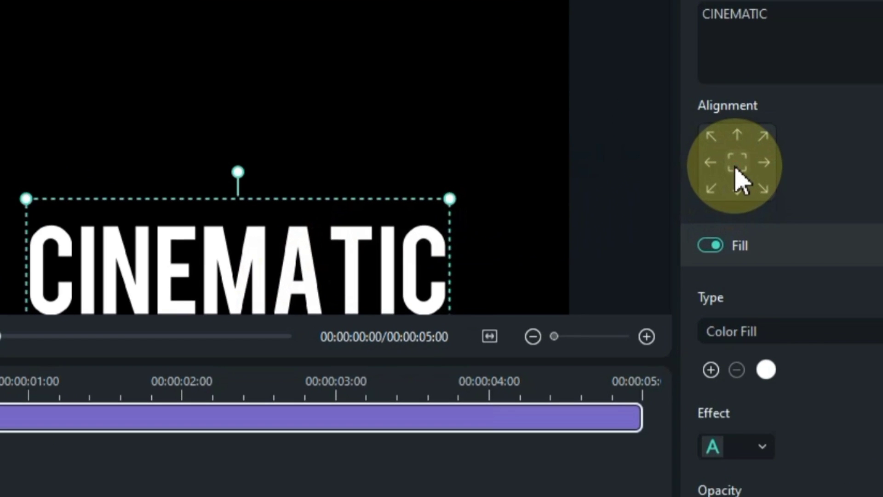
{"action": "left_click", "coordinate": [621, 196]}
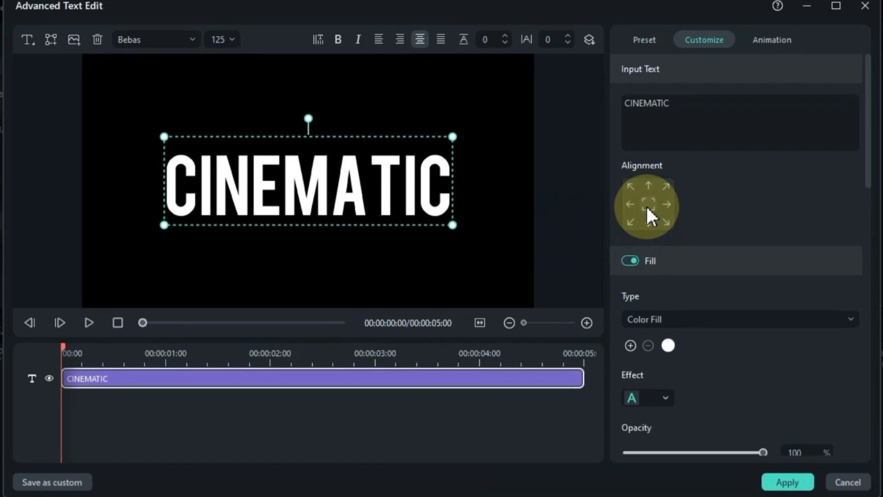
{"action": "left_click", "coordinate": [779, 474]}
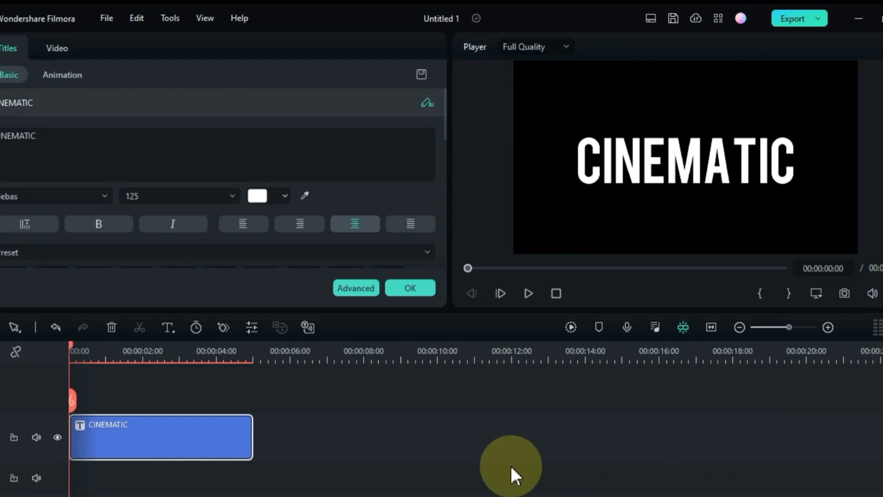
{"action": "left_click", "coordinate": [291, 462]}
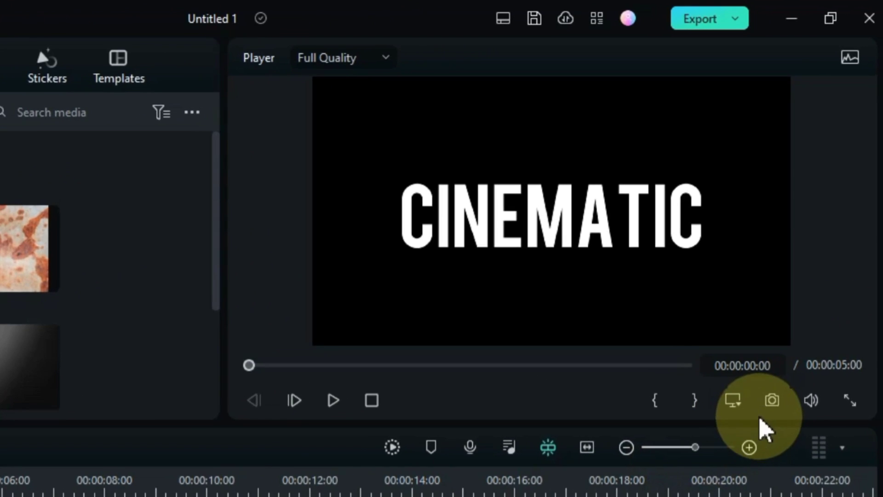
Save a snapshot of the white CINEMATIC title frame in JPG format.
{"action": "left_click", "coordinate": [809, 275]}
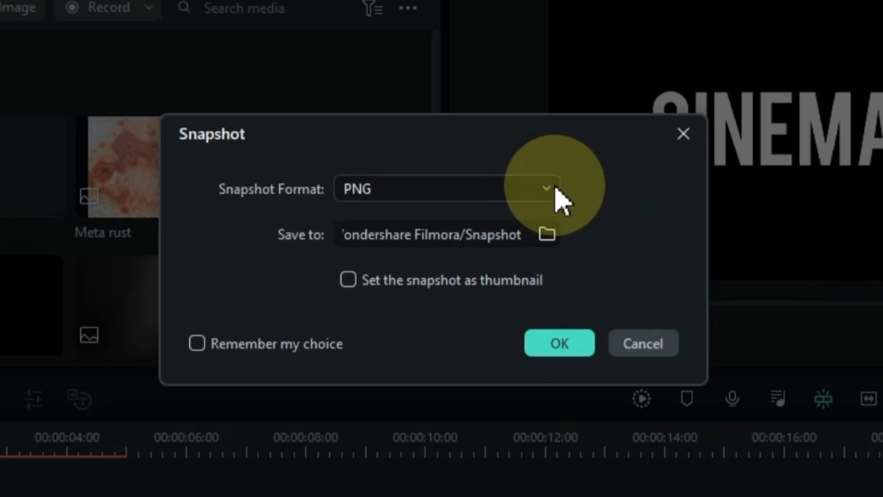
{"action": "left_click", "coordinate": [297, 261]}
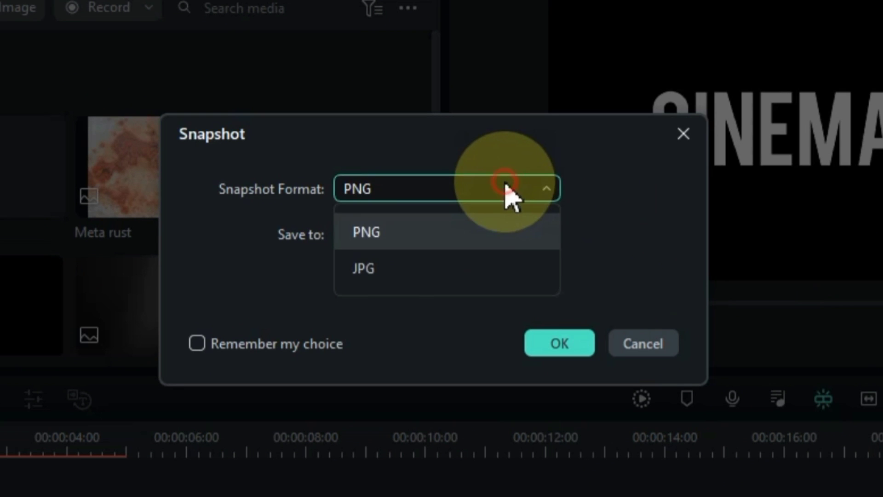
{"action": "left_click", "coordinate": [417, 276]}
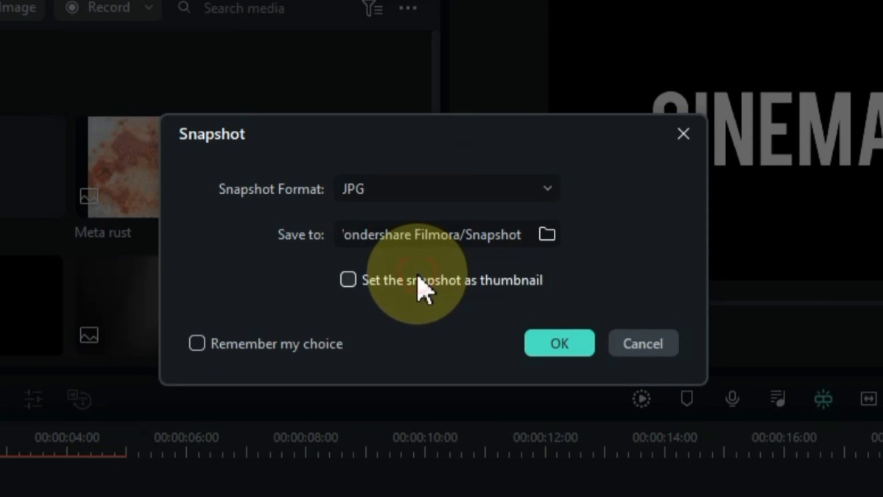
{"action": "left_click", "coordinate": [574, 352]}
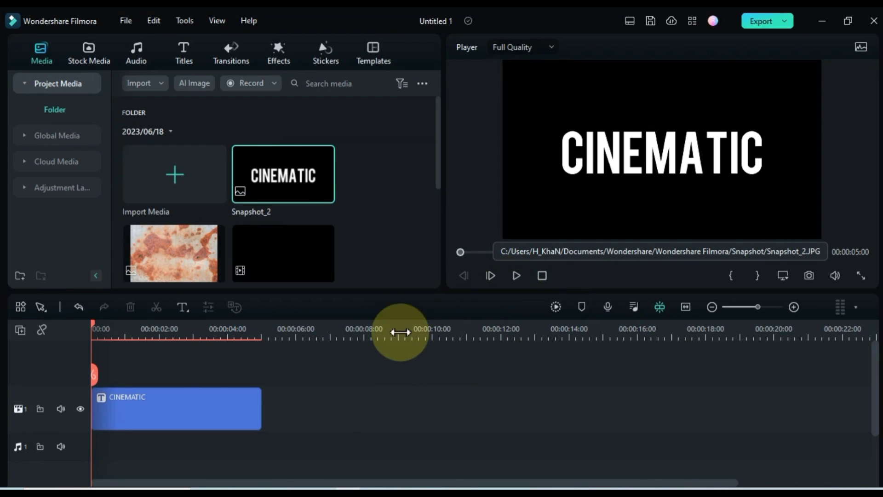
Move the title clip to about 17.5 seconds and place the Snapshot_2 image at the start of the timeline.
{"action": "left_click_drag", "start_coordinate": [101, 411], "coordinate": [705, 415]}
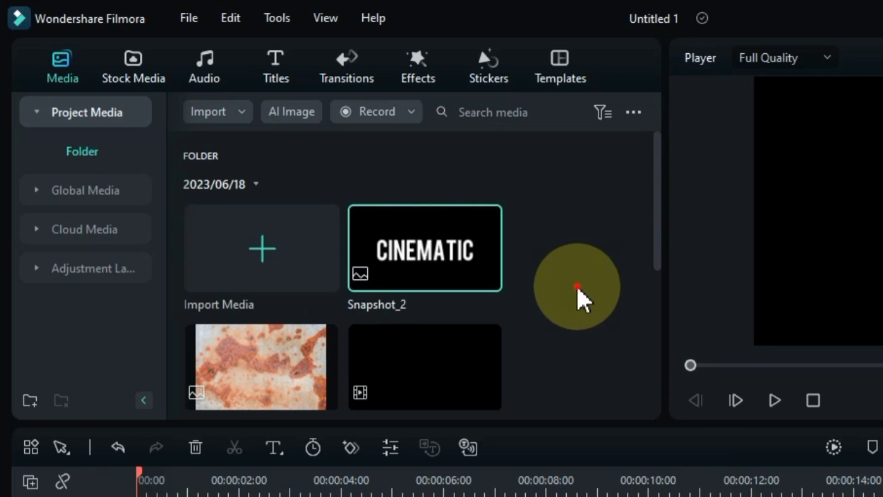
{"action": "left_click_drag", "start_coordinate": [407, 247], "coordinate": [125, 496]}
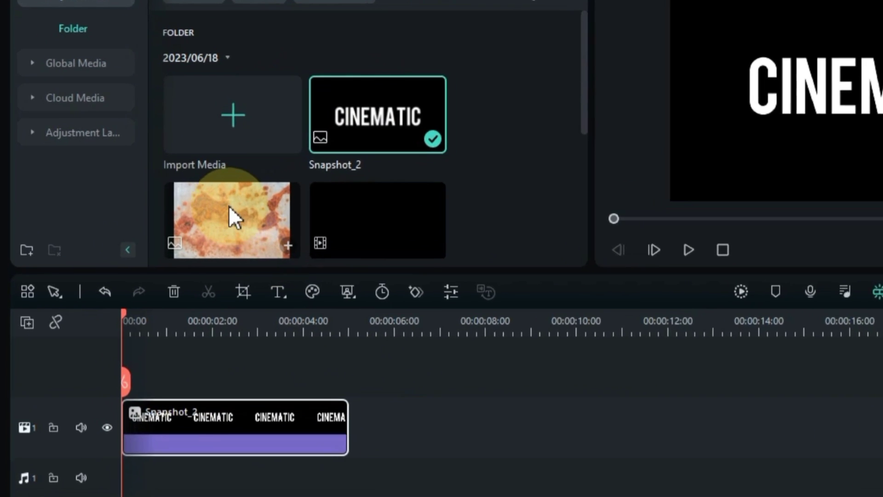
Add the Meta rust image at the start of the timeline on the track beneath Snapshot_2.
{"action": "left_click_drag", "start_coordinate": [228, 206], "coordinate": [108, 368]}
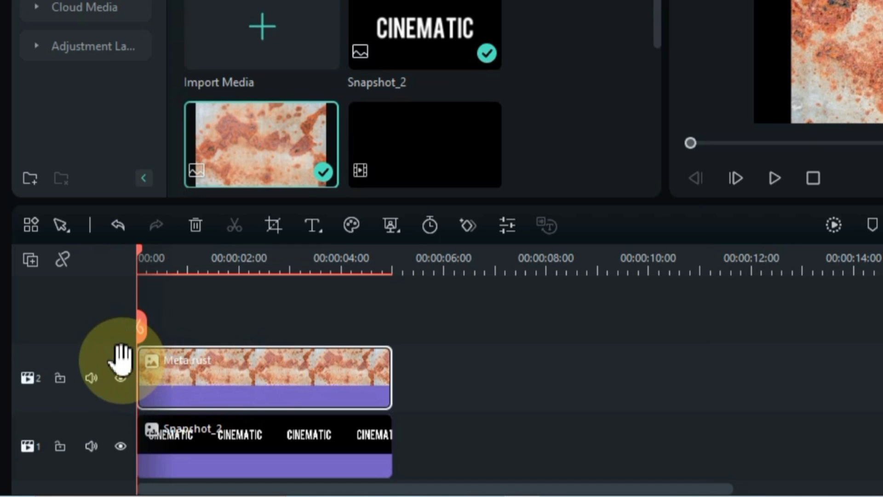
{"action": "left_click_drag", "start_coordinate": [78, 396], "coordinate": [111, 442]}
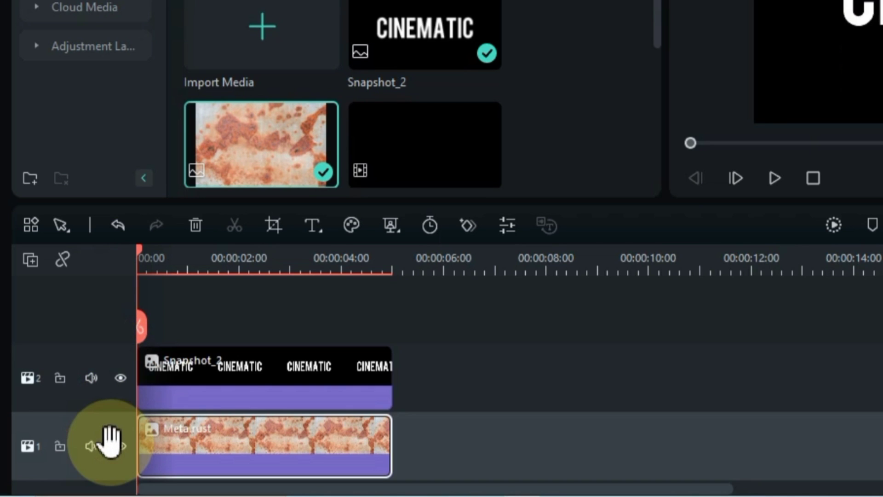
Set the blend mode of the Snapshot_2 clip to Multiply.
{"action": "double_click", "coordinate": [249, 389]}
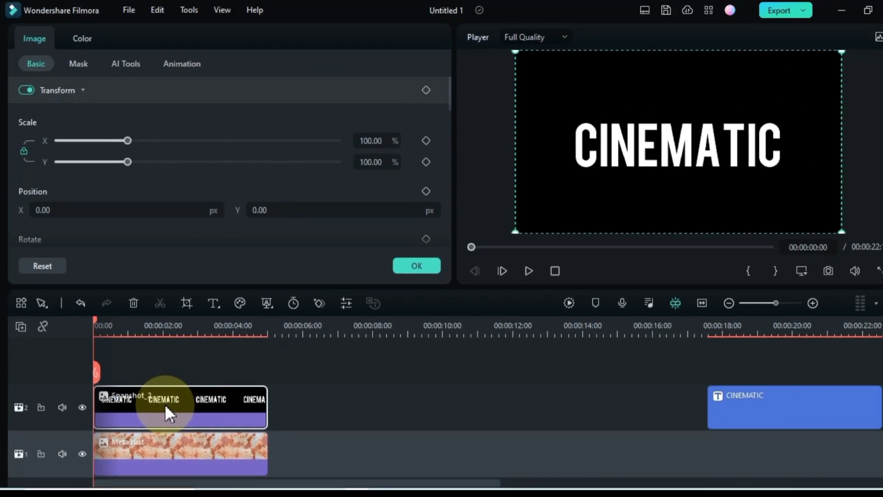
{"action": "left_click_drag", "start_coordinate": [439, 95], "coordinate": [438, 149]}
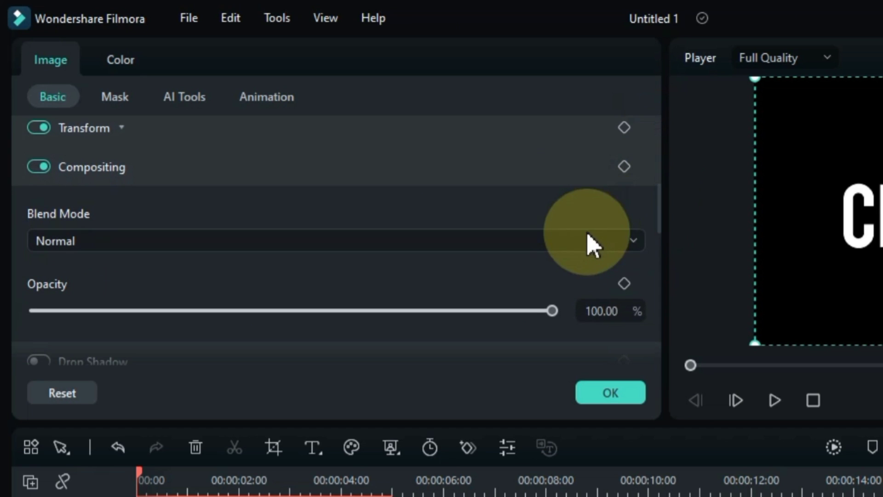
{"action": "left_click", "coordinate": [390, 173]}
{"action": "left_click", "coordinate": [366, 313]}
{"action": "left_click", "coordinate": [359, 343]}
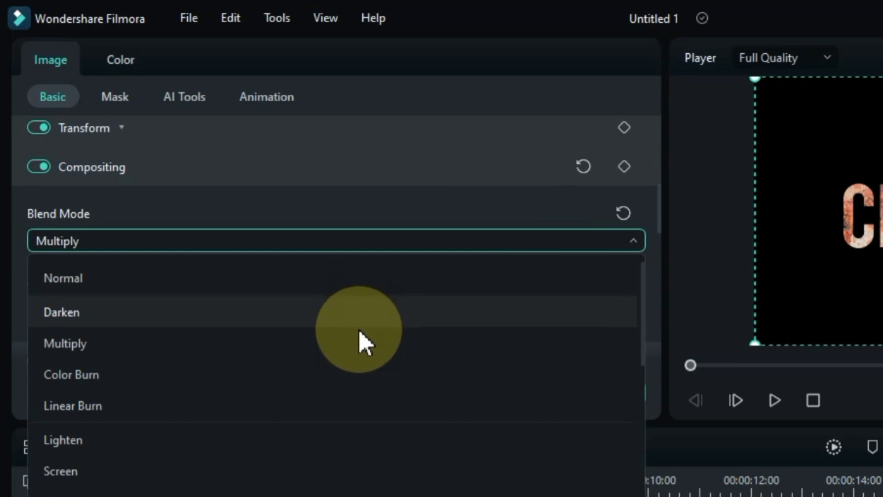
{"action": "left_click", "coordinate": [360, 351]}
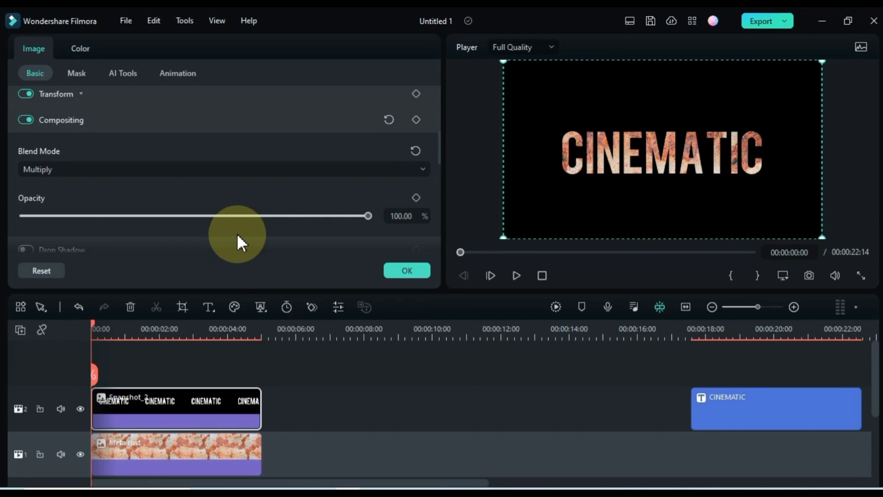
Try enlarging the Meta rust image to 143% scale, and return it to 100%.
{"action": "left_click", "coordinate": [179, 462]}
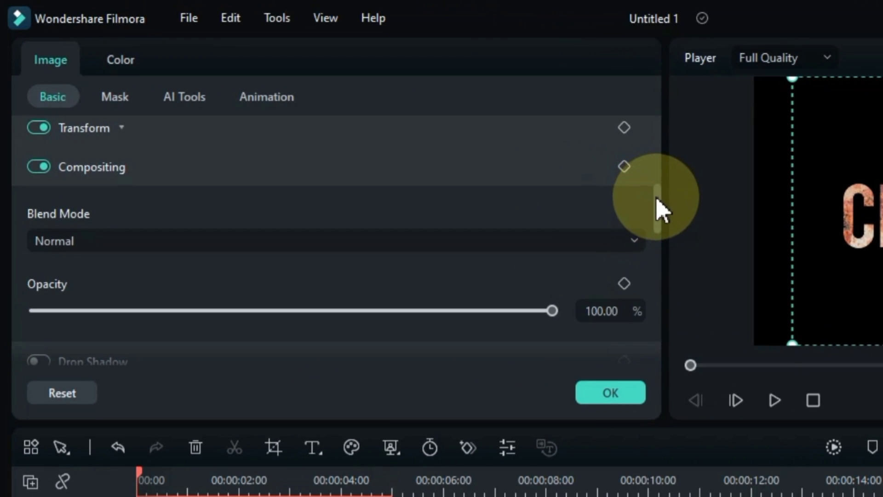
{"action": "scroll", "coordinate": [444, 131], "scroll_direction": "up", "scroll_amount": 3}
{"action": "left_click_drag", "start_coordinate": [663, 173], "coordinate": [664, 123]}
{"action": "mouse_move", "coordinate": [537, 207]}
{"action": "left_mouse_down"}
{"action": "mouse_move", "coordinate": [547, 208]}
{"action": "mouse_move", "coordinate": [540, 207]}
{"action": "left_mouse_up"}
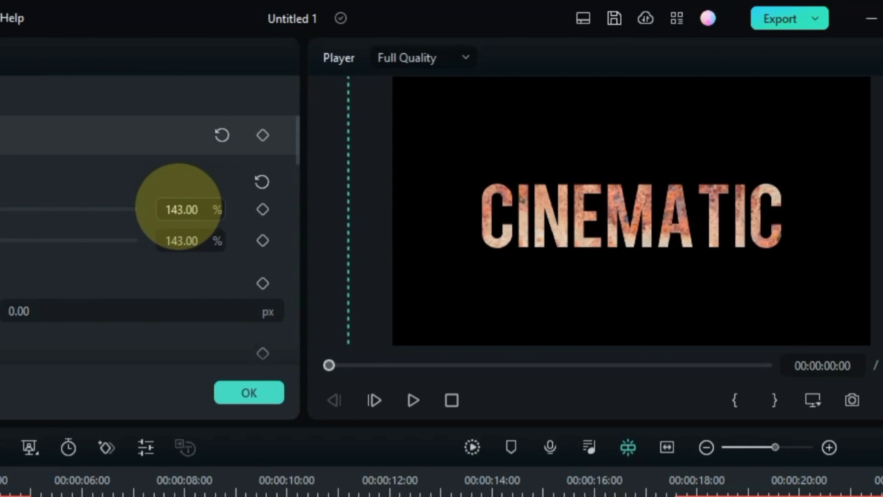
{"action": "left_click_drag", "start_coordinate": [179, 207], "coordinate": [177, 207]}
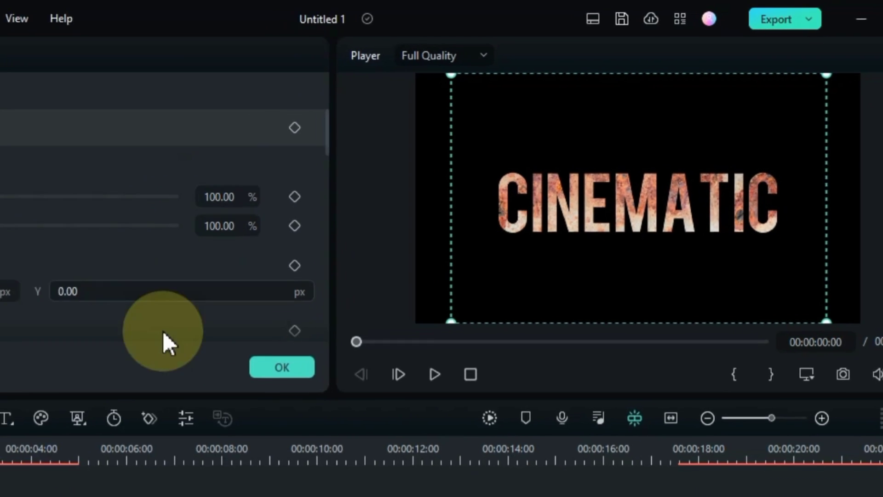
{"action": "left_click", "coordinate": [253, 366]}
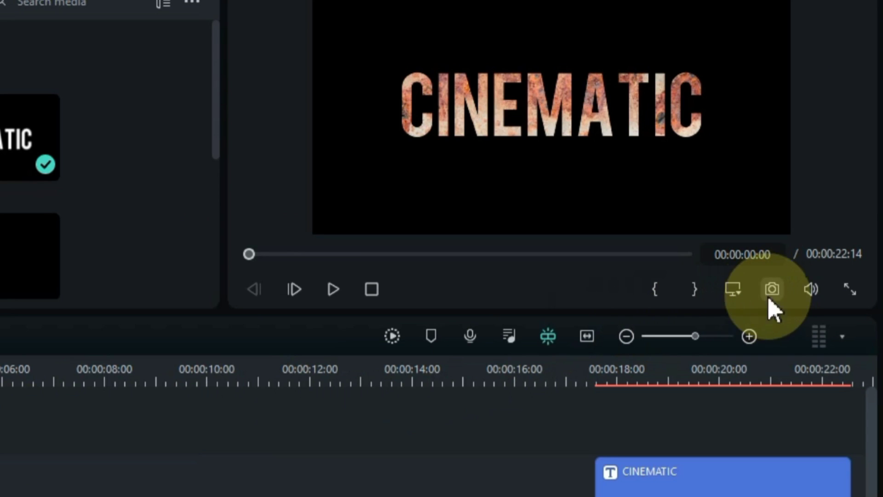
Save a JPG snapshot of the rust-textured CINEMATIC title and delete the Snapshot_2 clip from the timeline.
{"action": "left_click", "coordinate": [810, 276]}
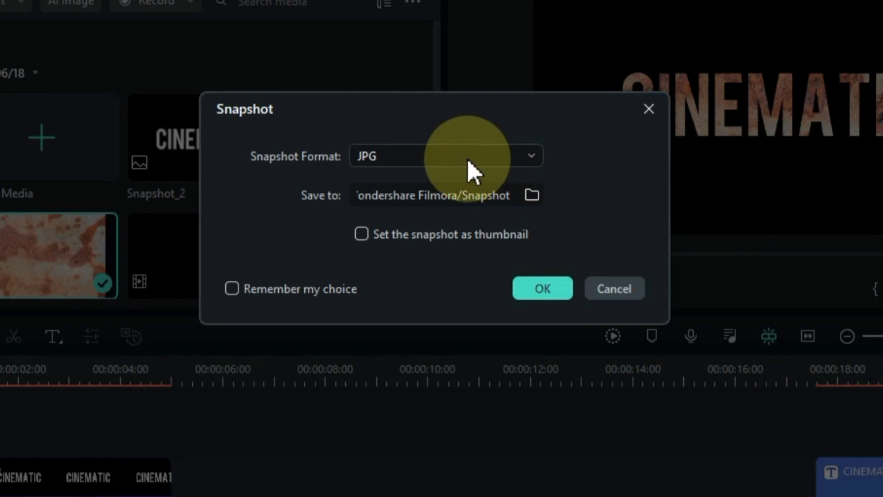
{"action": "left_click", "coordinate": [538, 294]}
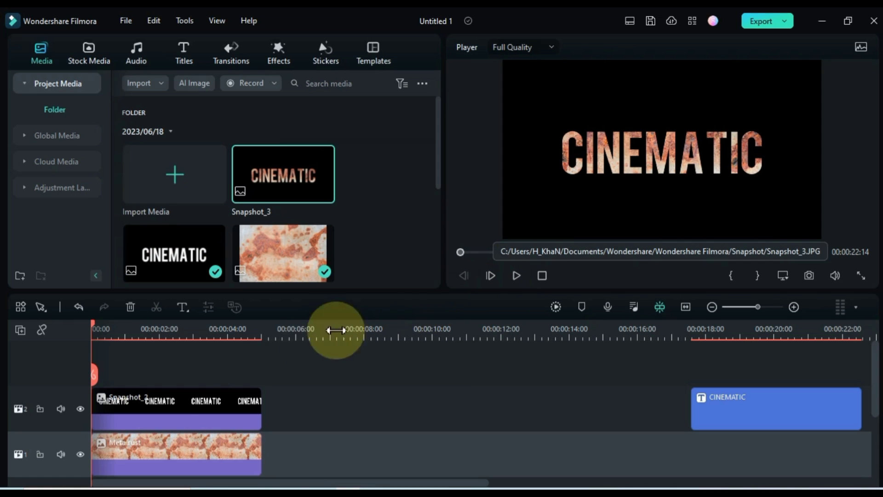
{"action": "left_click", "coordinate": [214, 415]}
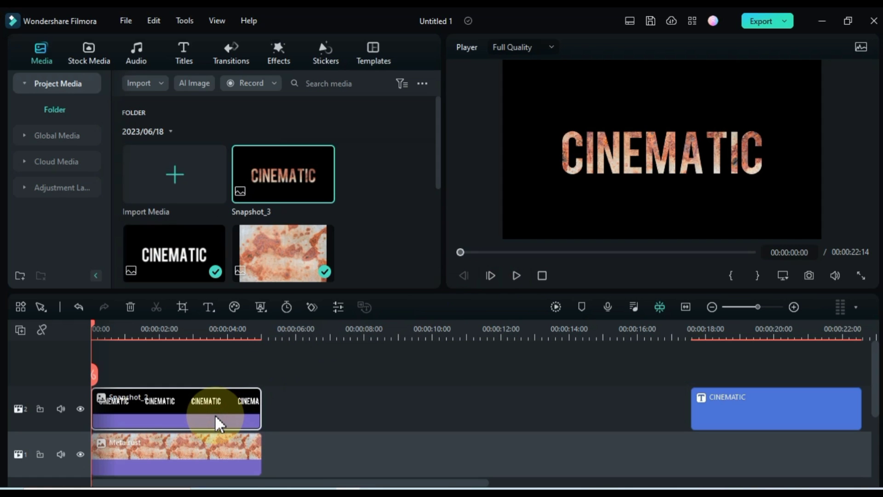
{"action": "key", "text": "Delete"}
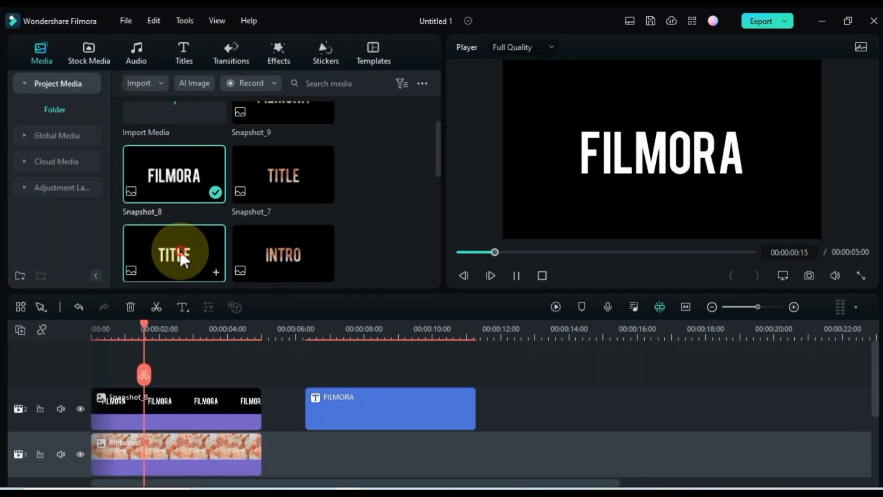
Delete the plain white text images Snapshot_8, Snapshot_6, Snapshot_4 and Snapshot_2 from the project media library.
{"action": "left_click", "coordinate": [183, 244]}
{"action": "scroll", "coordinate": [184, 242], "scroll_direction": "down", "scroll_amount": 2}
{"action": "left_click", "coordinate": [184, 242], "text": "ctrl"}
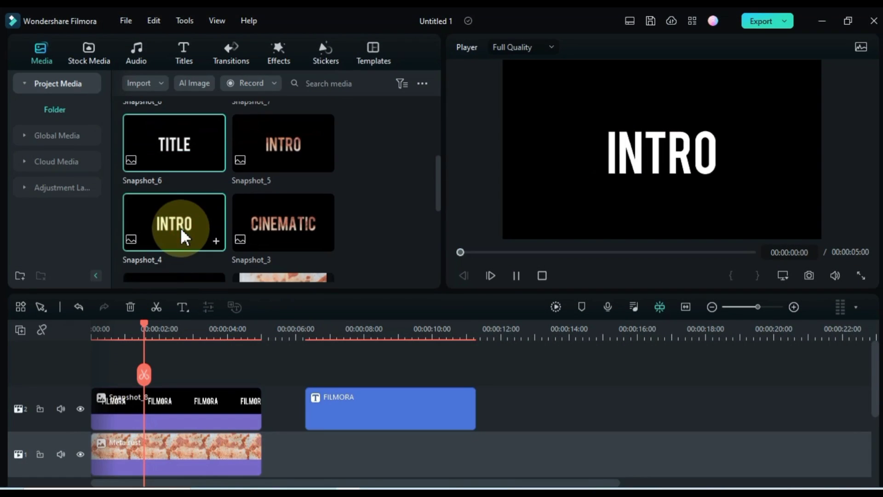
{"action": "key", "text": "Delete"}
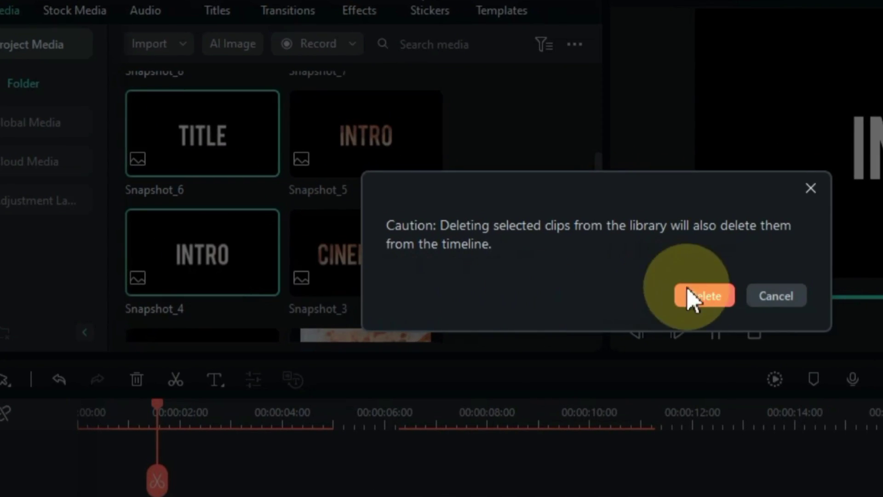
{"action": "left_click", "coordinate": [643, 281]}
Preview the rust-textured CINEMATIC, INTRO, TITLE and FILMORA snapshots in the project media library.
{"action": "scroll", "coordinate": [358, 172], "scroll_direction": "up", "scroll_amount": 5}
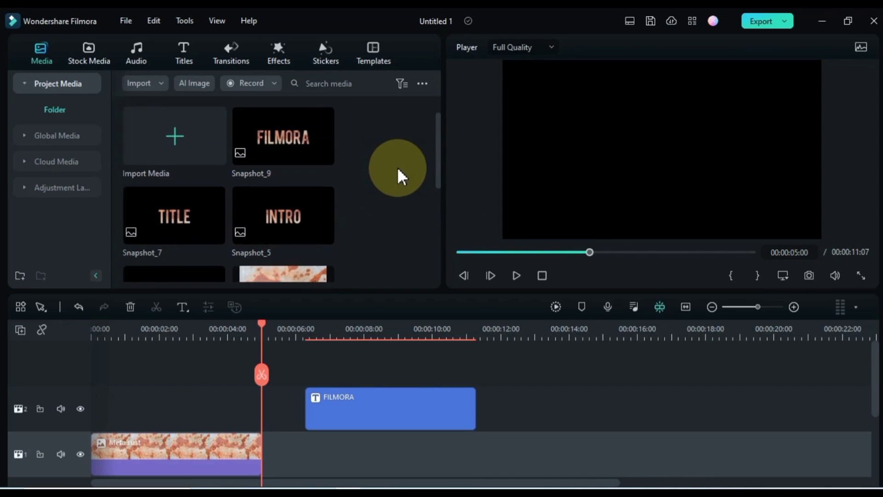
{"action": "scroll", "coordinate": [437, 152], "scroll_direction": "down", "scroll_amount": 1}
{"action": "scroll", "coordinate": [437, 152], "scroll_direction": "down", "scroll_amount": 1}
{"action": "double_click", "coordinate": [199, 213]}
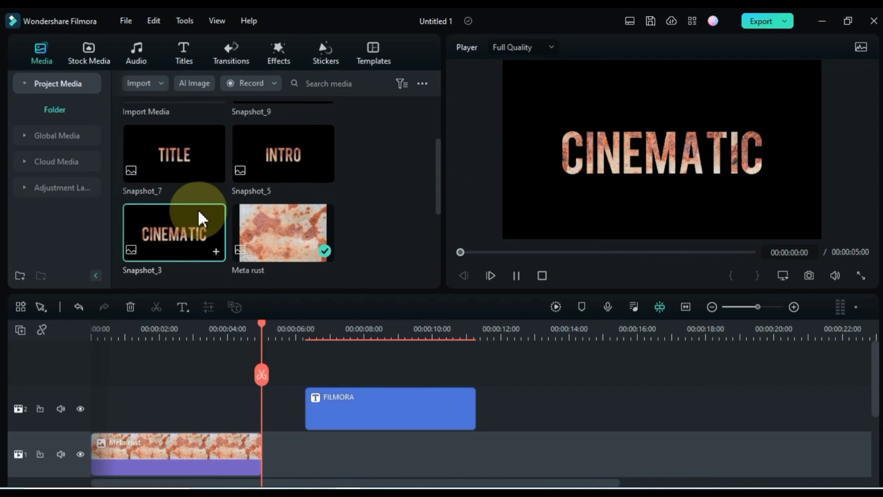
{"action": "left_click", "coordinate": [284, 150]}
{"action": "left_click", "coordinate": [170, 156]}
{"action": "scroll", "coordinate": [176, 169], "scroll_direction": "up", "scroll_amount": 3}
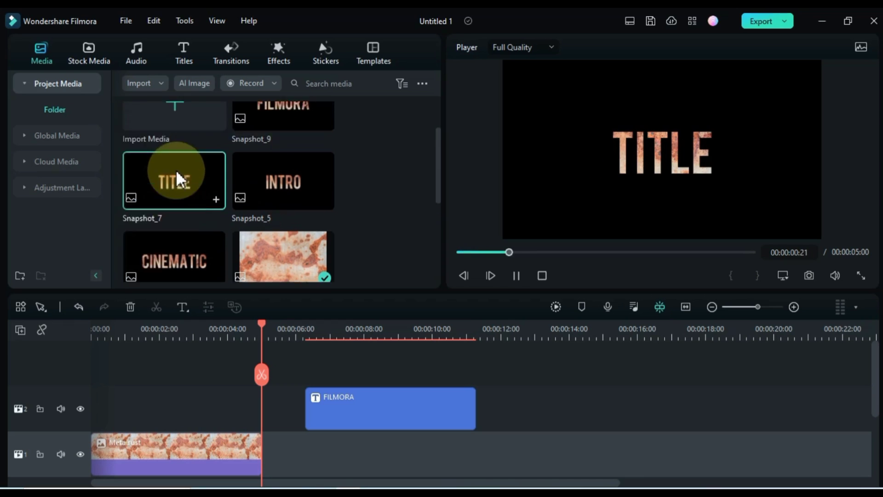
{"action": "left_click", "coordinate": [278, 172]}
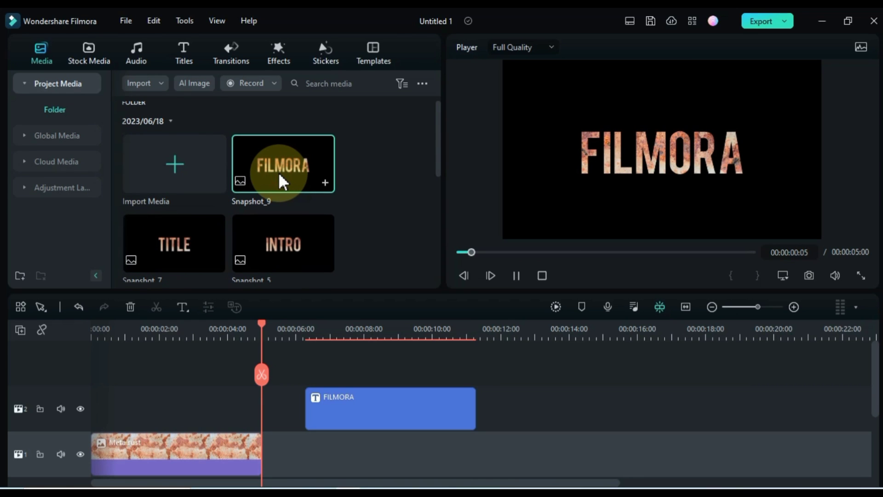
Clear the timeline by deleting the FILMORA title clip and the Meta rust image clip.
{"action": "left_click", "coordinate": [338, 374]}
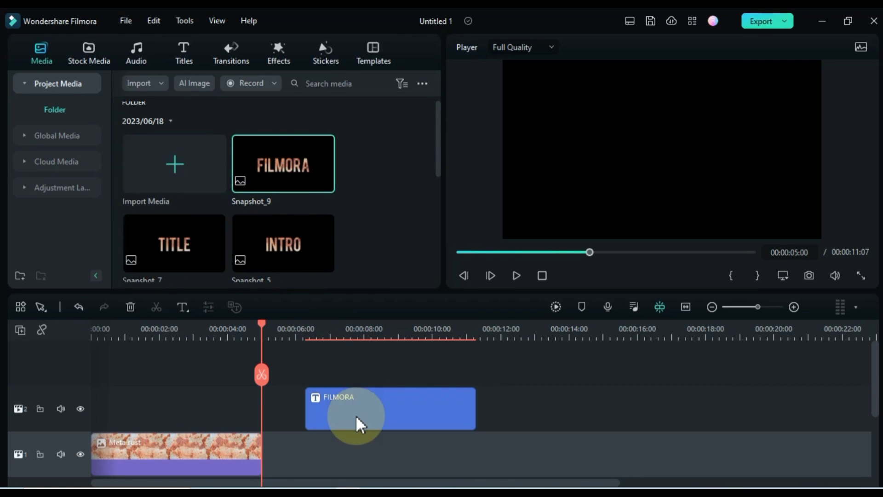
{"action": "left_click", "coordinate": [355, 415]}
{"action": "key", "text": "Delete"}
{"action": "left_click", "coordinate": [244, 454]}
{"action": "key", "text": "Delete"}
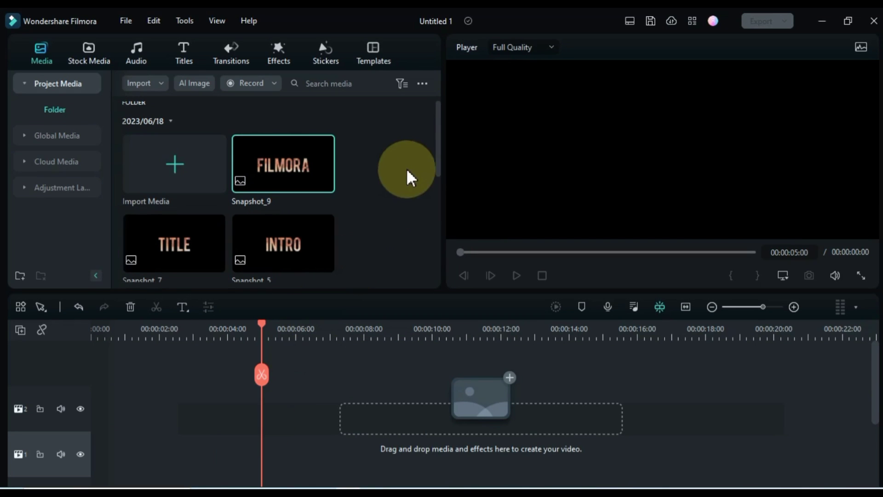
Add the grey Background image from the project media at the start of the lowest timeline track.
{"action": "scroll", "coordinate": [414, 174], "scroll_direction": "down", "scroll_amount": 5}
{"action": "scroll", "coordinate": [424, 216], "scroll_direction": "down", "scroll_amount": 1}
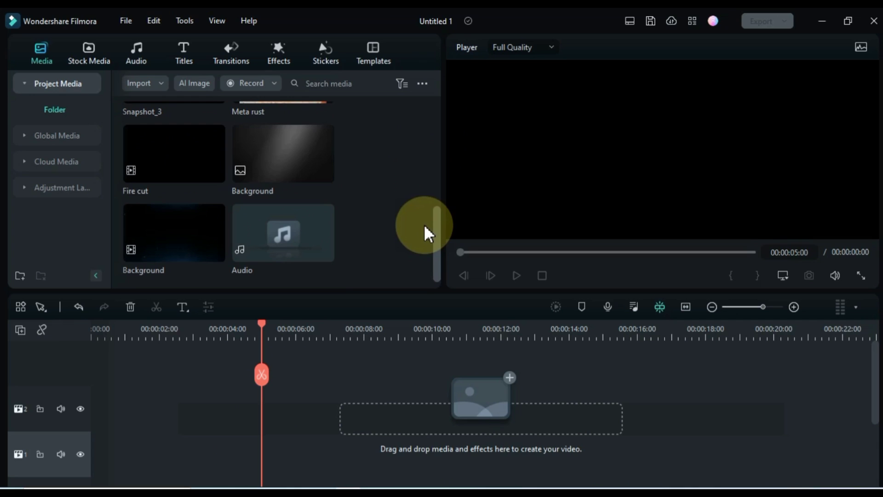
{"action": "left_click", "coordinate": [286, 174]}
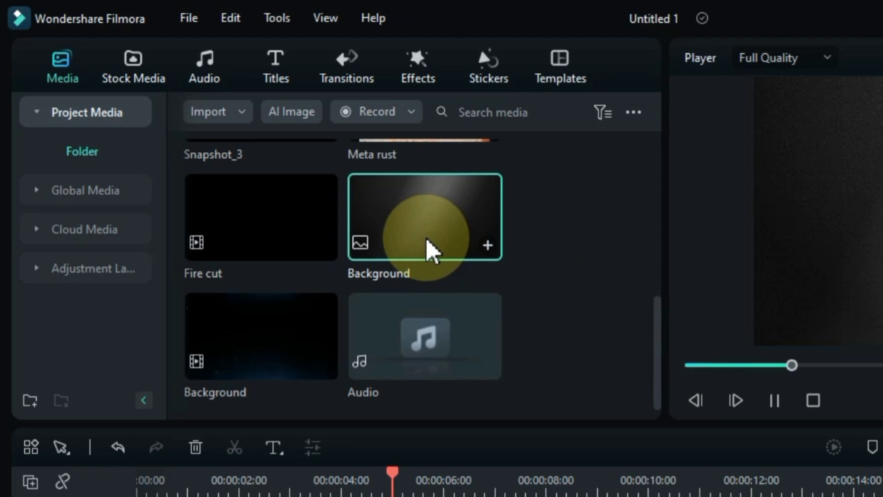
{"action": "left_click_drag", "start_coordinate": [427, 241], "coordinate": [128, 496]}
{"action": "left_click_drag", "start_coordinate": [128, 455], "coordinate": [121, 457]}
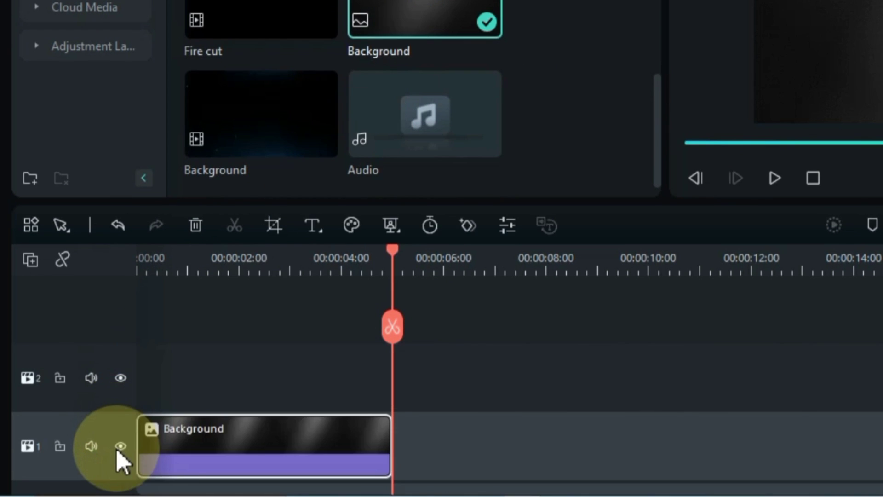
Apply the Vignette Radius effect from the favourite effects to the Background image clip.
{"action": "left_click", "coordinate": [259, 258]}
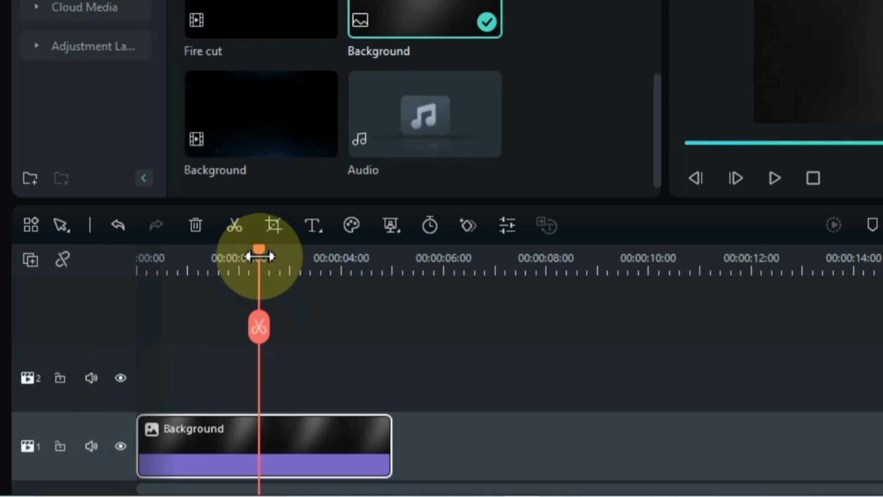
{"action": "left_click", "coordinate": [247, 430]}
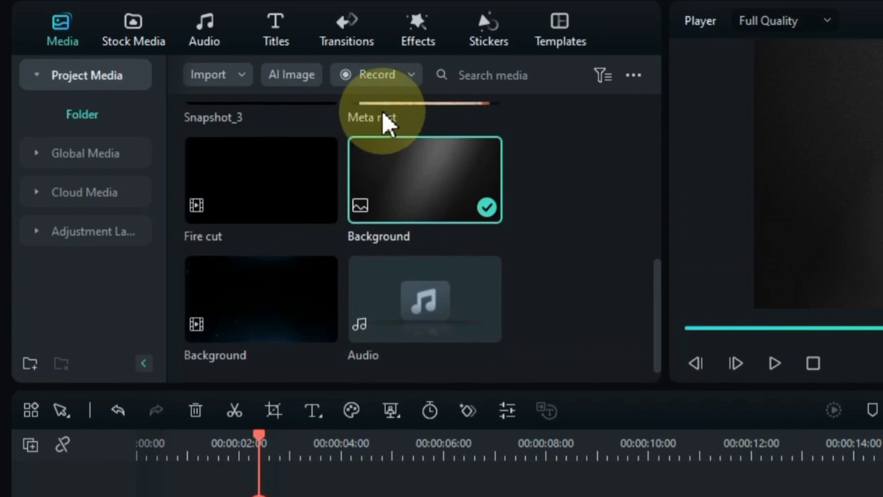
{"action": "left_click", "coordinate": [414, 81]}
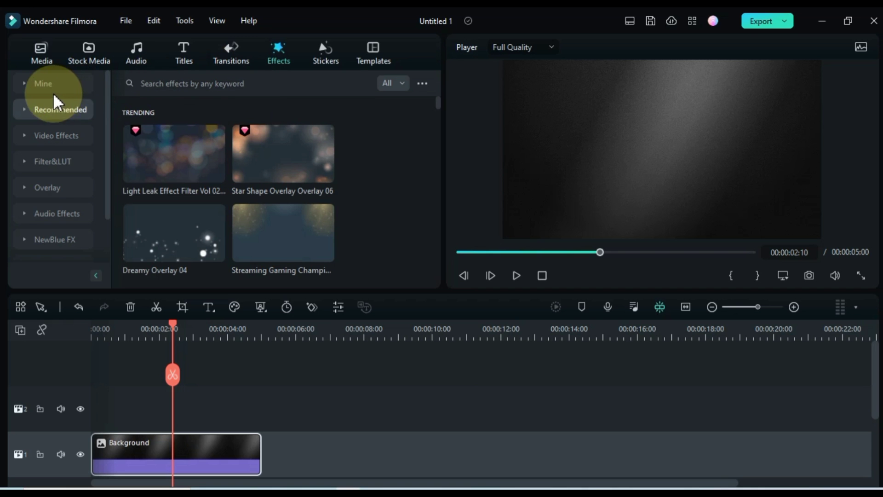
{"action": "left_click", "coordinate": [68, 118]}
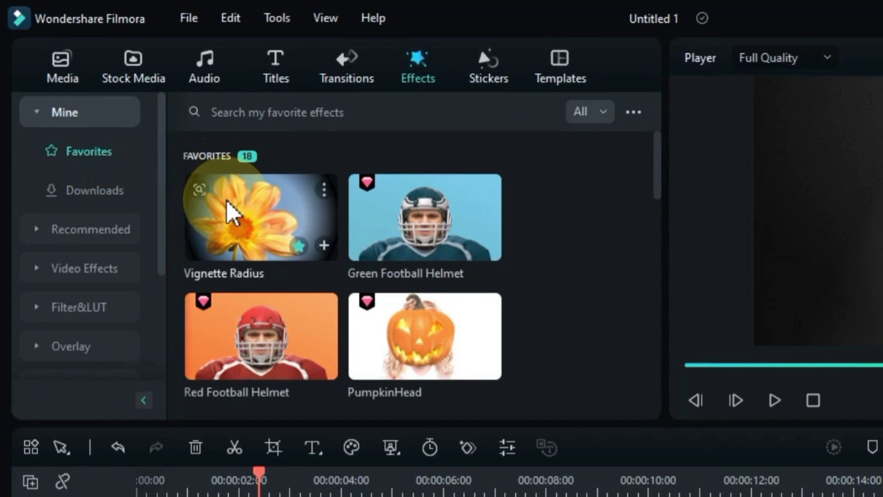
{"action": "left_click_drag", "start_coordinate": [234, 218], "coordinate": [168, 496]}
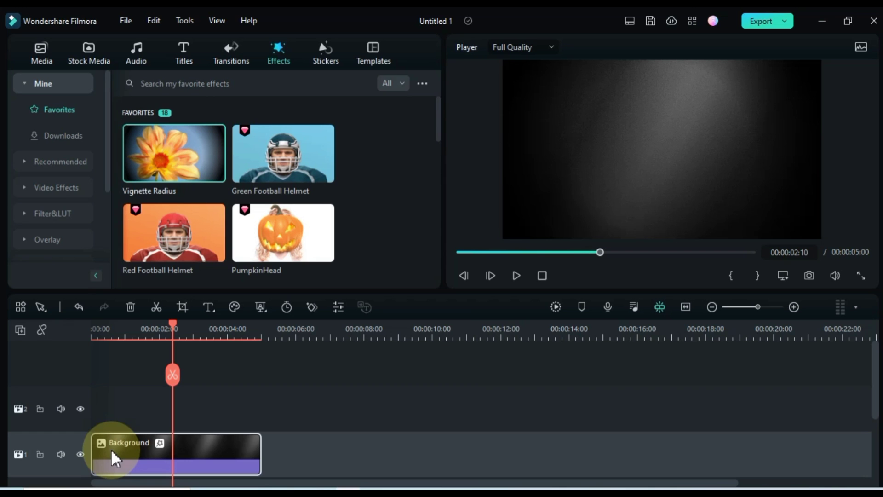
Try Vignette Radius values of 55 and 79 on the Background image, and restore the default radius.
{"action": "double_click", "coordinate": [112, 449]}
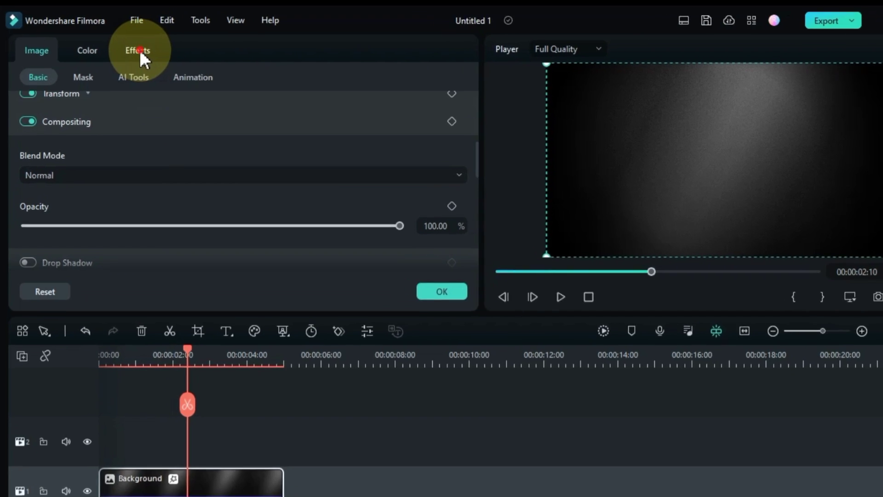
{"action": "left_click", "coordinate": [128, 48]}
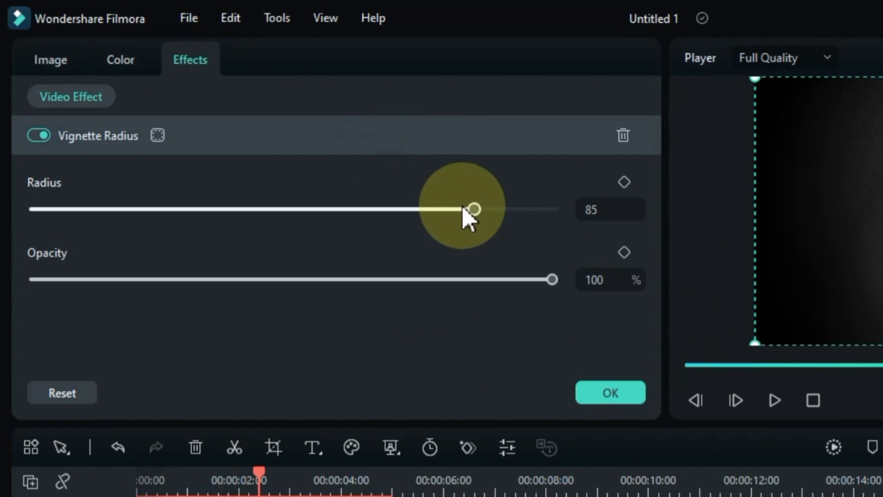
{"action": "left_click_drag", "start_coordinate": [465, 209], "coordinate": [322, 211]}
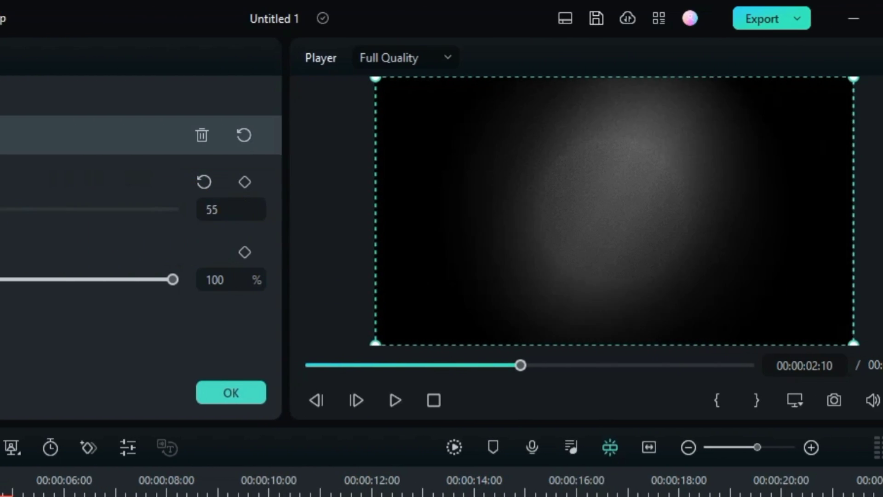
{"action": "left_click_drag", "start_coordinate": [0, 212], "coordinate": [69, 235]}
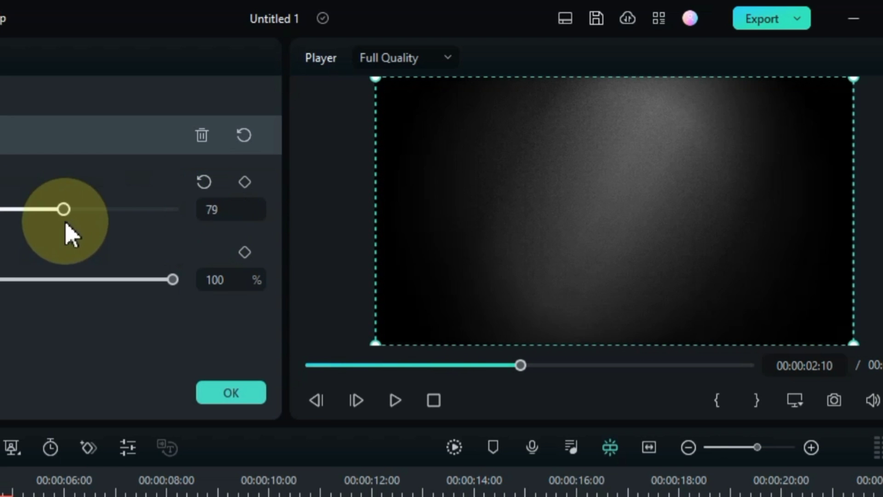
{"action": "left_click", "coordinate": [204, 183]}
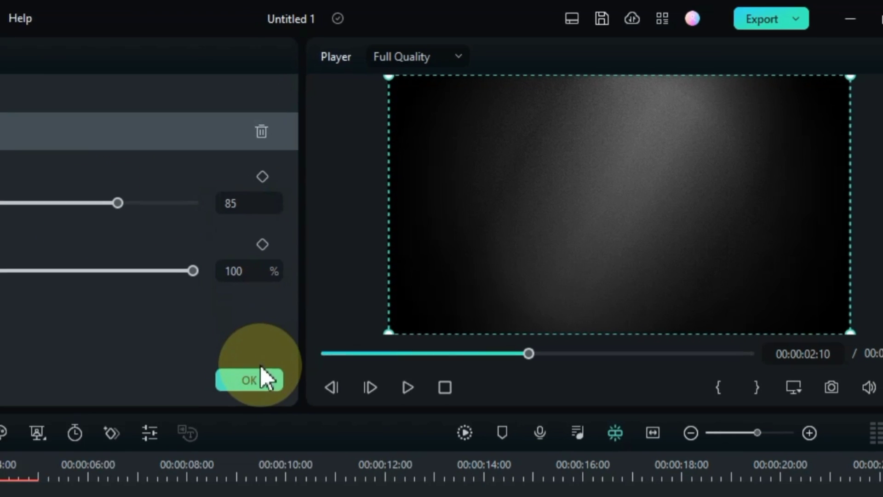
{"action": "left_click", "coordinate": [261, 368]}
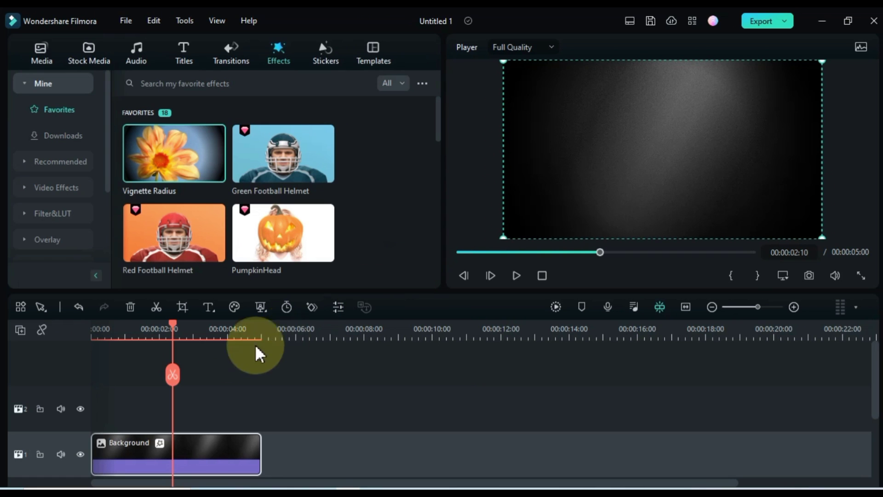
Preview the dark blue Background video and add it at the timeline start on the track above the Background image.
{"action": "left_click_drag", "start_coordinate": [172, 323], "coordinate": [117, 340]}
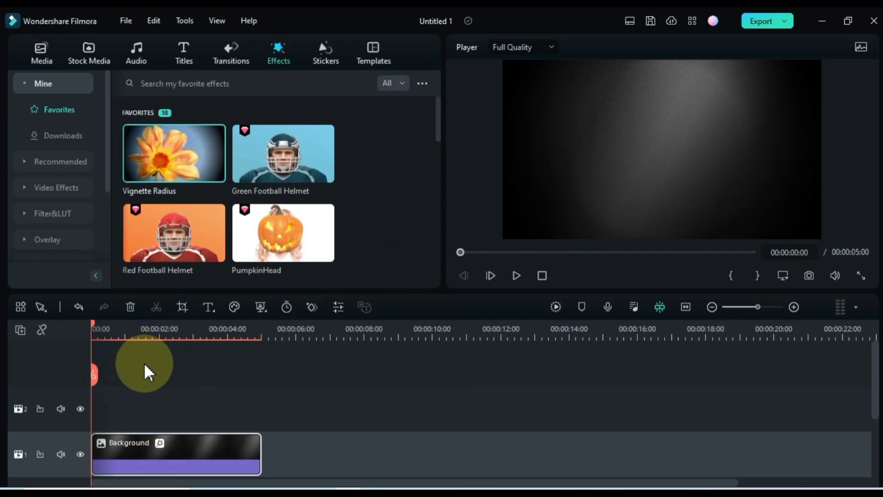
{"action": "left_click", "coordinate": [41, 46]}
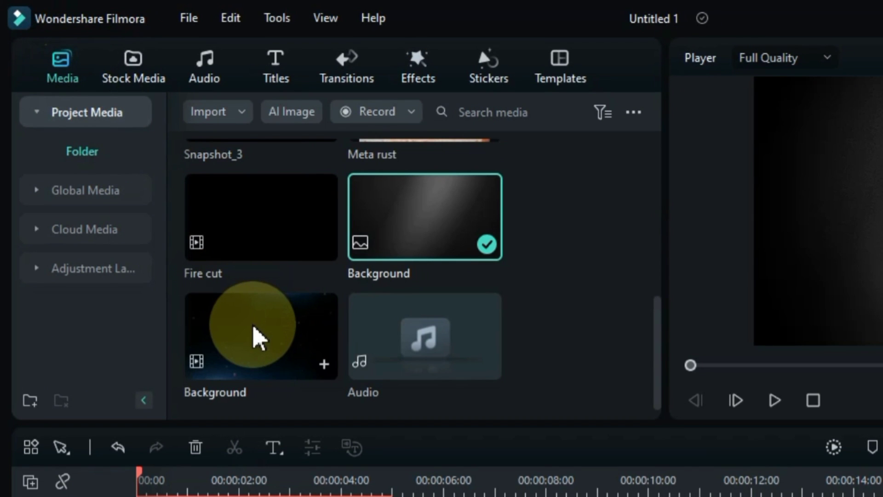
{"action": "double_click", "coordinate": [254, 338]}
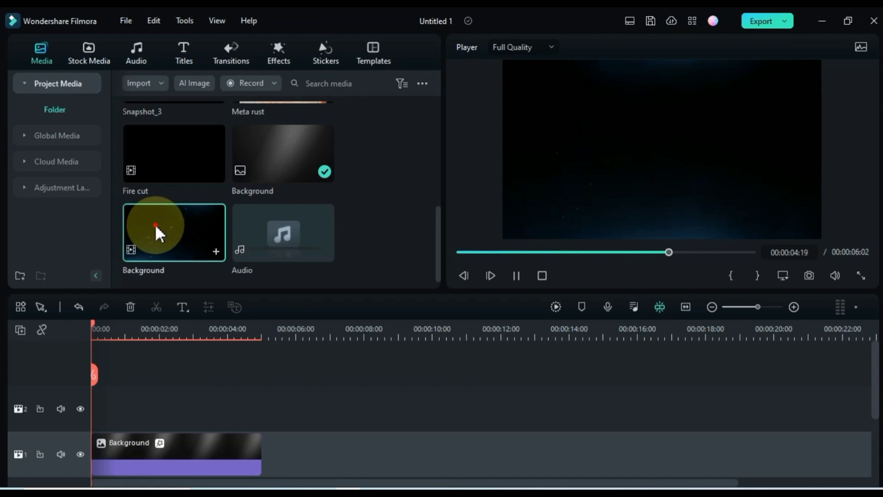
{"action": "left_click_drag", "start_coordinate": [155, 224], "coordinate": [79, 399]}
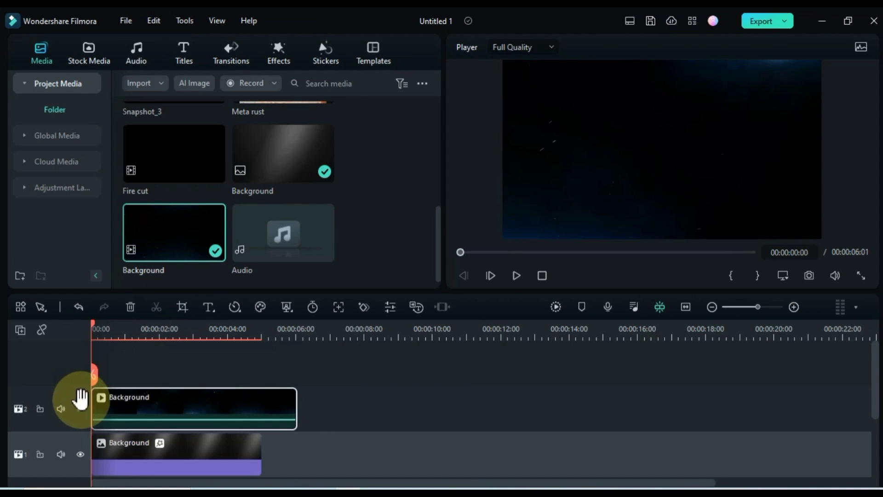
Set the blend mode of the Background video clip to Screen.
{"action": "double_click", "coordinate": [187, 399]}
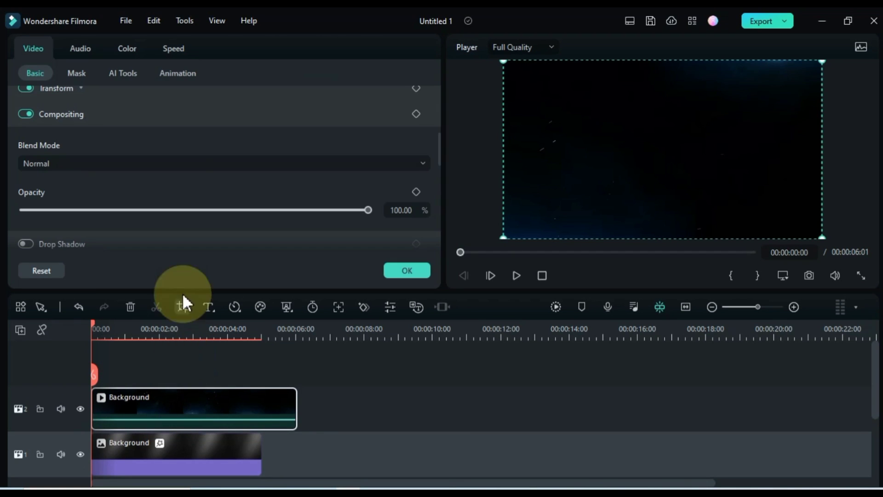
{"action": "left_click", "coordinate": [179, 165]}
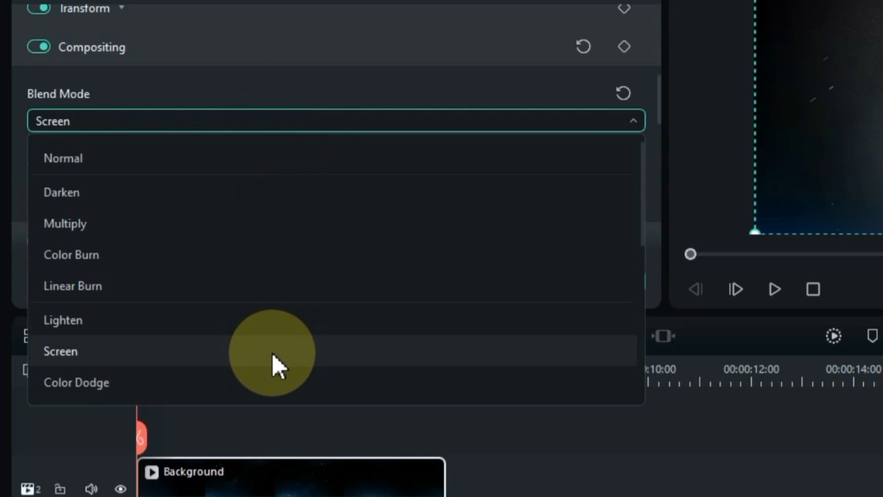
{"action": "left_click", "coordinate": [273, 357]}
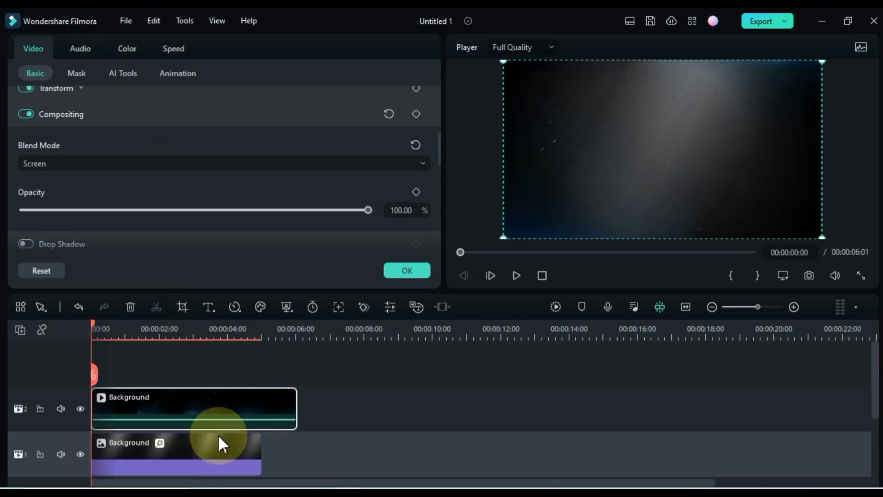
Extend the Background image clip to end together with the Background video clip.
{"action": "left_click", "coordinate": [223, 454]}
{"action": "left_click_drag", "start_coordinate": [260, 450], "coordinate": [297, 451]}
{"action": "left_click", "coordinate": [307, 448]}
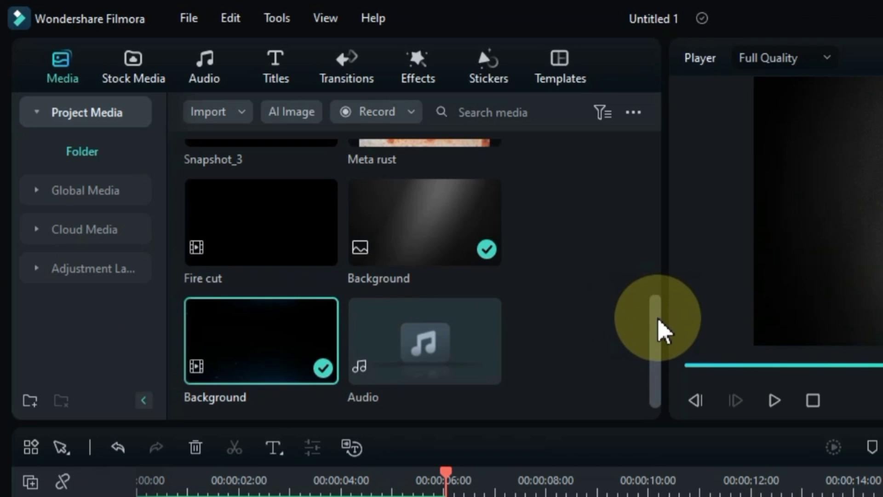
Add the CINEMATIC snapshot at the start of track 3 and extend it to the end of the Background video.
{"action": "left_click_drag", "start_coordinate": [662, 330], "coordinate": [667, 221]}
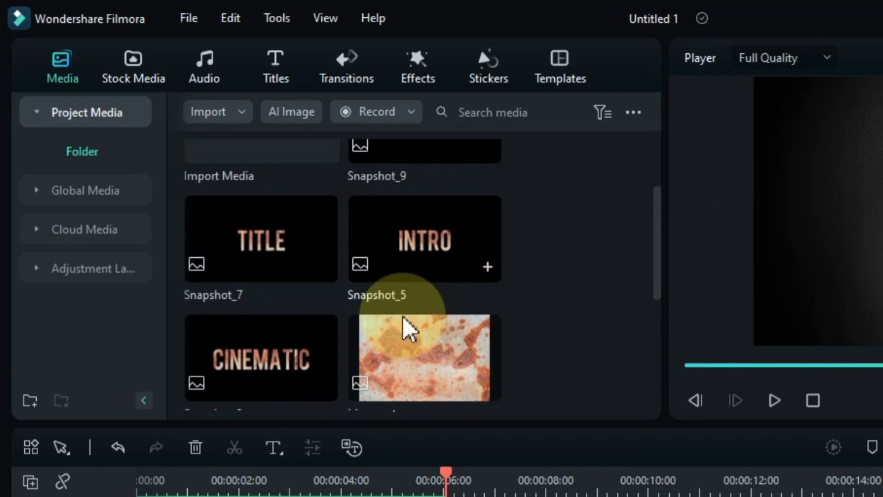
{"action": "left_click_drag", "start_coordinate": [252, 358], "coordinate": [95, 368]}
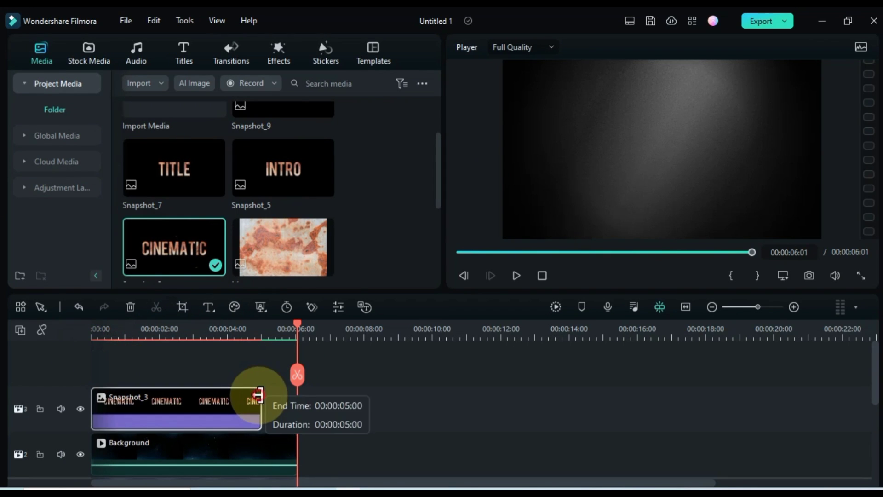
{"action": "left_click_drag", "start_coordinate": [261, 396], "coordinate": [293, 395]}
{"action": "left_click_drag", "start_coordinate": [296, 331], "coordinate": [87, 371]}
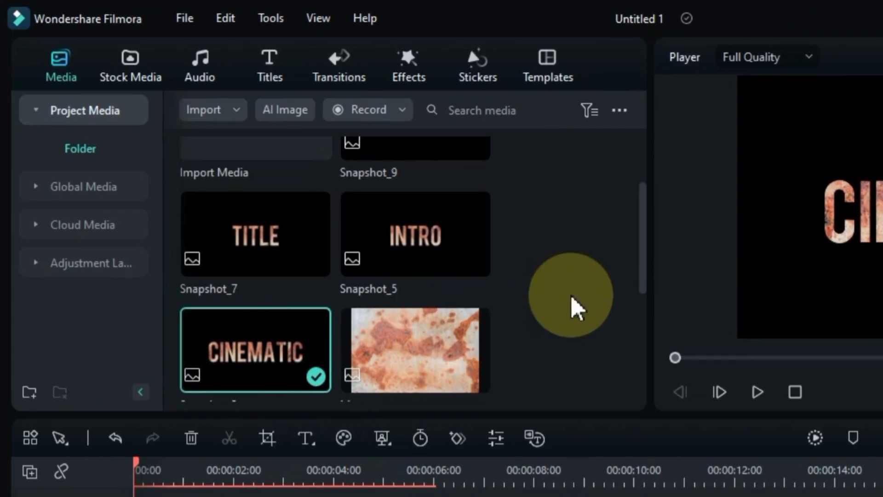
Preview the Audio file and add it at the timeline start on audio track 1.
{"action": "left_click_drag", "start_coordinate": [660, 234], "coordinate": [647, 360]}
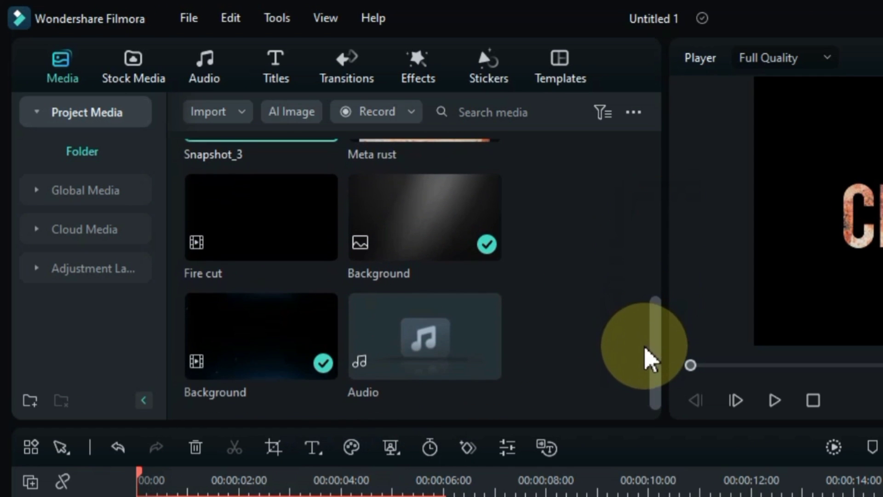
{"action": "double_click", "coordinate": [420, 367]}
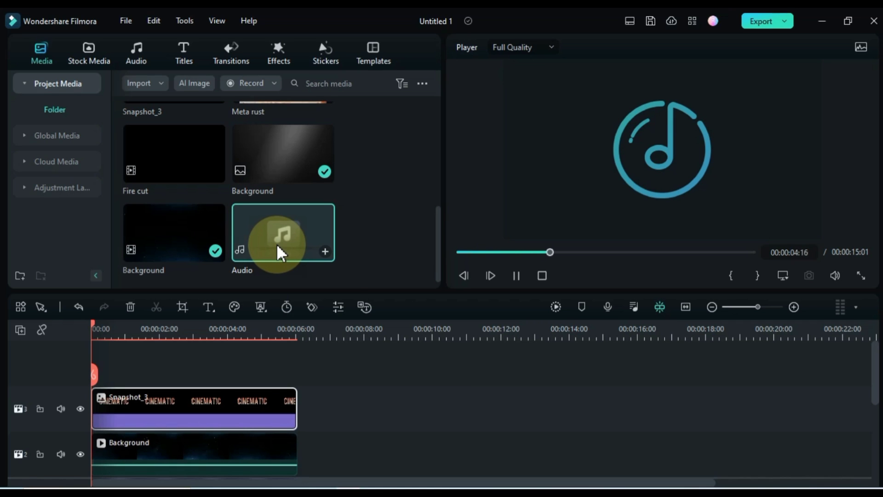
{"action": "left_click_drag", "start_coordinate": [277, 247], "coordinate": [75, 414]}
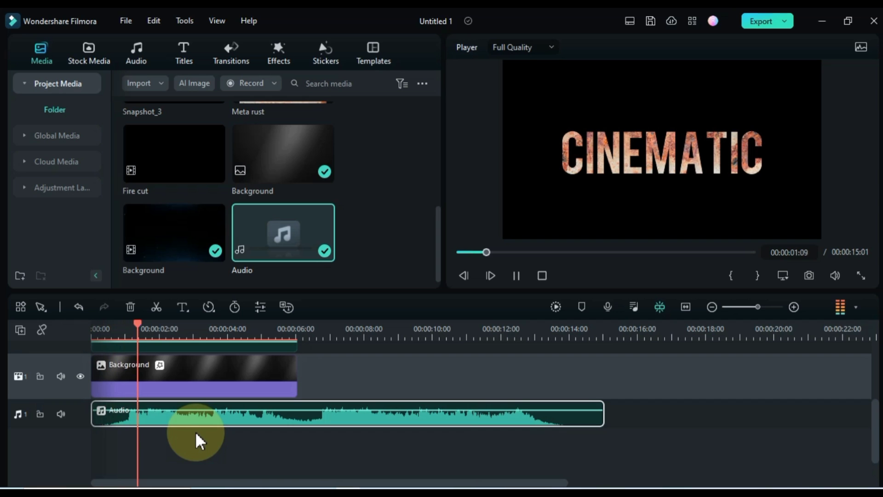
Set the blend mode of the CINEMATIC snapshot clip on track 3 to Lighten.
{"action": "left_click_drag", "start_coordinate": [131, 335], "coordinate": [129, 336]}
{"action": "scroll", "coordinate": [153, 428], "scroll_direction": "up", "scroll_amount": 4}
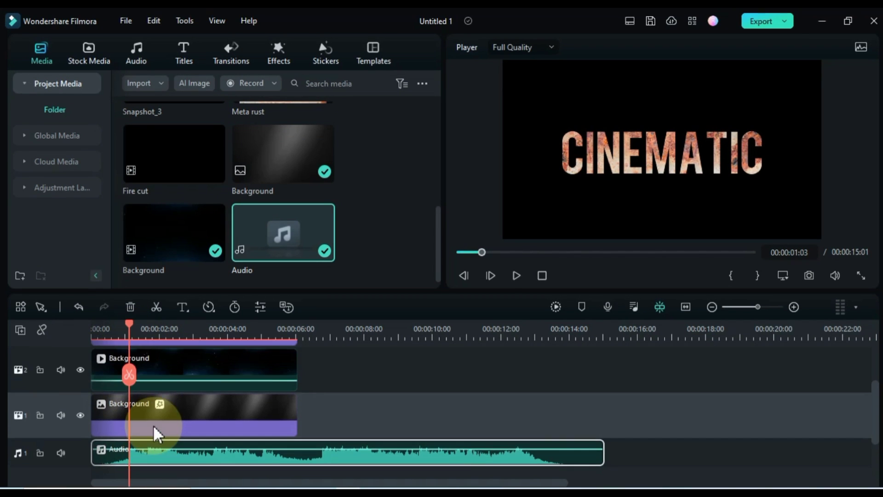
{"action": "double_click", "coordinate": [141, 417]}
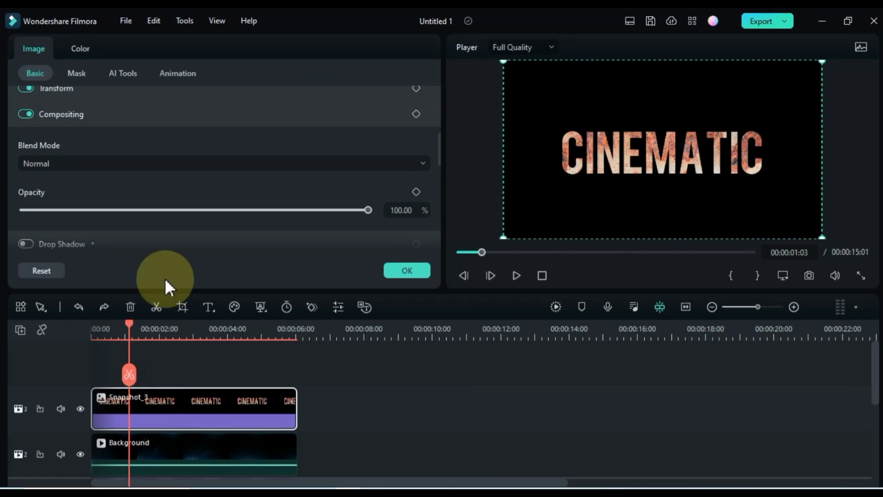
{"action": "left_click", "coordinate": [196, 159]}
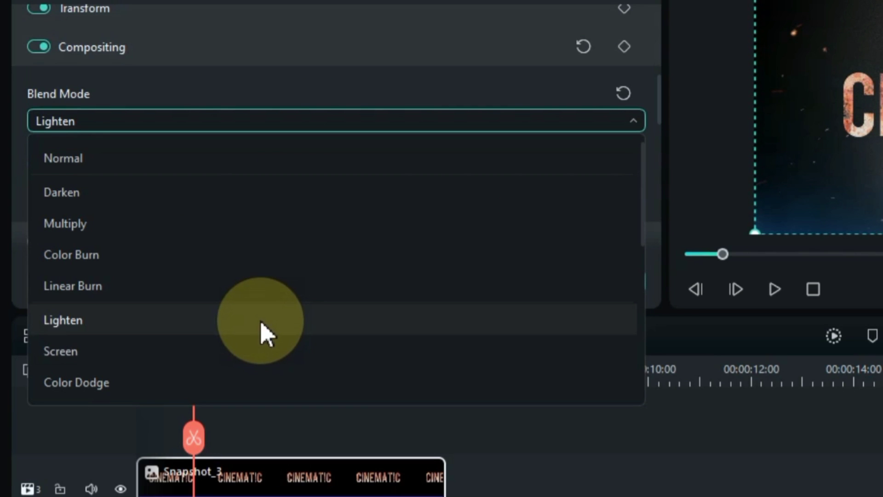
{"action": "left_click", "coordinate": [265, 327]}
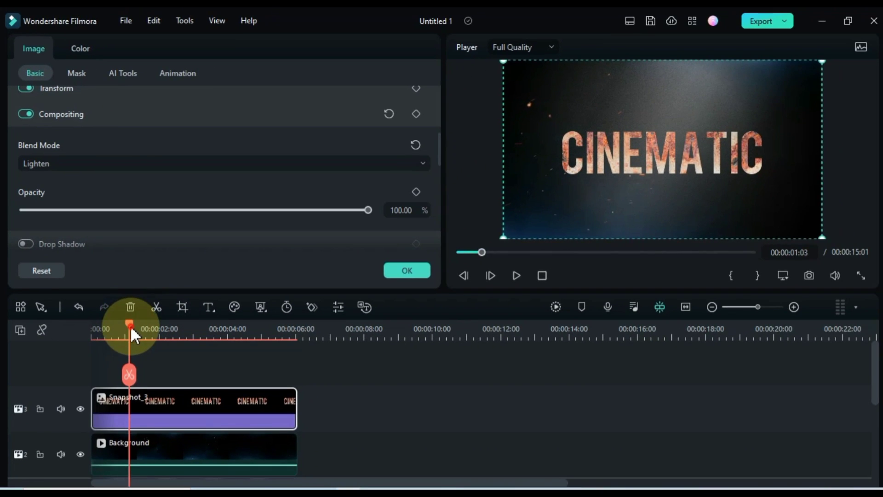
Play the sequence from the start and split the CINEMATIC clip at 00:00:01:02, where the music rises.
{"action": "left_click_drag", "start_coordinate": [195, 364], "coordinate": [127, 370]}
{"action": "left_click", "coordinate": [152, 362]}
{"action": "scroll", "coordinate": [154, 363], "scroll_direction": "down", "scroll_amount": 3}
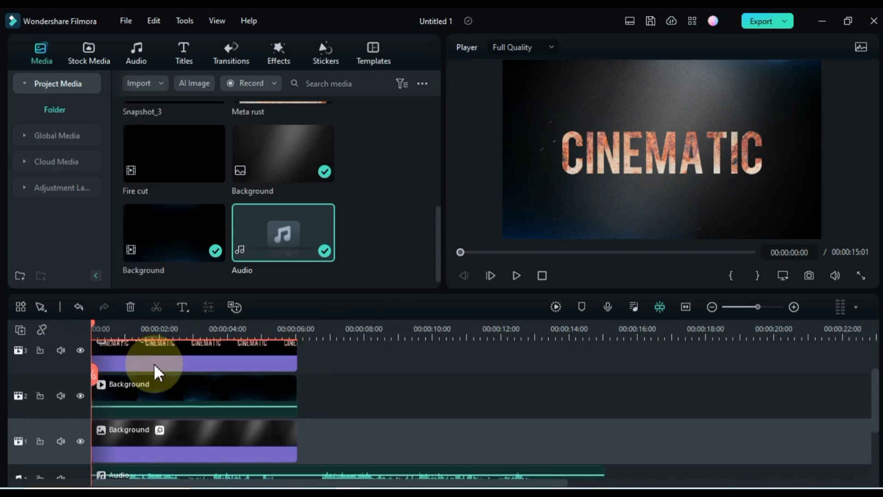
{"action": "key", "text": "space"}
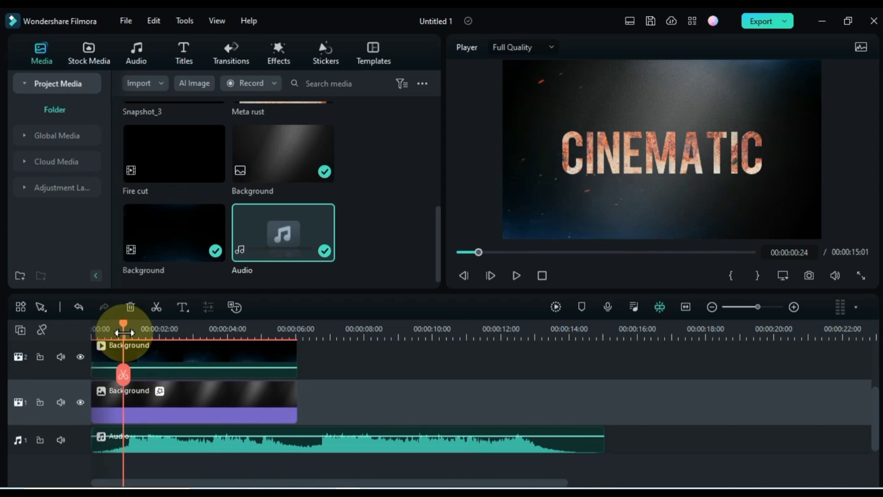
{"action": "left_click", "coordinate": [132, 332]}
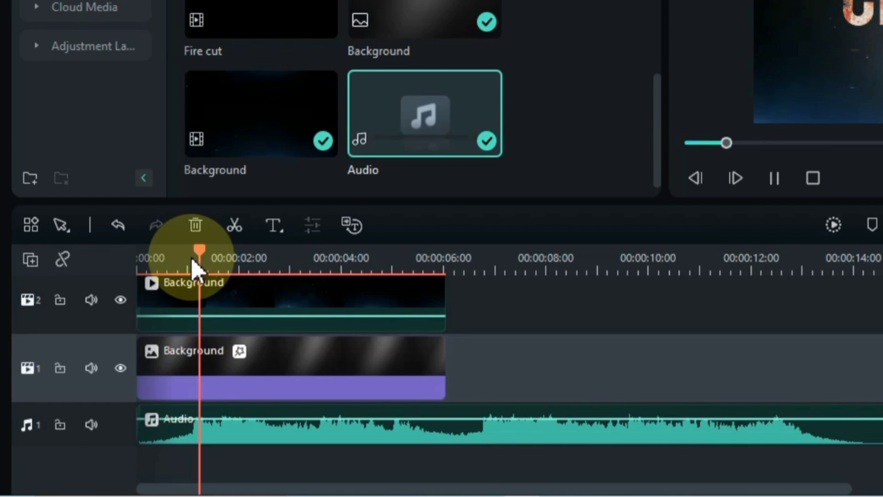
{"action": "left_click", "coordinate": [192, 260]}
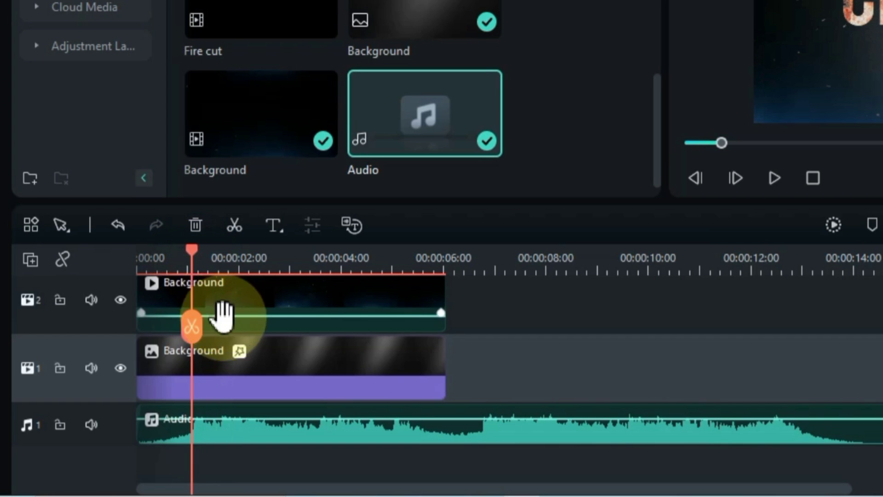
{"action": "scroll", "coordinate": [223, 316], "scroll_direction": "up", "scroll_amount": 3}
{"action": "left_click", "coordinate": [232, 396]}
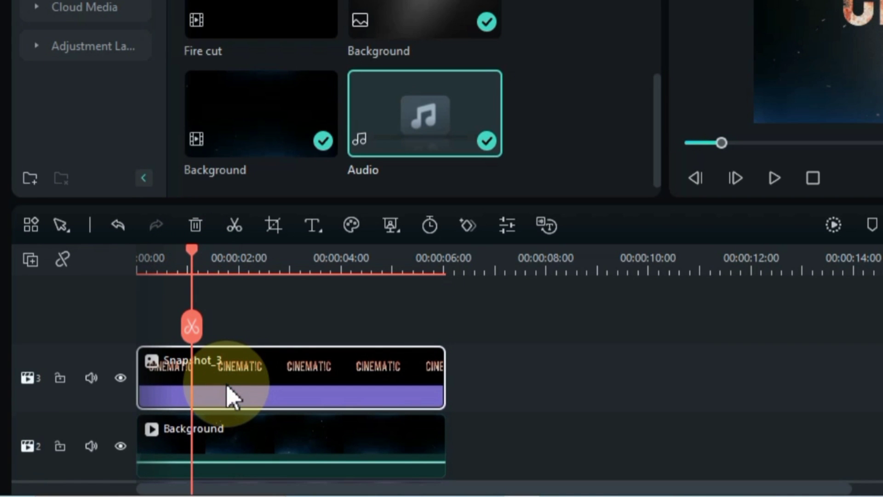
{"action": "left_click", "coordinate": [194, 327]}
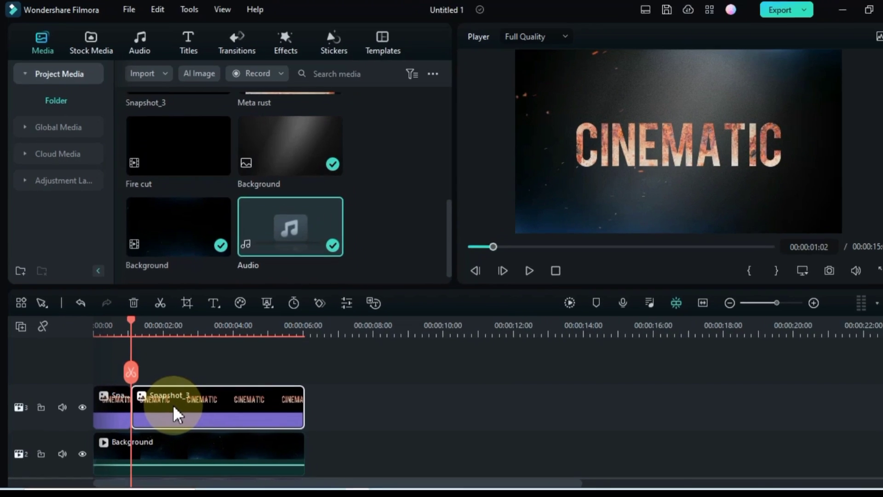
Add an inverted rectangle mask to the second CINEMATIC clip, shaped as a thin band across the title about 81% wide and 5% high.
{"action": "double_click", "coordinate": [223, 385]}
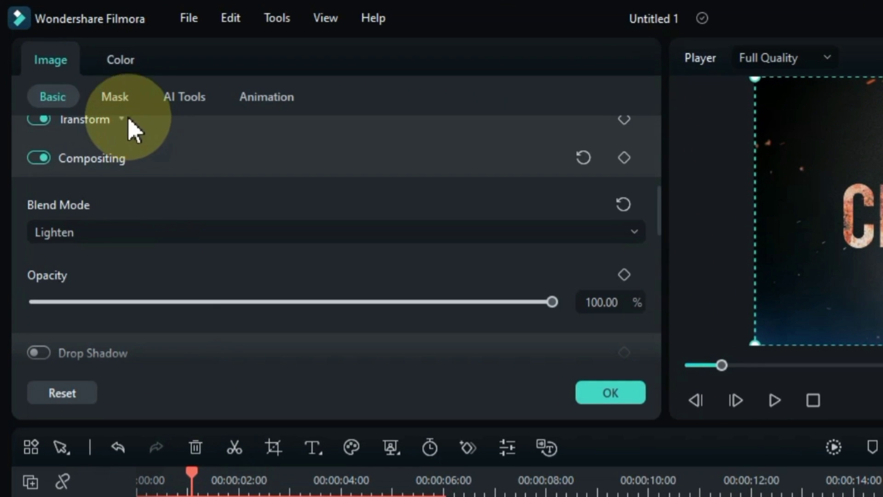
{"action": "left_click", "coordinate": [115, 97]}
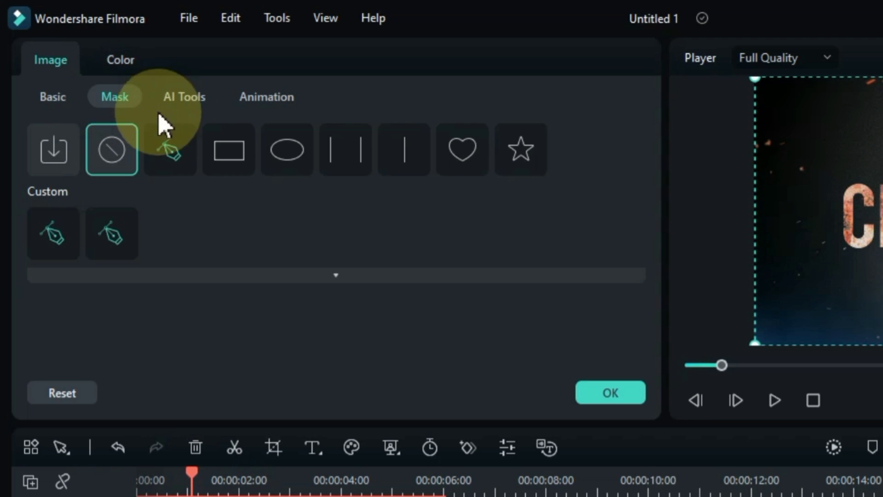
{"action": "left_click", "coordinate": [230, 156]}
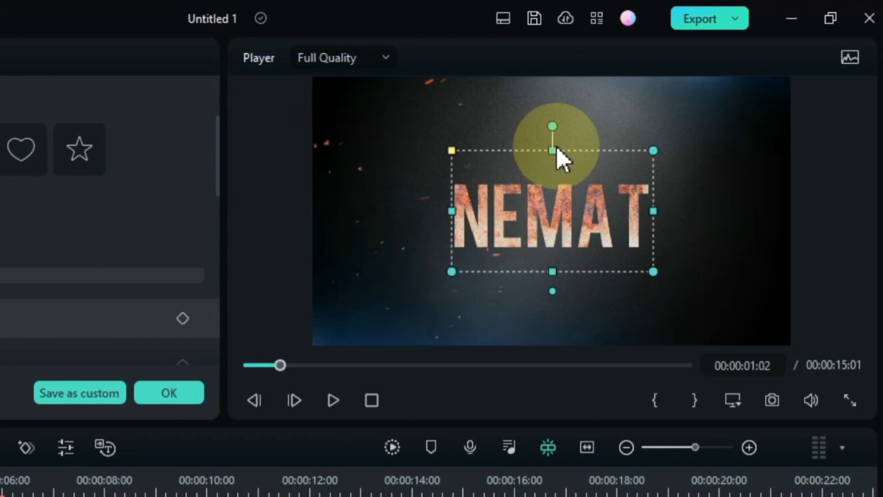
{"action": "left_click_drag", "start_coordinate": [554, 151], "coordinate": [388, 220]}
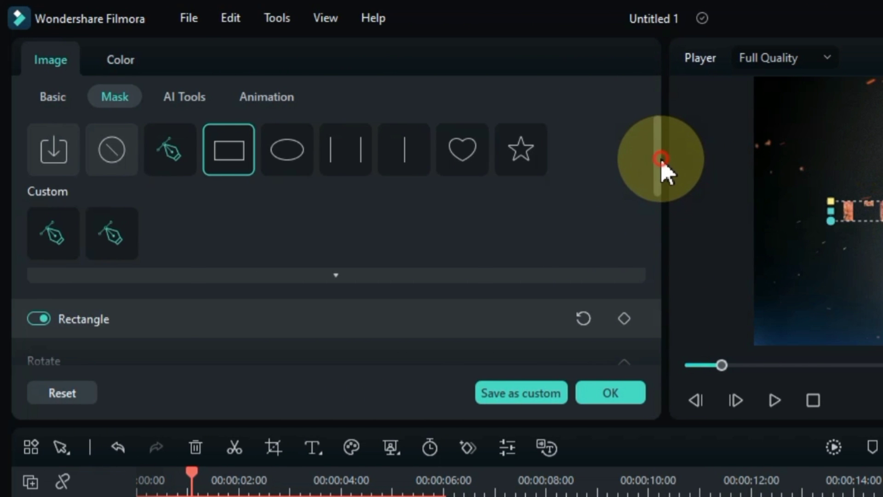
{"action": "left_click_drag", "start_coordinate": [663, 162], "coordinate": [675, 339]}
{"action": "left_click", "coordinate": [635, 339]}
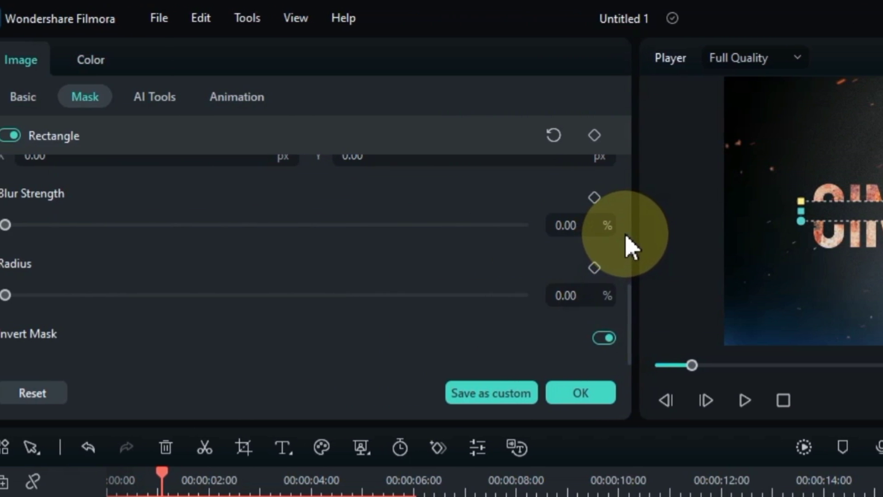
Set the rectangle mask's Y position to 26 px and its height to 3%.
{"action": "left_click_drag", "start_coordinate": [661, 303], "coordinate": [661, 267]}
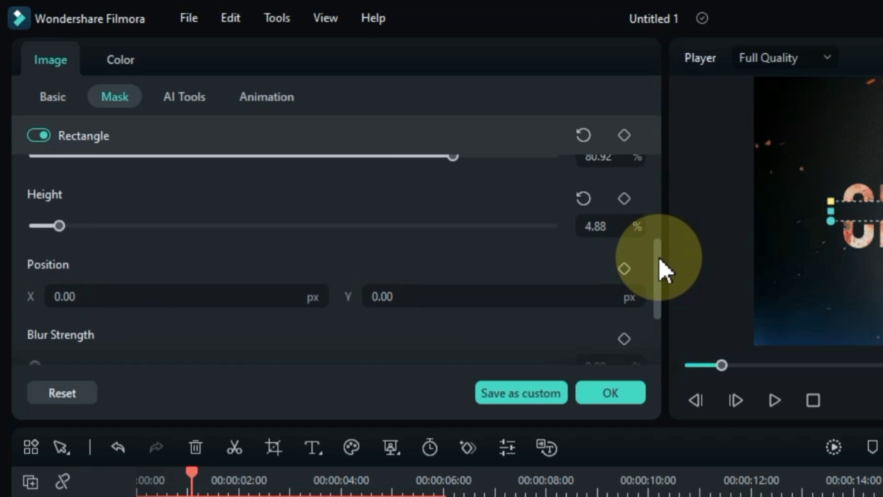
{"action": "mouse_move", "coordinate": [490, 302]}
{"action": "left_mouse_down"}
{"action": "mouse_move", "coordinate": [481, 300]}
{"action": "mouse_move", "coordinate": [492, 304]}
{"action": "left_mouse_up"}
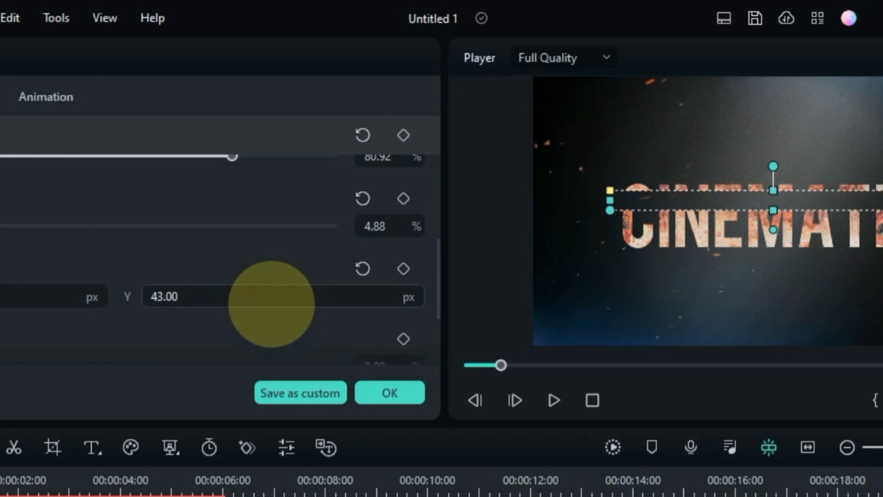
{"action": "left_click_drag", "start_coordinate": [271, 303], "coordinate": [271, 305]}
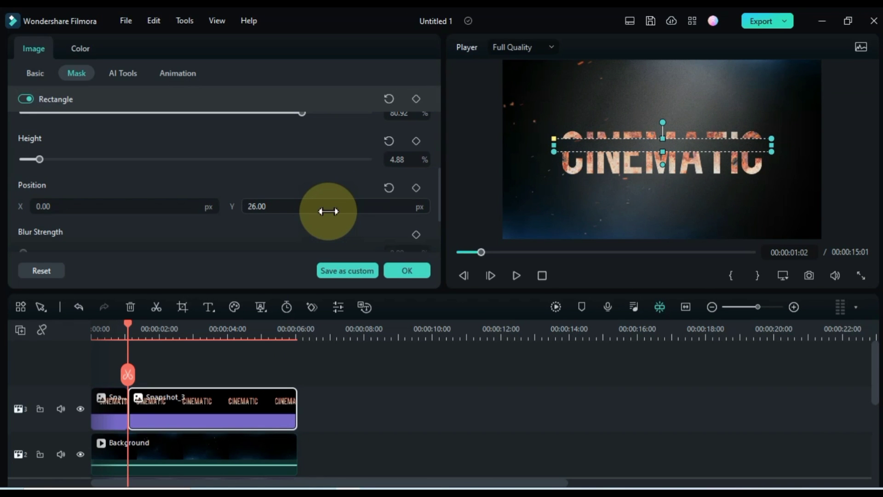
{"action": "double_click", "coordinate": [409, 159]}
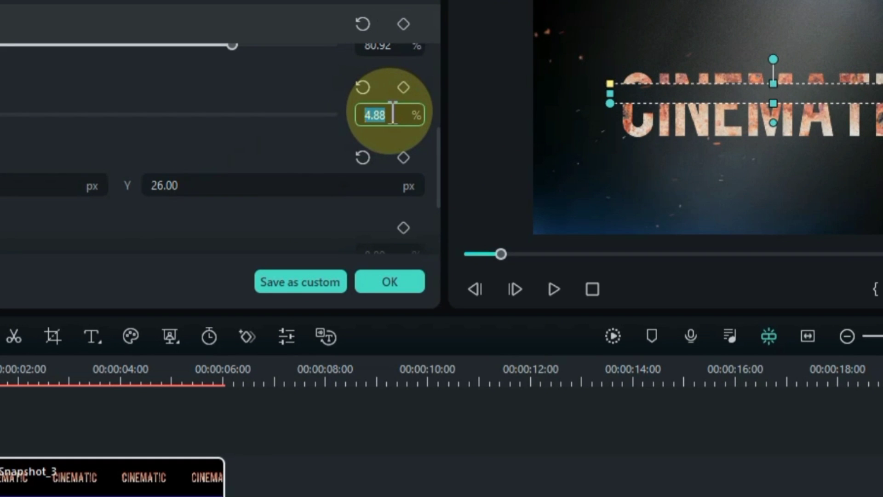
{"action": "type", "text": "3"}
{"action": "key", "text": "Return"}
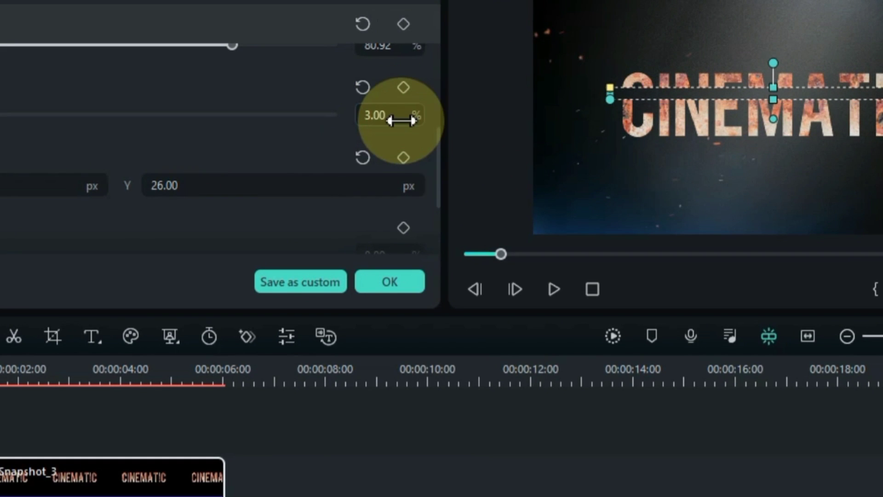
{"action": "left_click", "coordinate": [400, 120]}
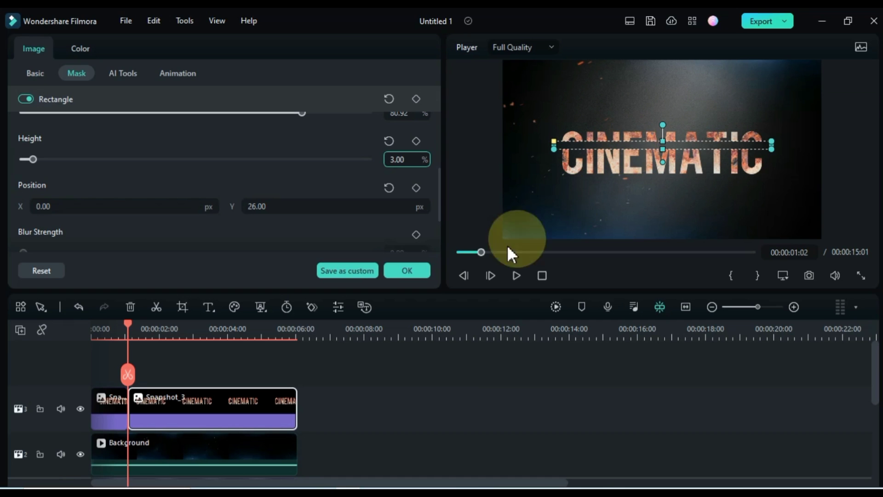
{"action": "left_click", "coordinate": [246, 365]}
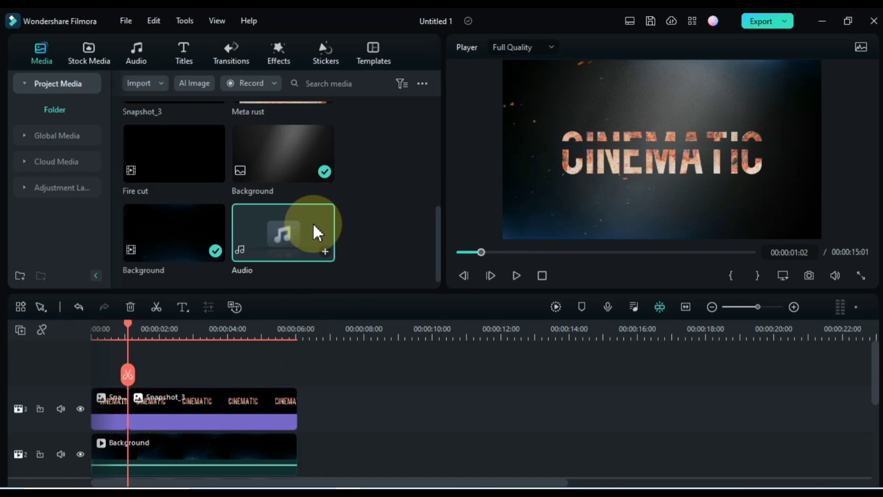
Preview the Fire cut video and add it on track 4, starting at the split in the CINEMATIC clip.
{"action": "double_click", "coordinate": [169, 162]}
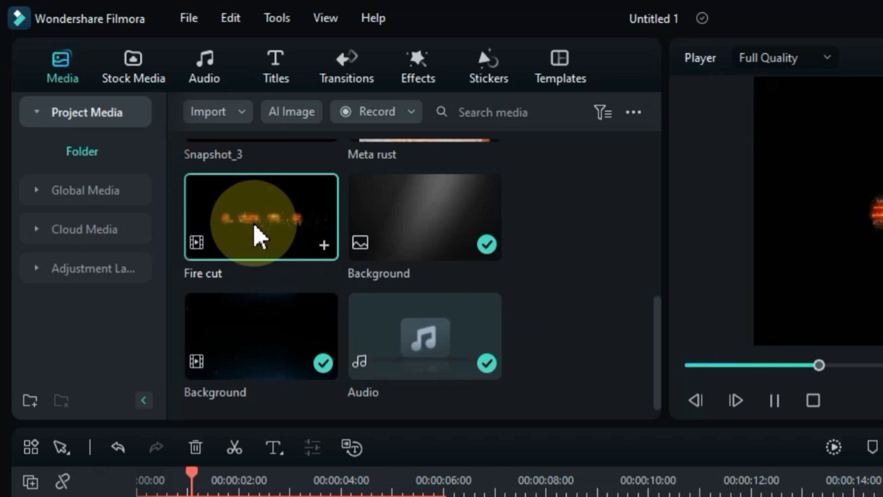
{"action": "left_click_drag", "start_coordinate": [255, 226], "coordinate": [209, 496]}
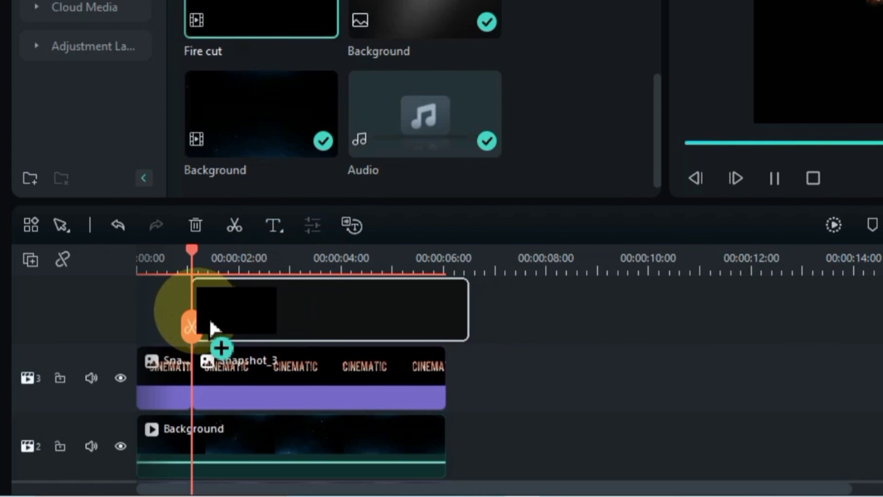
{"action": "left_click_drag", "start_coordinate": [209, 317], "coordinate": [207, 318]}
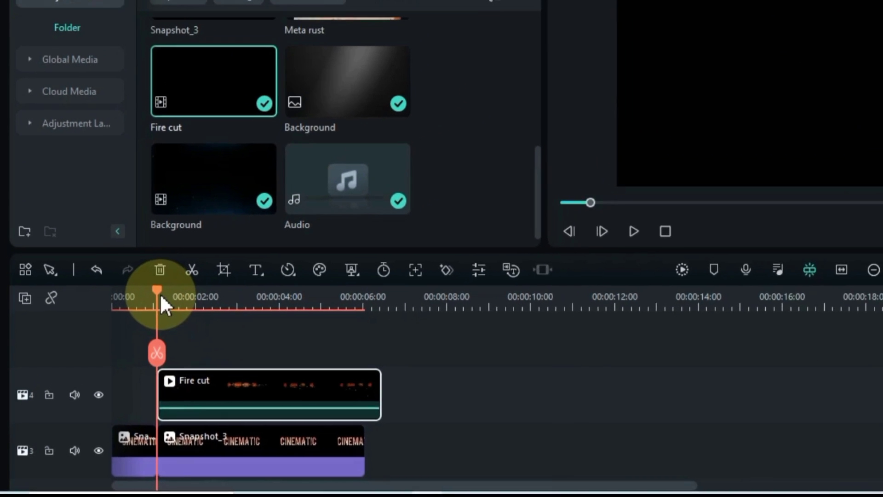
Find a frame where the fire is showing and set the Fire cut clip's blend mode to Color Dodge.
{"action": "left_click_drag", "start_coordinate": [162, 300], "coordinate": [213, 310]}
{"action": "left_click_drag", "start_coordinate": [172, 338], "coordinate": [156, 341]}
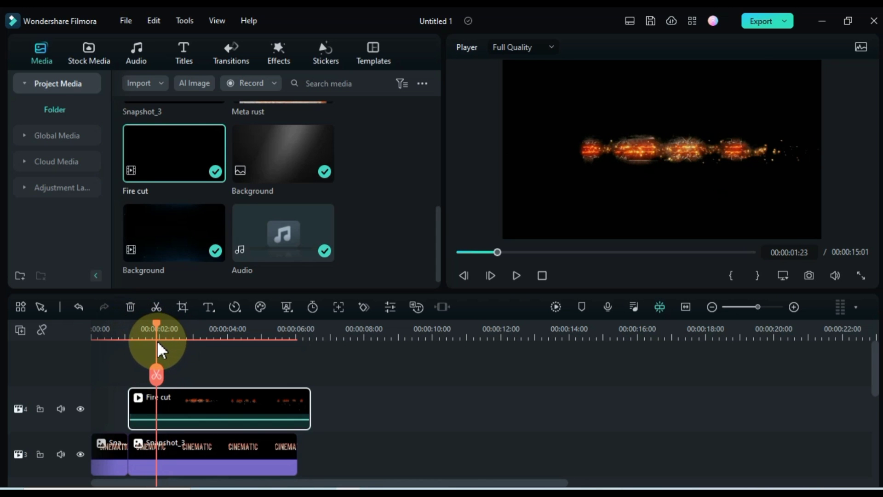
{"action": "left_click", "coordinate": [178, 402]}
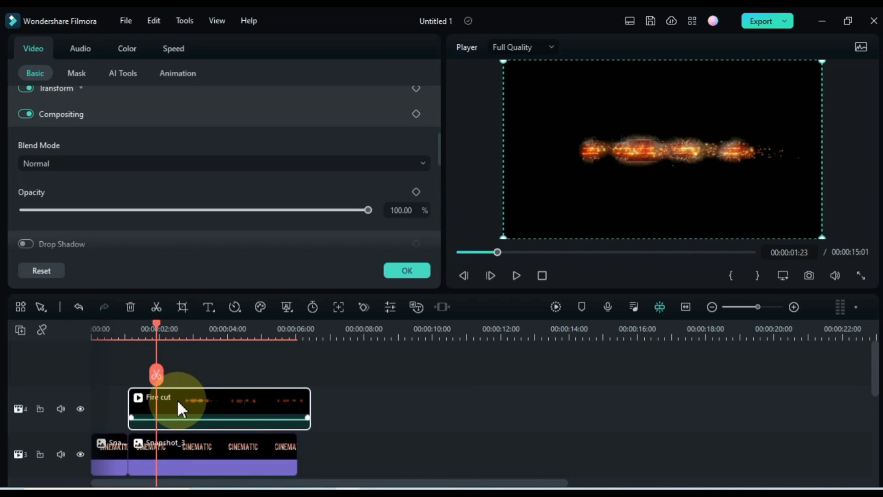
{"action": "left_click", "coordinate": [210, 165]}
{"action": "scroll", "coordinate": [137, 182], "scroll_direction": "down", "scroll_amount": 1}
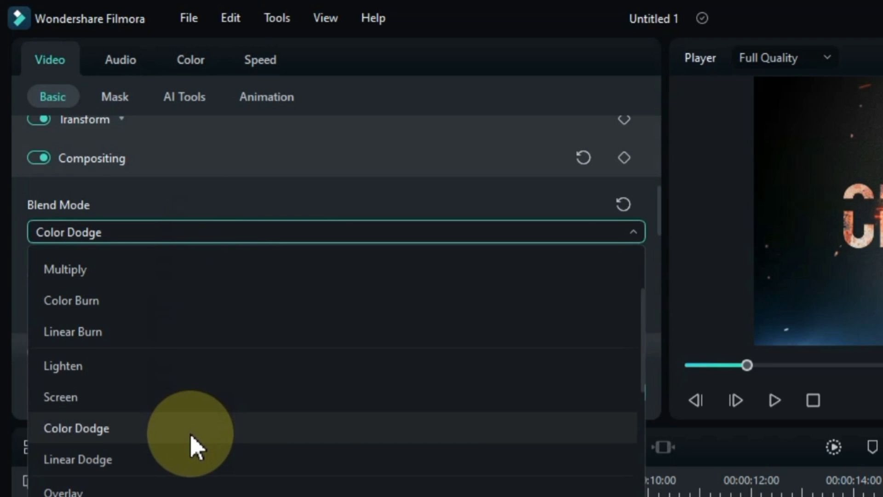
{"action": "left_click", "coordinate": [193, 440]}
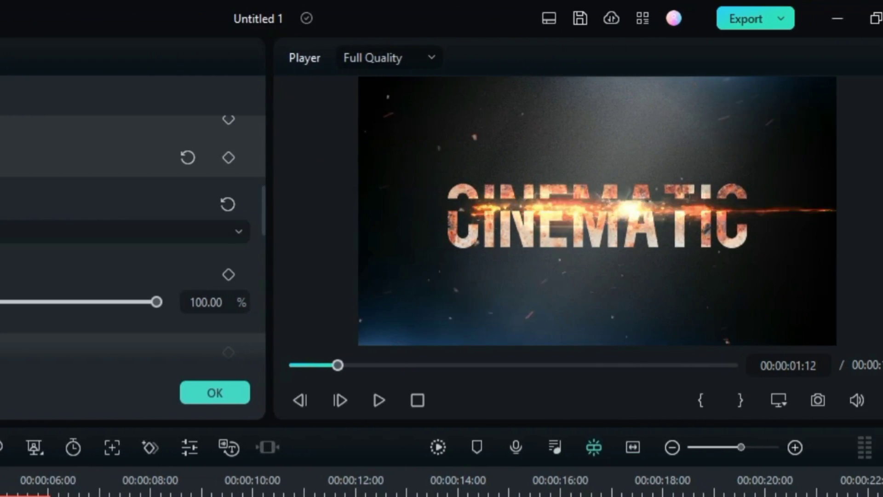
Set the Fire cut clip's Y position to 37 px and add a transform keyframe at 00:00:01:10.
{"action": "left_click_drag", "start_coordinate": [140, 324], "coordinate": [139, 324]}
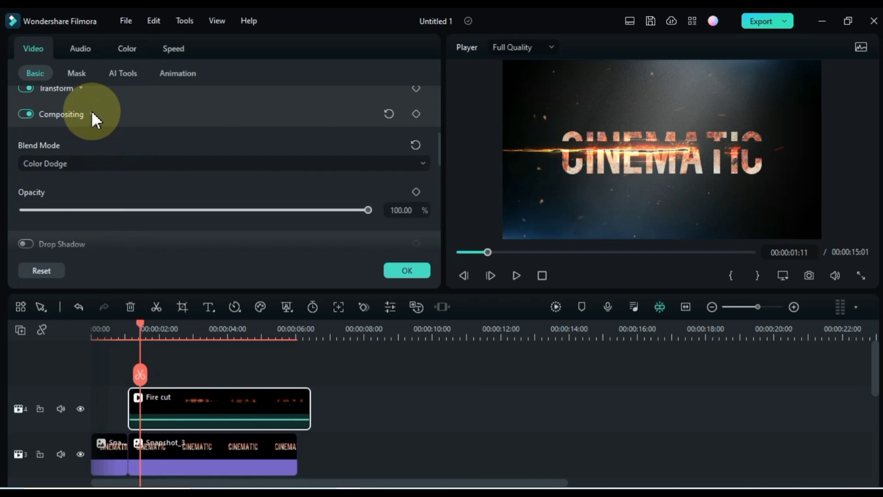
{"action": "scroll", "coordinate": [110, 109], "scroll_direction": "up", "scroll_amount": 2}
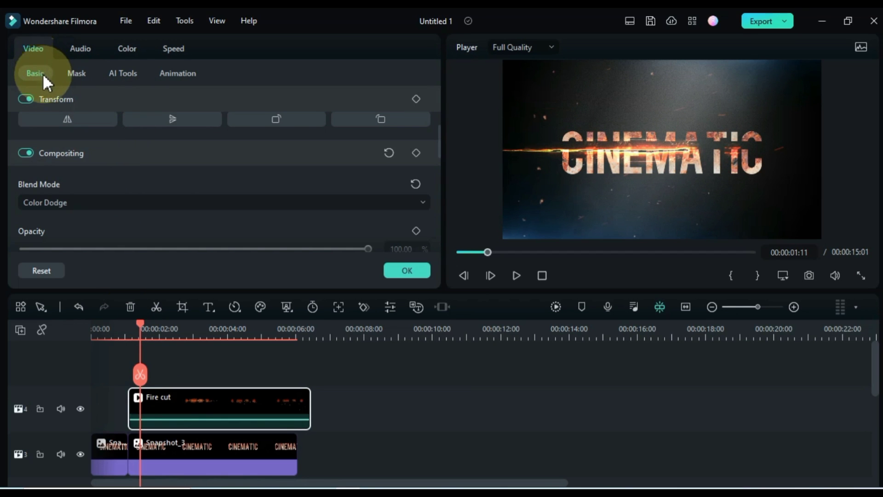
{"action": "scroll", "coordinate": [286, 177], "scroll_direction": "up", "scroll_amount": 5}
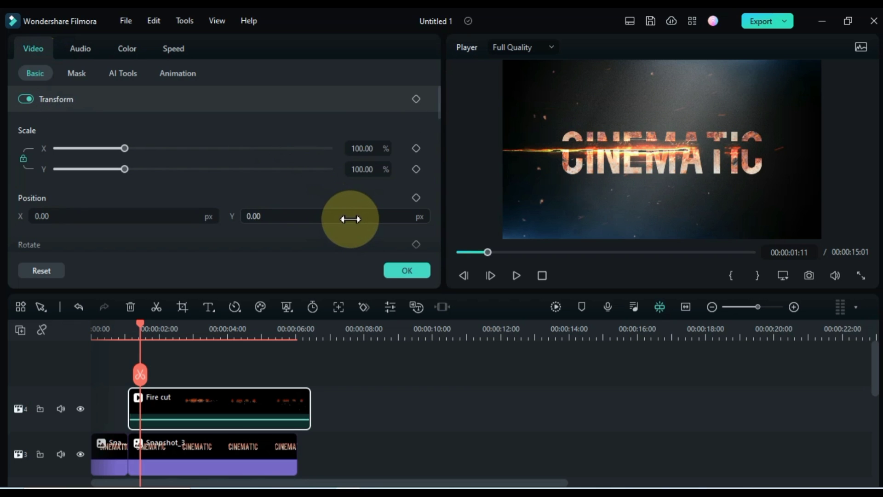
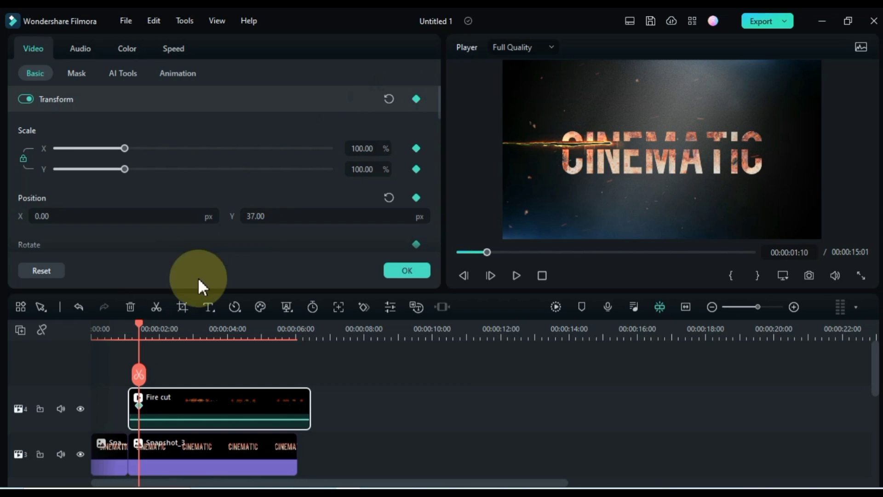
Set the Fire cut clip's Y position to -80 px at 00:00:03:04 and play back the animated move.
{"action": "left_click_drag", "start_coordinate": [138, 324], "coordinate": [198, 341]}
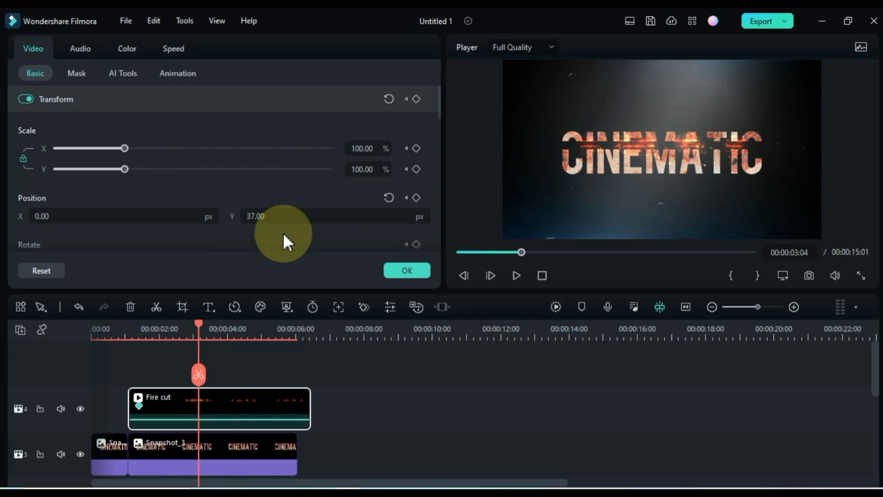
{"action": "left_click_drag", "start_coordinate": [350, 214], "coordinate": [350, 214]}
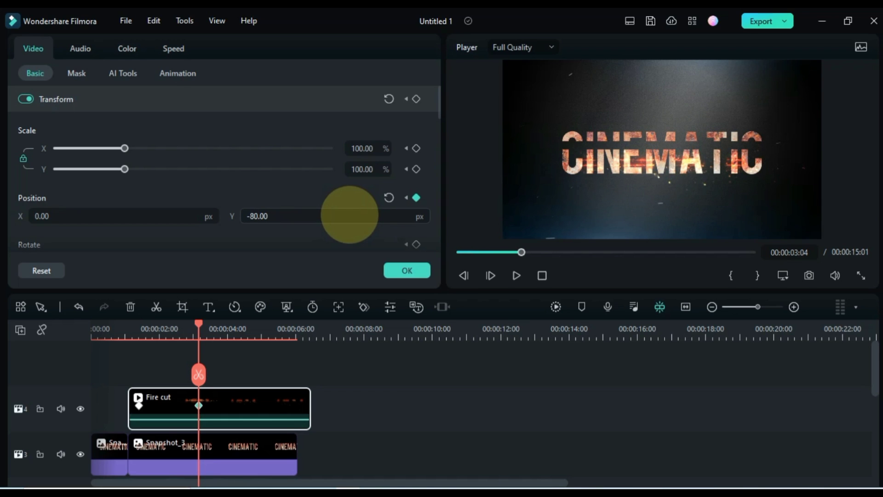
{"action": "left_click_drag", "start_coordinate": [199, 329], "coordinate": [137, 332]}
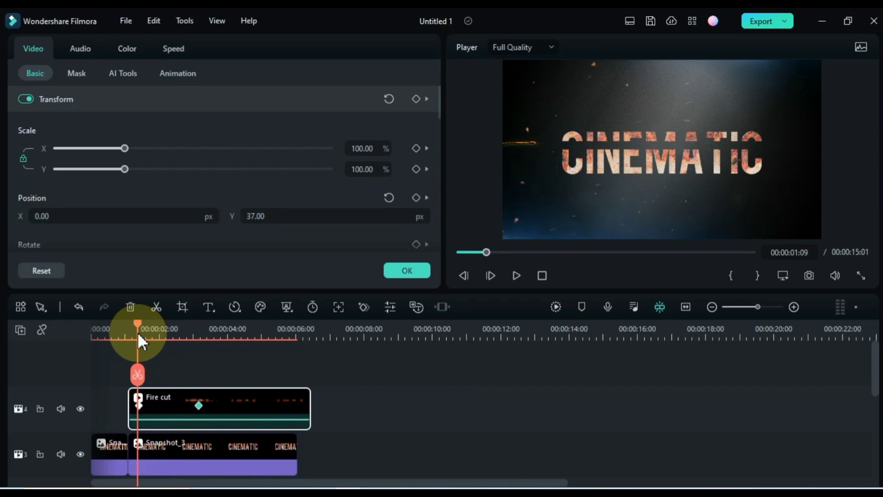
{"action": "key", "text": "space"}
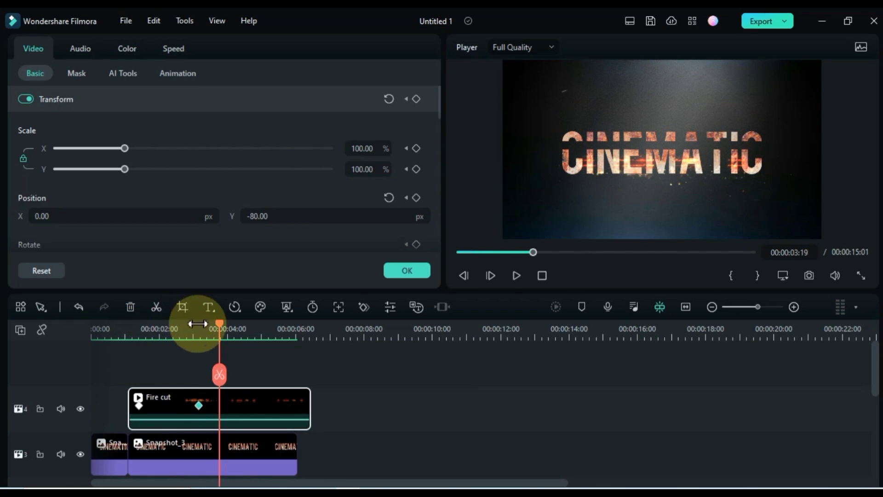
Add a rectangle mask keyframe to the second CINEMATIC clip at the Fire cut clip's first keyframe.
{"action": "left_click_drag", "start_coordinate": [219, 325], "coordinate": [138, 348]}
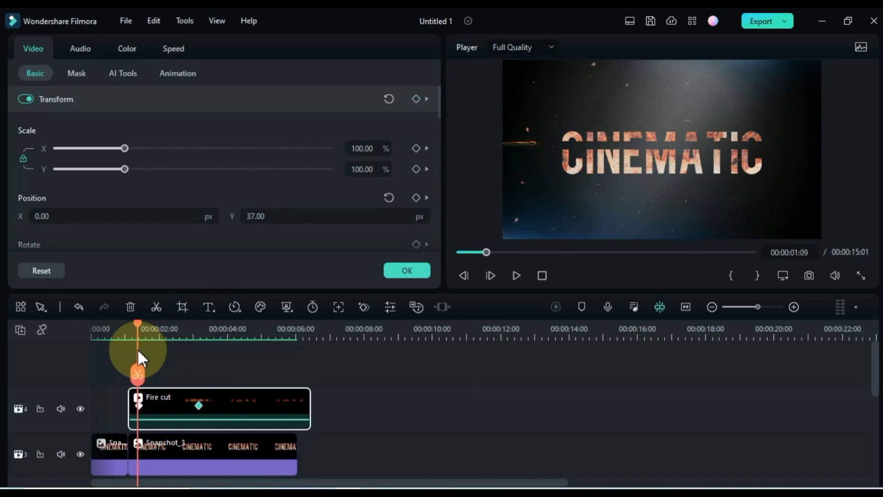
{"action": "left_click", "coordinate": [138, 404]}
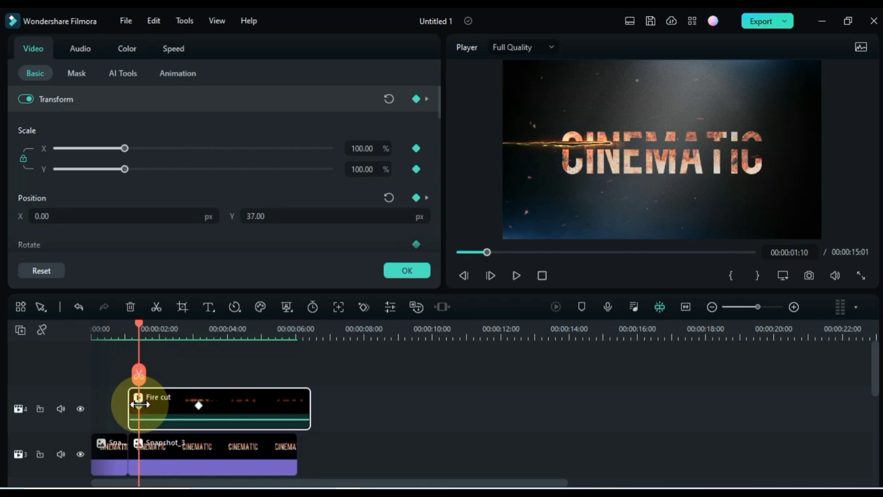
{"action": "left_click", "coordinate": [158, 453]}
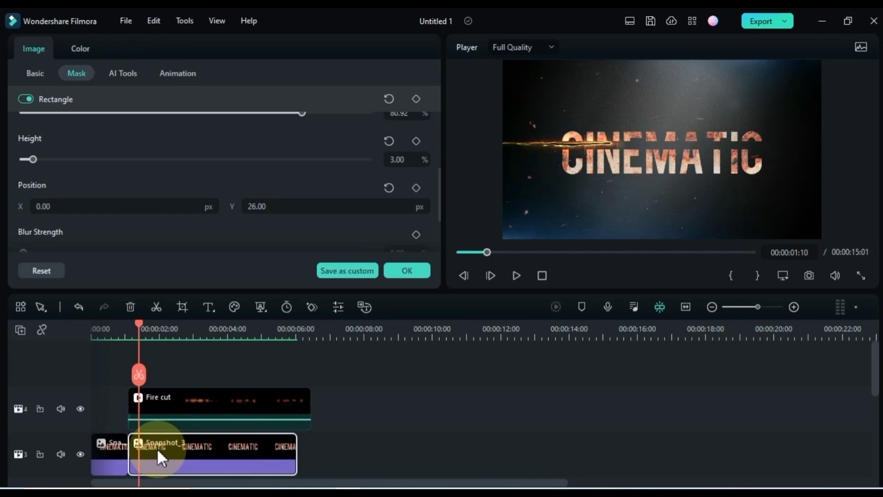
{"action": "left_click", "coordinate": [416, 98]}
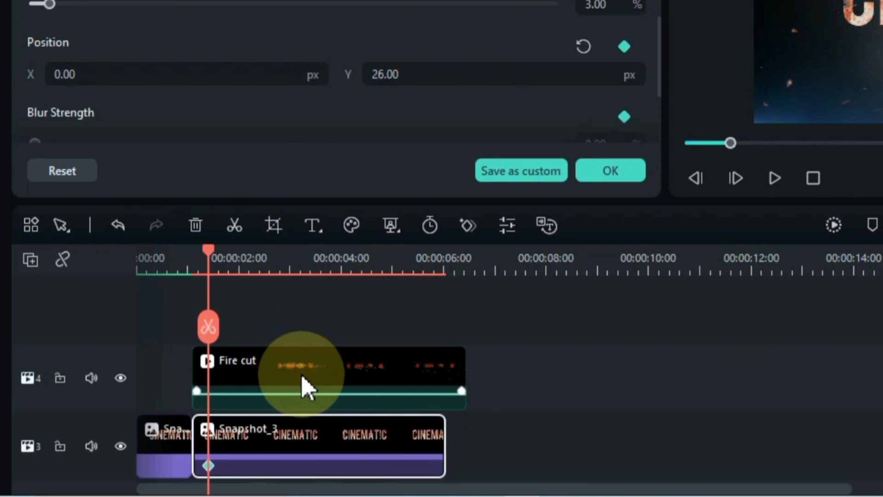
Keyframe the second CINEMATIC clip's mask at the Fire cut clip's second keyframe, with a Y position of -78 px.
{"action": "left_click", "coordinate": [304, 386]}
{"action": "left_click", "coordinate": [298, 372]}
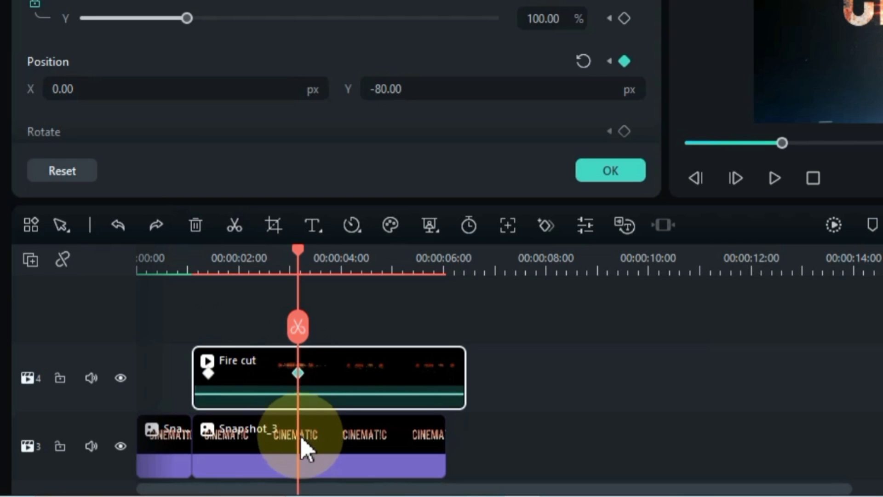
{"action": "left_click", "coordinate": [306, 455]}
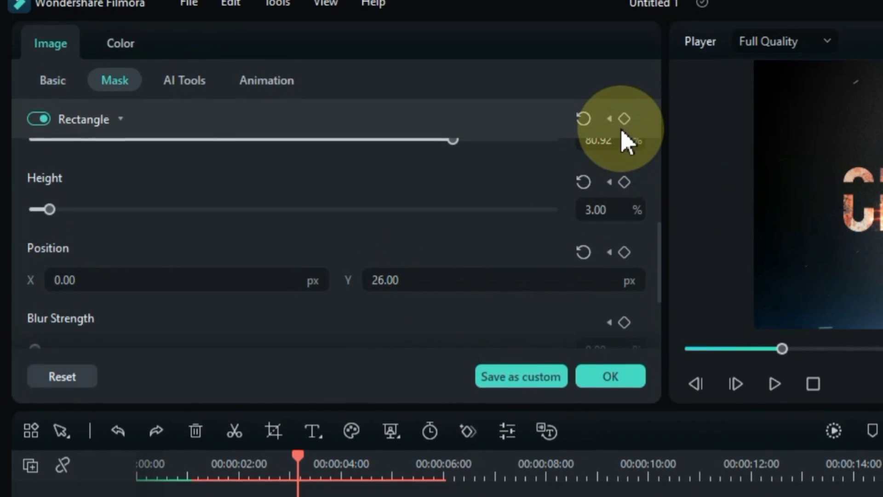
{"action": "left_click", "coordinate": [624, 135]}
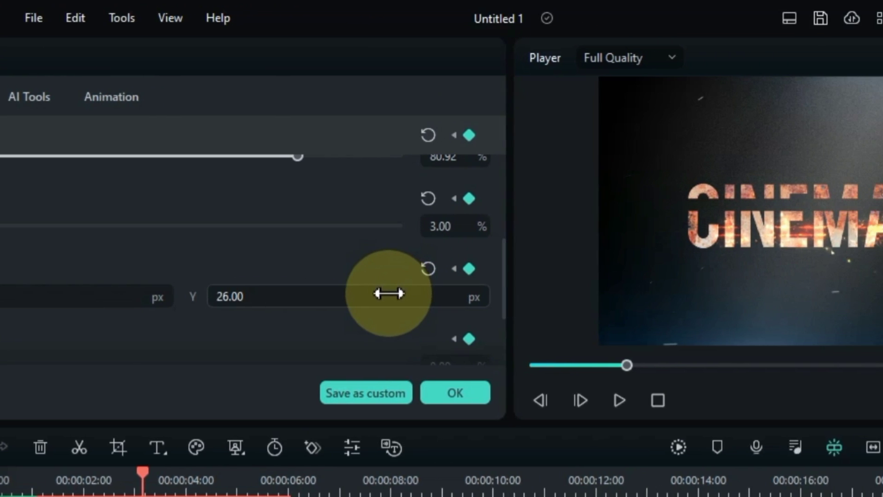
{"action": "left_click_drag", "start_coordinate": [545, 292], "coordinate": [543, 293]}
{"action": "left_click_drag", "start_coordinate": [219, 294], "coordinate": [219, 294]}
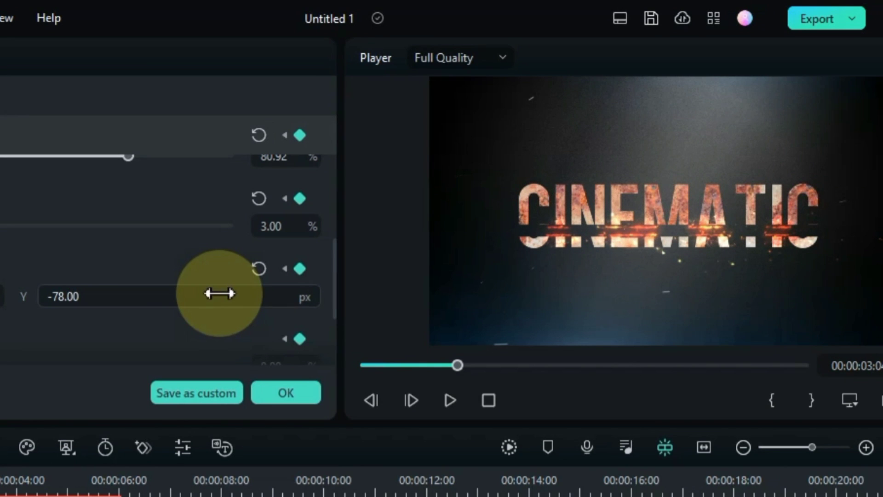
{"action": "left_click_drag", "start_coordinate": [219, 294], "coordinate": [220, 293]}
Play back the intro from the beginning to check how the title cut follows the fire.
{"action": "left_click_drag", "start_coordinate": [198, 325], "coordinate": [98, 362]}
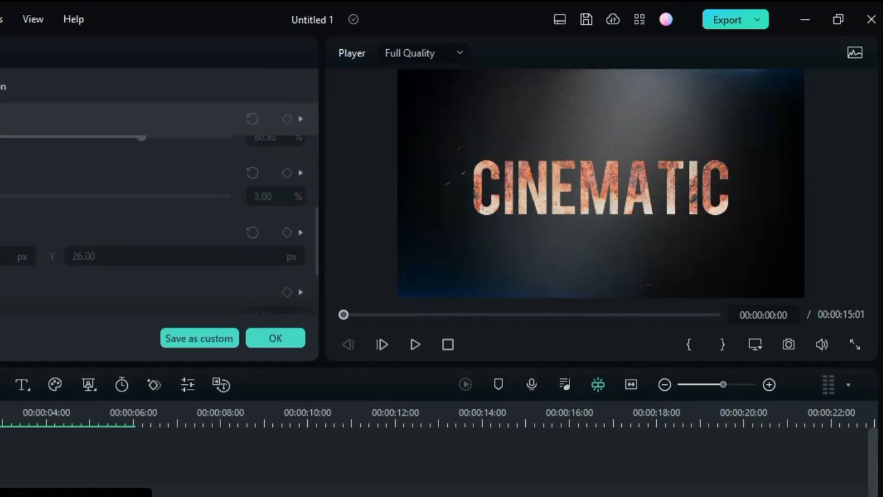
{"action": "key", "text": "space"}
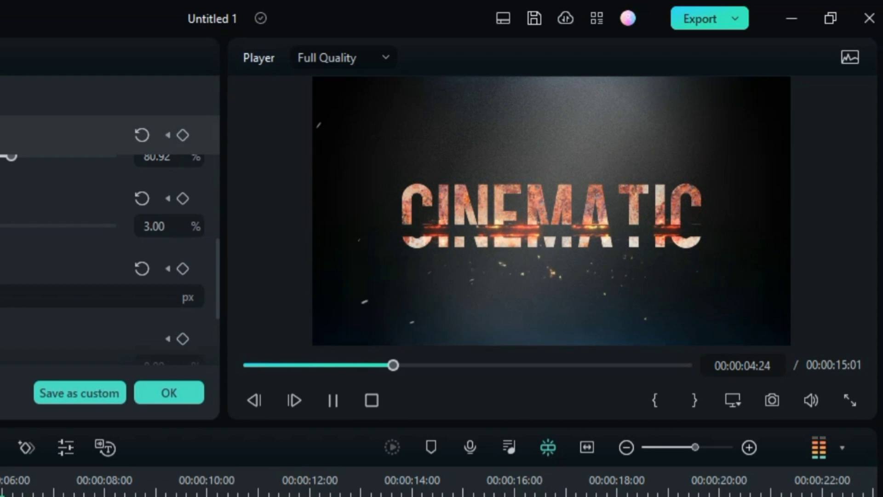
{"action": "key", "text": "space"}
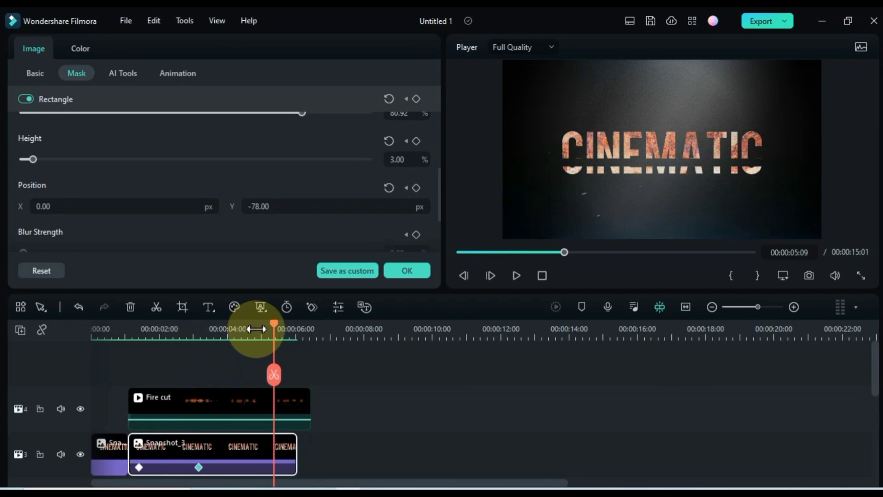
Trim the second CINEMATIC clip's start to 00:00:01:10, extend the first clip to meet it, and play back the transition.
{"action": "left_click_drag", "start_coordinate": [273, 324], "coordinate": [139, 359]}
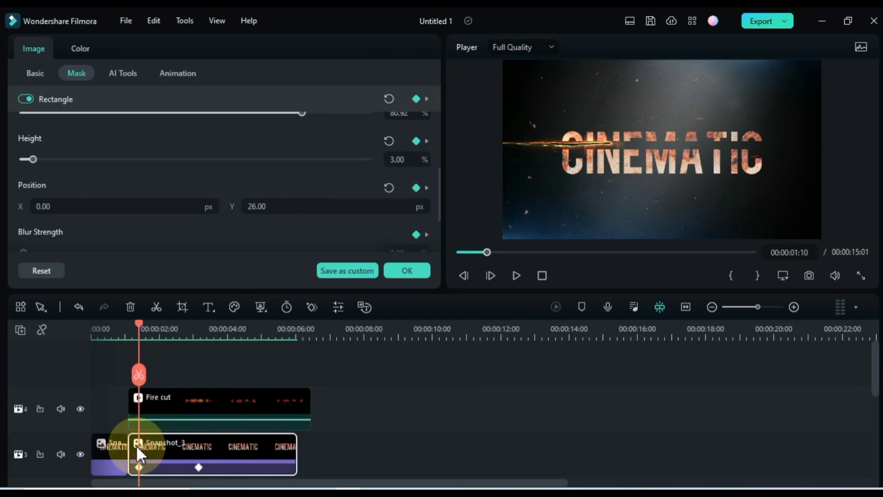
{"action": "mouse_move", "coordinate": [129, 447]}
{"action": "left_mouse_down"}
{"action": "mouse_move", "coordinate": [138, 447]}
{"action": "mouse_move", "coordinate": [129, 451]}
{"action": "left_mouse_up"}
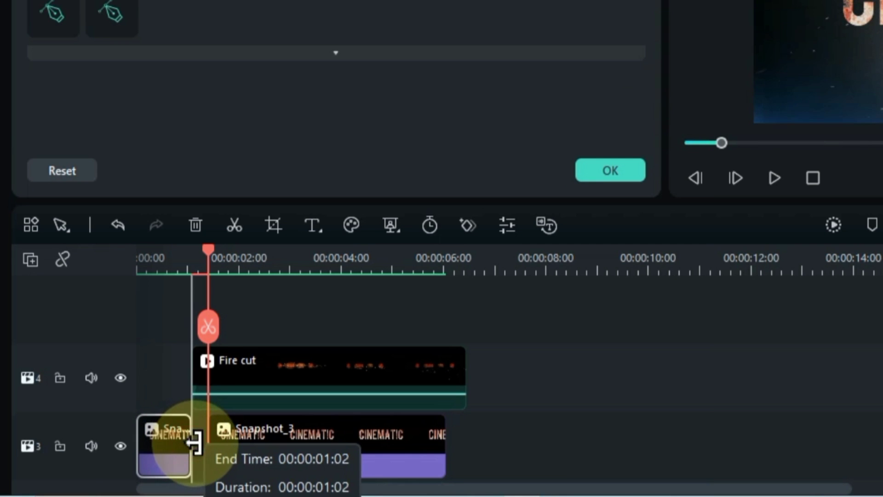
{"action": "left_click_drag", "start_coordinate": [194, 442], "coordinate": [204, 443]}
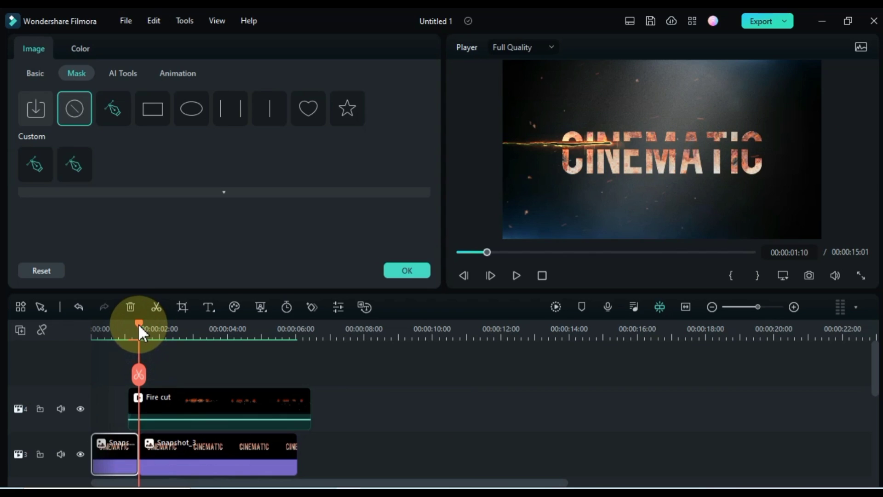
{"action": "left_click_drag", "start_coordinate": [138, 324], "coordinate": [90, 341]}
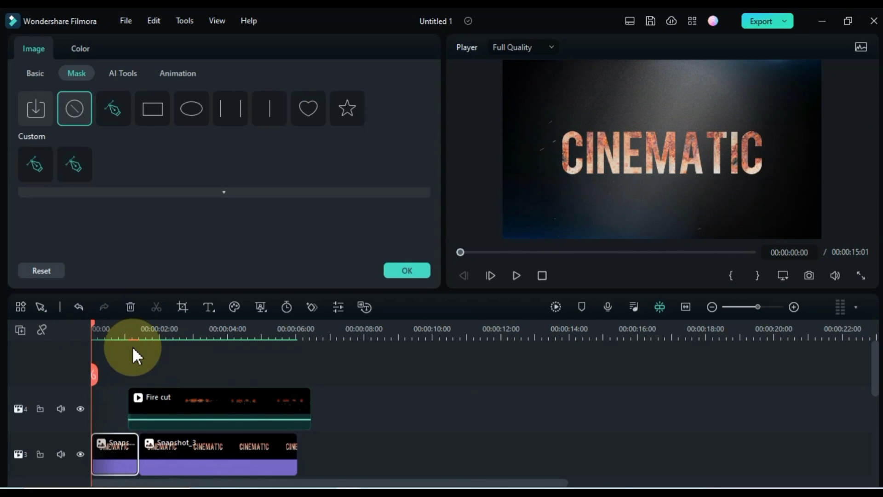
{"action": "key", "text": "space"}
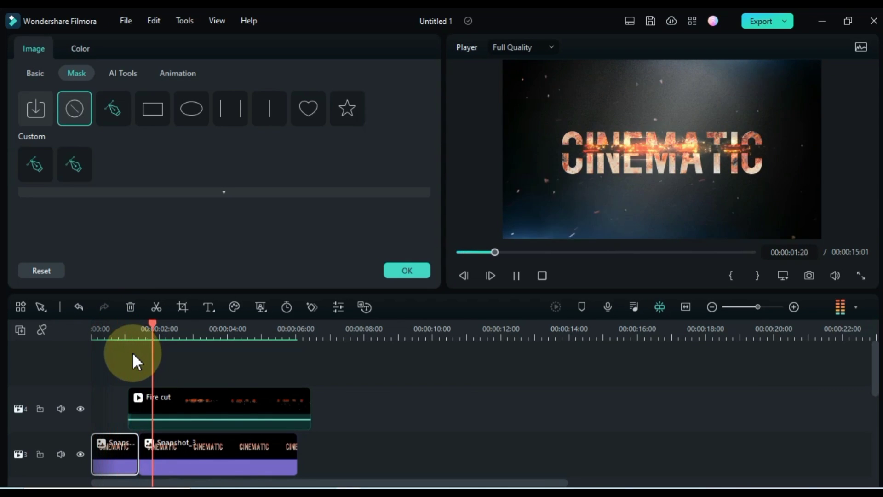
Add an opacity keyframe to the second CINEMATIC clip at 00:00:05:05.
{"action": "left_click_drag", "start_coordinate": [223, 354], "coordinate": [269, 357]}
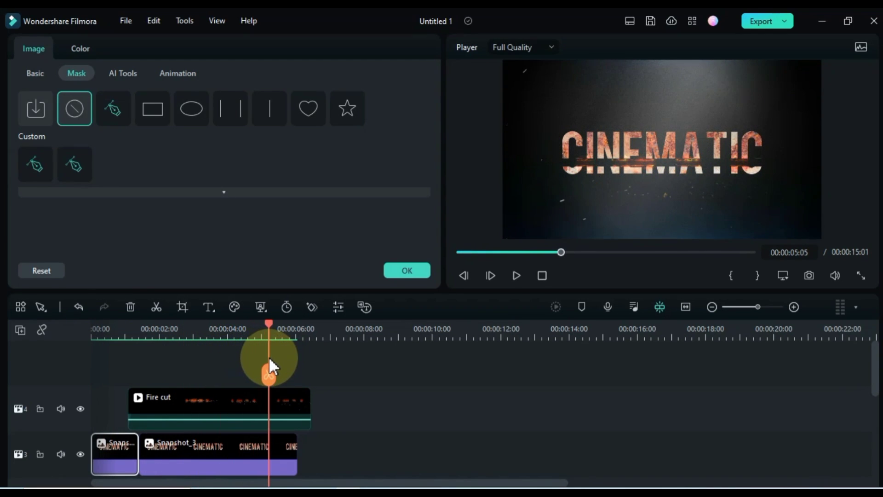
{"action": "left_click", "coordinate": [288, 457]}
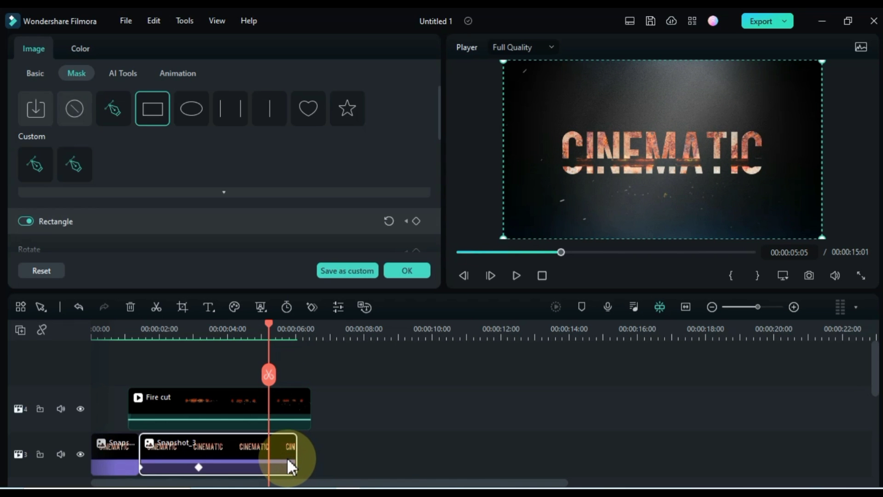
{"action": "left_click", "coordinate": [36, 72]}
{"action": "left_click_drag", "start_coordinate": [661, 146], "coordinate": [692, 231]}
{"action": "left_click", "coordinate": [625, 212]}
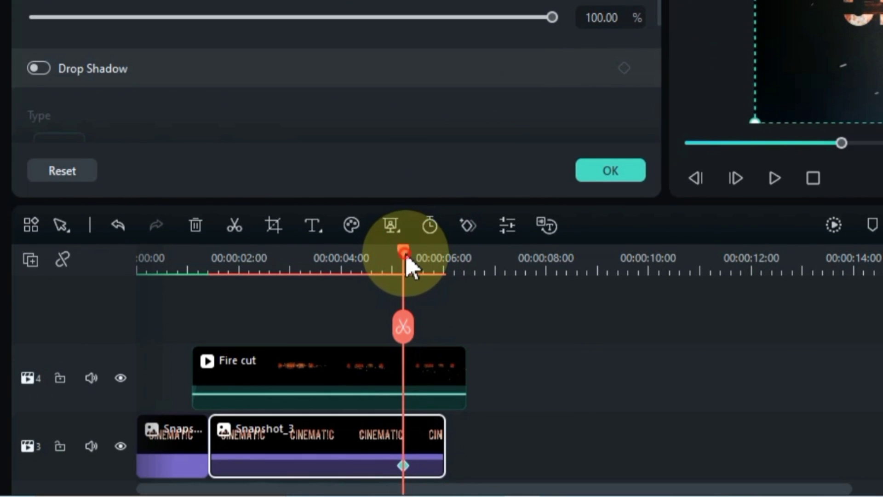
Fade the second CINEMATIC clip to 0% opacity with a keyframe at 00:00:05:22, and move that keyframe to the clip's end.
{"action": "left_click_drag", "start_coordinate": [407, 479], "coordinate": [420, 478]}
{"action": "left_click_drag", "start_coordinate": [420, 258], "coordinate": [438, 258]}
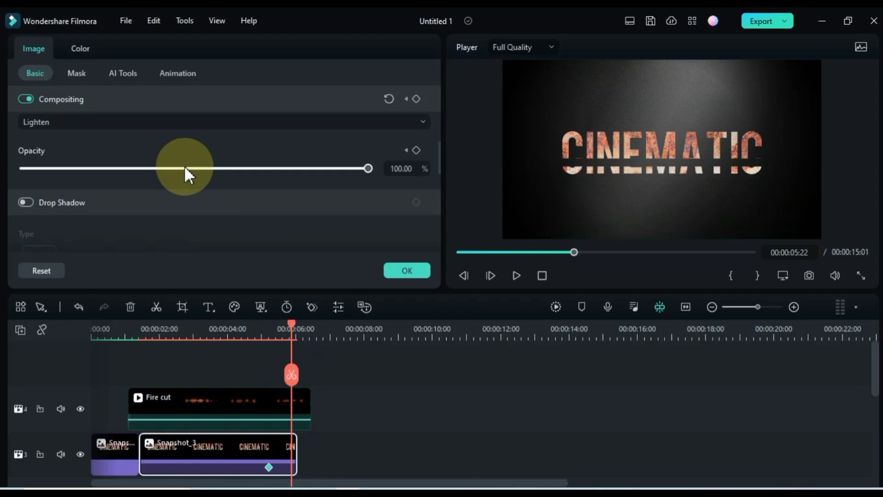
{"action": "left_click_drag", "start_coordinate": [276, 20], "coordinate": [229, 22]}
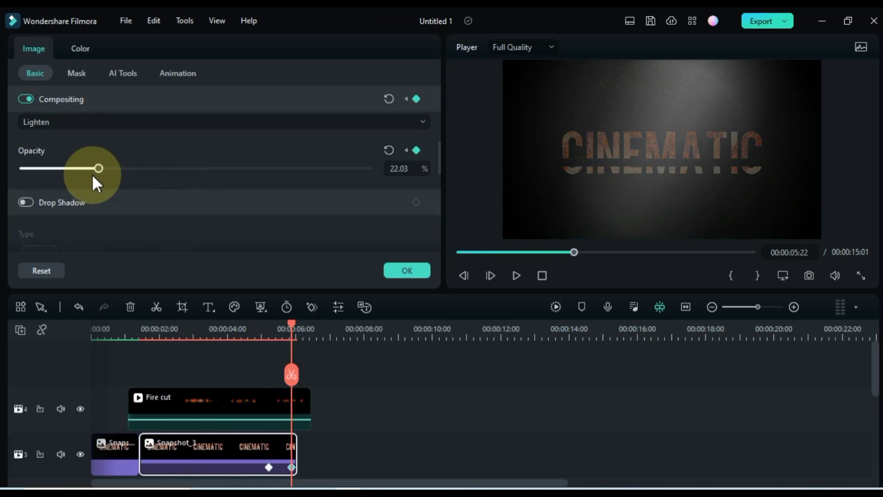
{"action": "left_click_drag", "start_coordinate": [97, 183], "coordinate": [34, 184]}
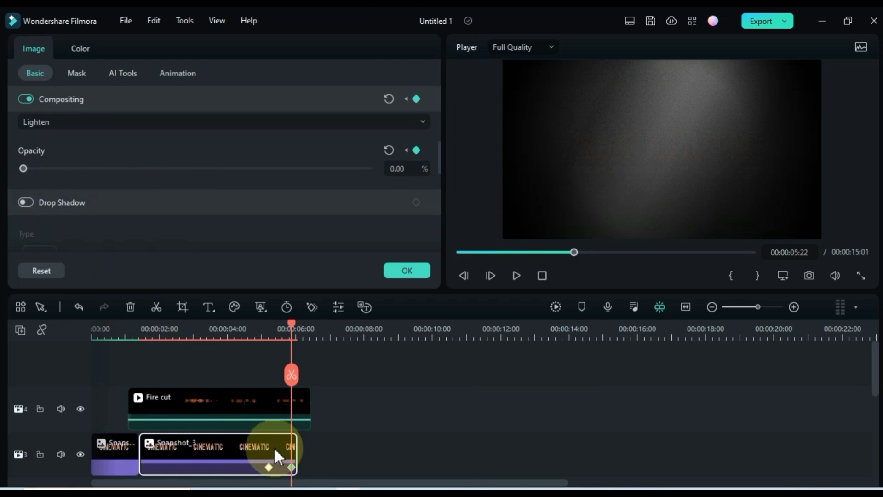
{"action": "left_click_drag", "start_coordinate": [296, 477], "coordinate": [296, 457]}
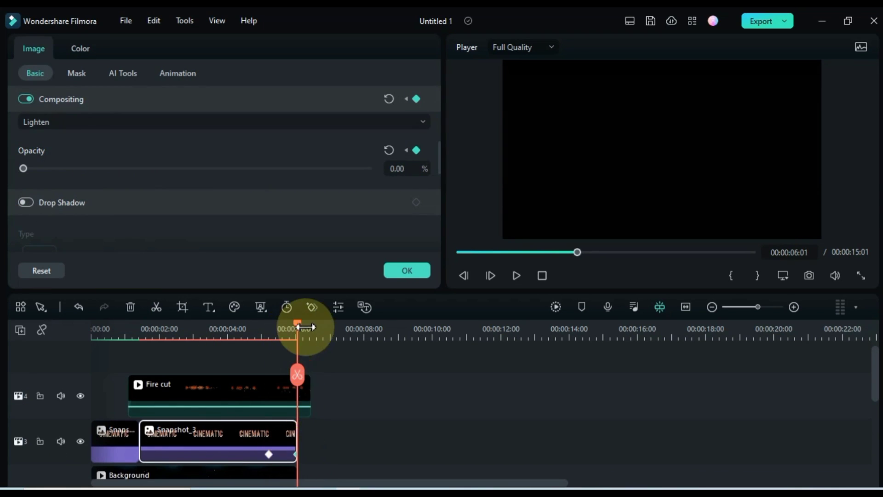
Play back the end of the second CINEMATIC clip to check its fade-out.
{"action": "left_click_drag", "start_coordinate": [297, 331], "coordinate": [247, 330]}
{"action": "left_click", "coordinate": [155, 358]}
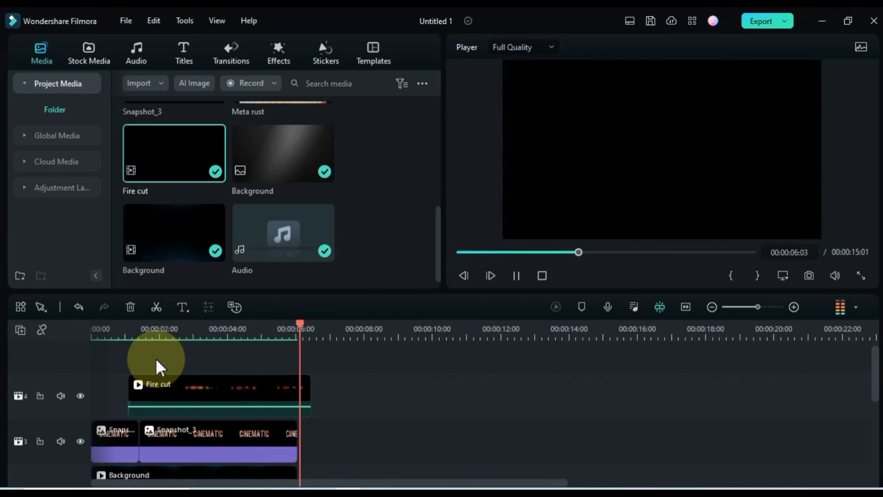
{"action": "key", "text": "space"}
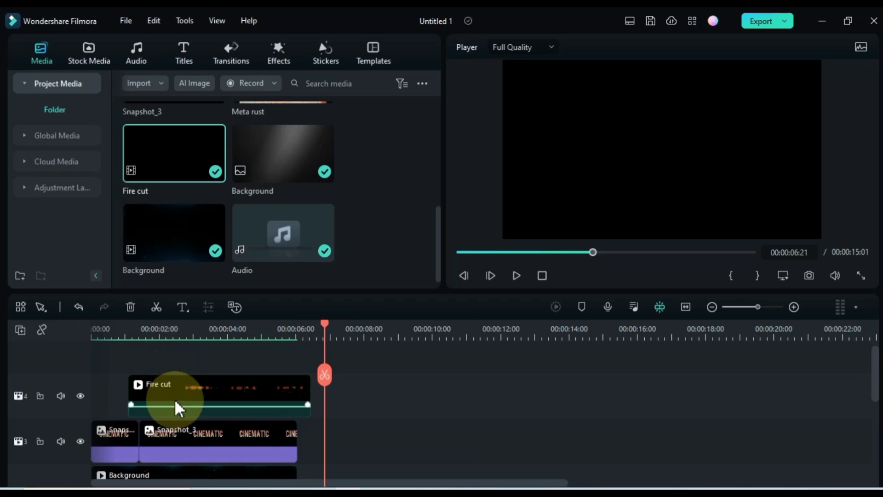
Set the rectangle mask's blur strength to 1.69% on the second CINEMATIC clip's mask keyframe at 00:00:01:10.
{"action": "left_click", "coordinate": [175, 440]}
{"action": "double_click", "coordinate": [175, 437]}
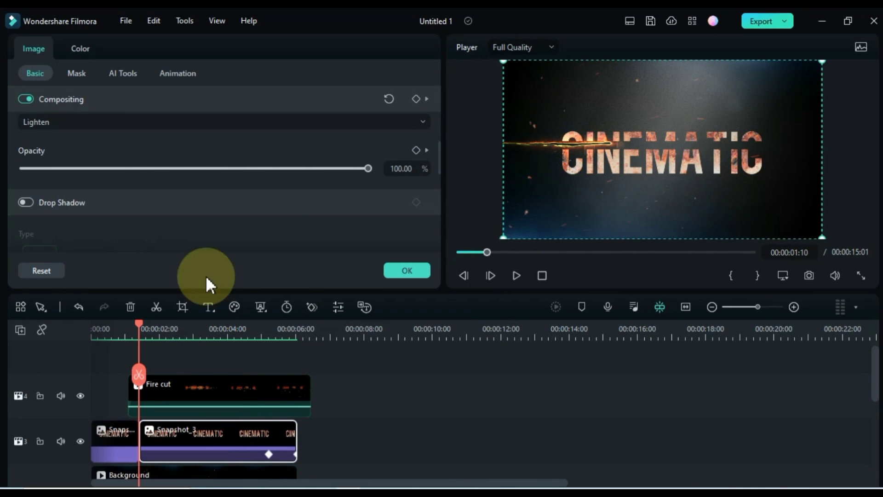
{"action": "left_click_drag", "start_coordinate": [437, 139], "coordinate": [439, 87]}
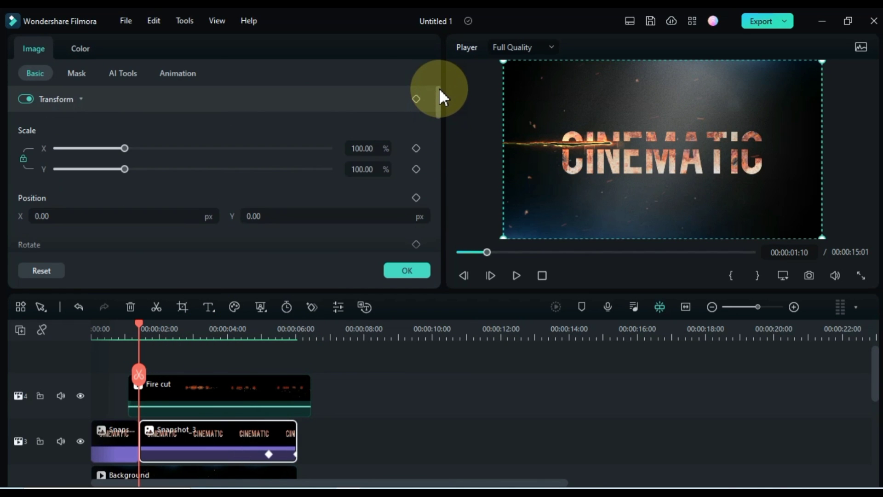
{"action": "left_click", "coordinate": [79, 72]}
{"action": "left_click_drag", "start_coordinate": [441, 108], "coordinate": [448, 190]}
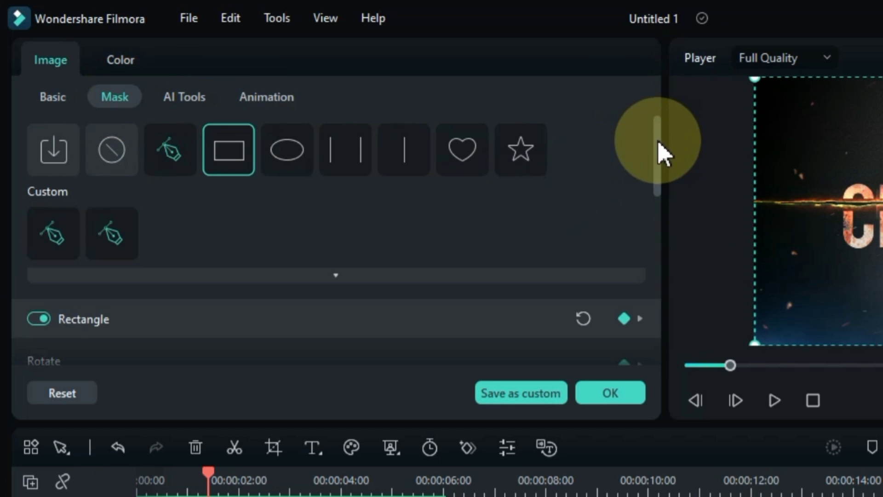
{"action": "left_click_drag", "start_coordinate": [669, 267], "coordinate": [671, 310]}
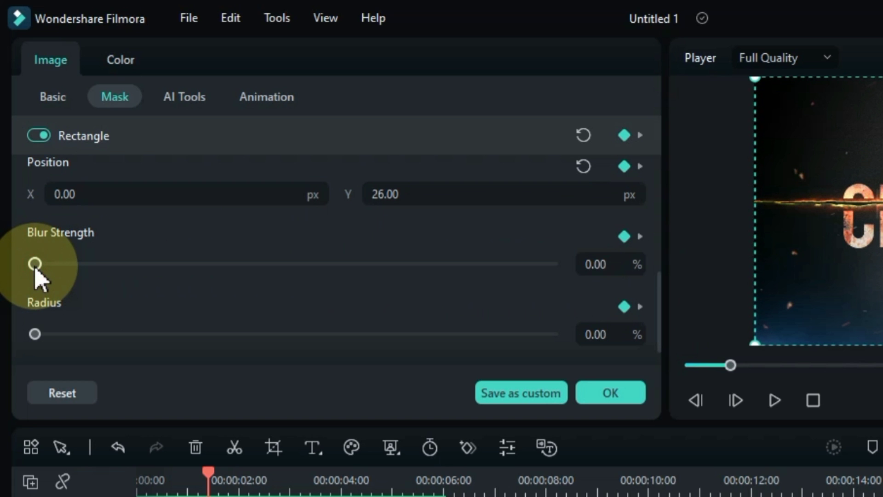
{"action": "left_click_drag", "start_coordinate": [36, 265], "coordinate": [57, 265]}
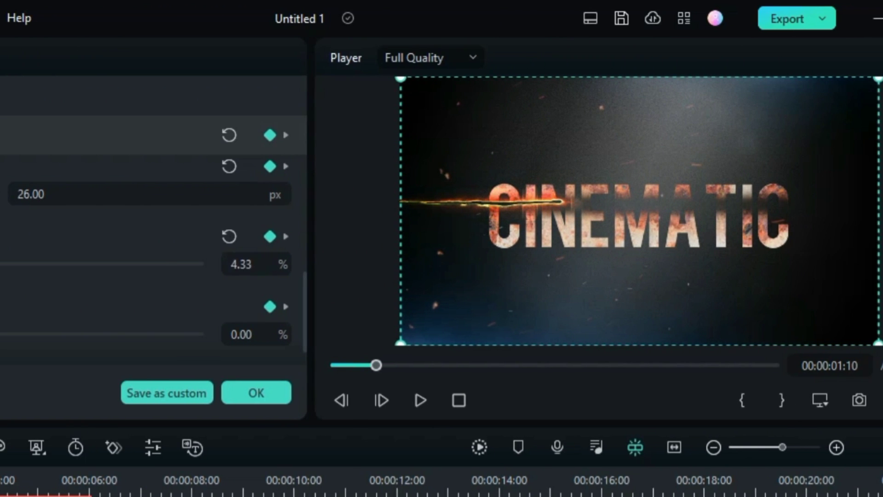
{"action": "left_click_drag", "start_coordinate": [1, 264], "coordinate": [0, 264]}
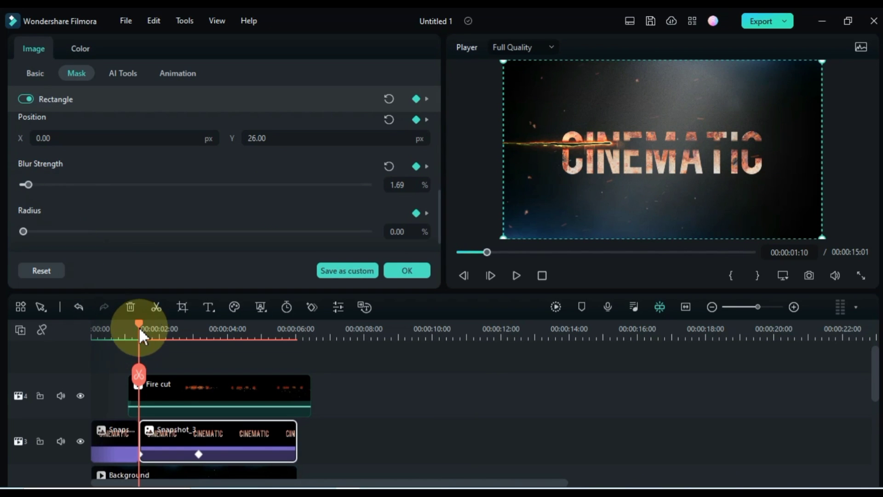
Set the mask's blur strength to 1.69% on the second CINEMATIC clip's keyframe at 00:00:03:04.
{"action": "left_click_drag", "start_coordinate": [139, 327], "coordinate": [195, 329]}
{"action": "left_click", "coordinate": [198, 454]}
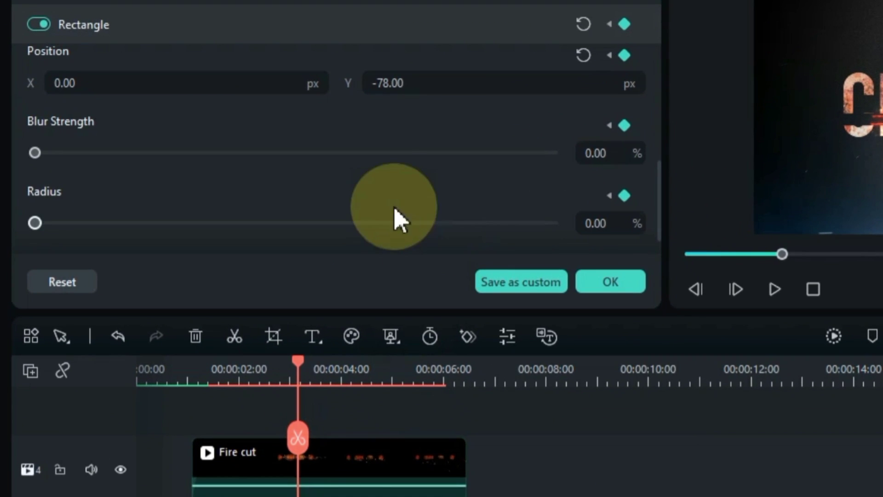
{"action": "left_click_drag", "start_coordinate": [35, 153], "coordinate": [43, 152]}
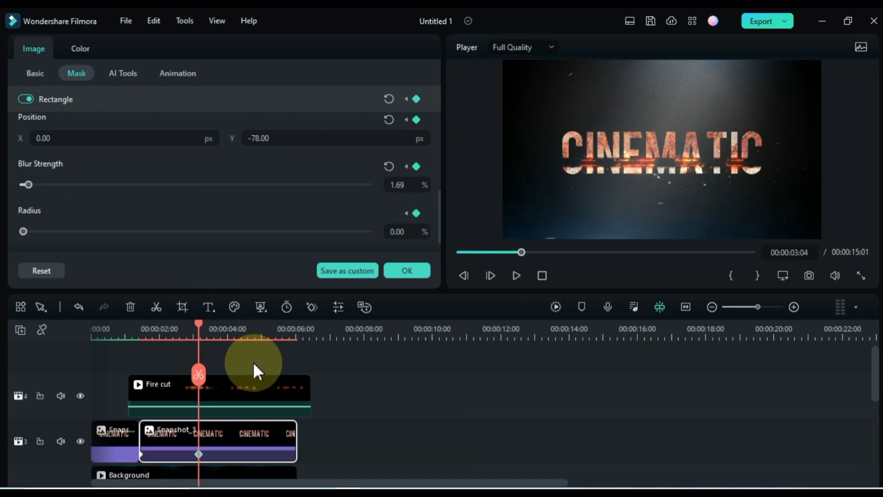
Play back the timeline from the start to check the softened mask edge.
{"action": "left_click", "coordinate": [253, 361]}
{"action": "left_click_drag", "start_coordinate": [199, 350], "coordinate": [92, 363]}
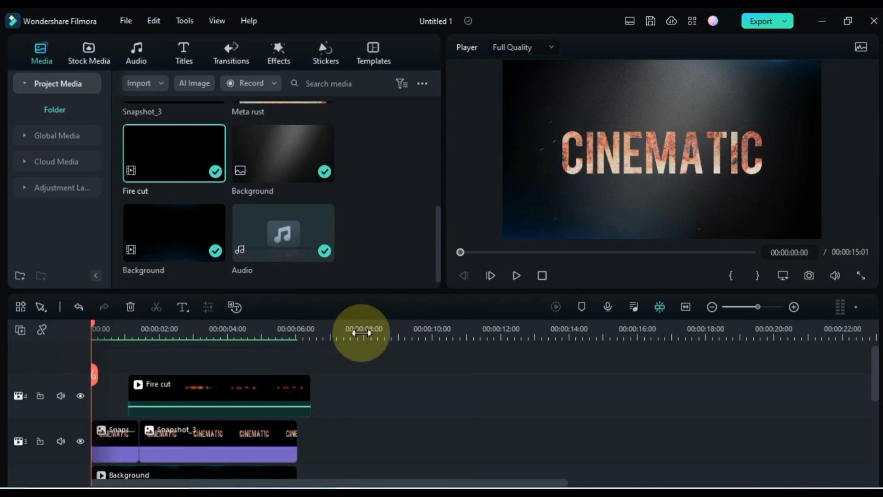
{"action": "left_click", "coordinate": [516, 275]}
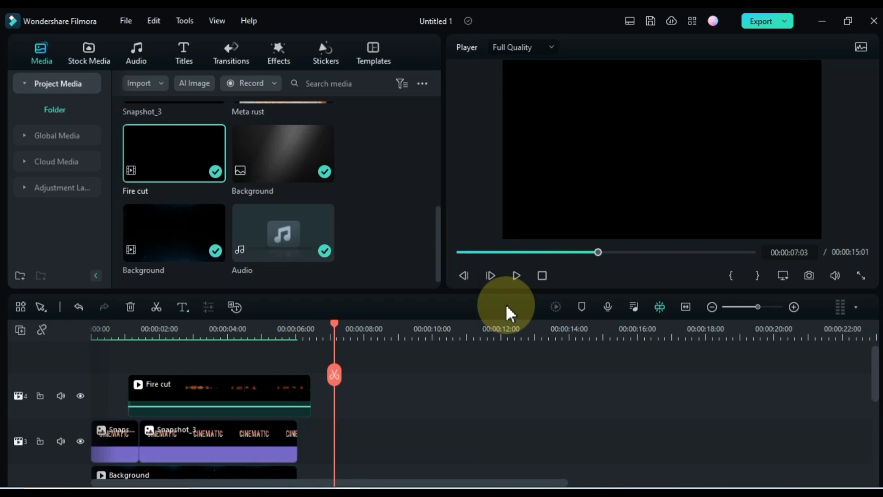
Extend the Background image clip on track 1 to the end of the audio clip.
{"action": "scroll", "coordinate": [330, 399], "scroll_direction": "down", "scroll_amount": 3}
{"action": "key", "text": "Up"}
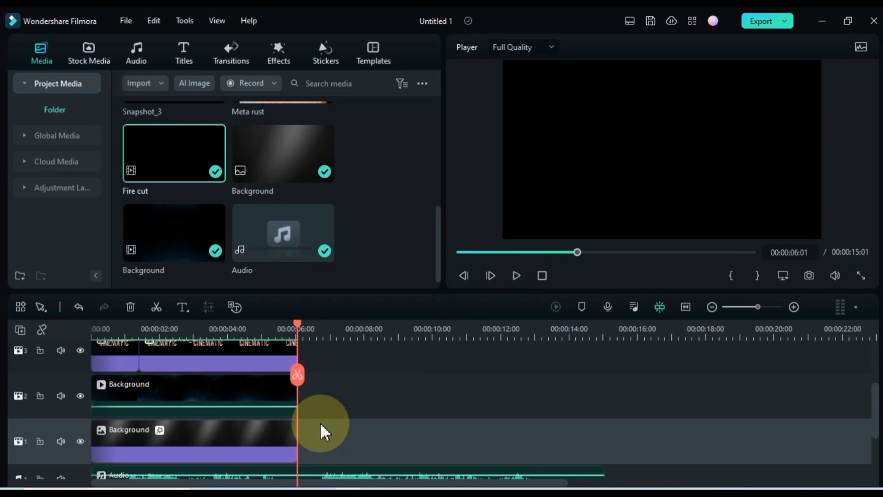
{"action": "left_click", "coordinate": [276, 438]}
{"action": "left_click_drag", "start_coordinate": [294, 435], "coordinate": [601, 435]}
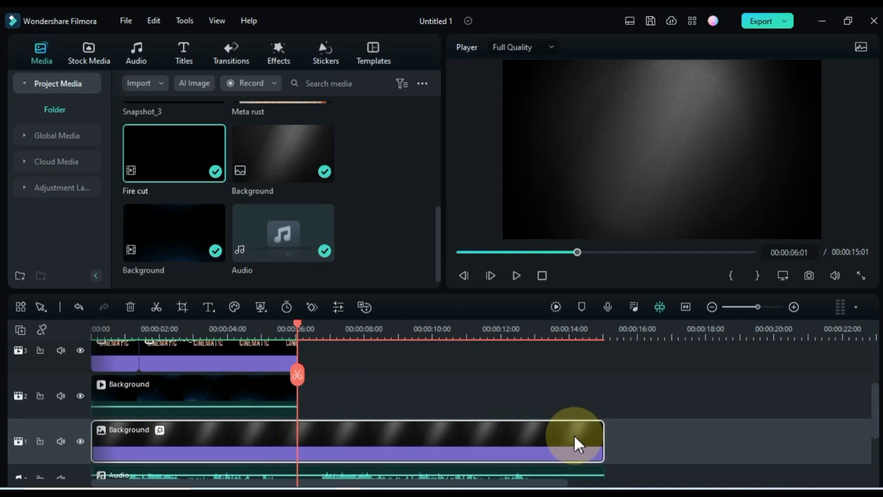
Copy the particle Background clip on track 2 and paste it at 00:00:06:01, directly after the original.
{"action": "left_click", "coordinate": [250, 406]}
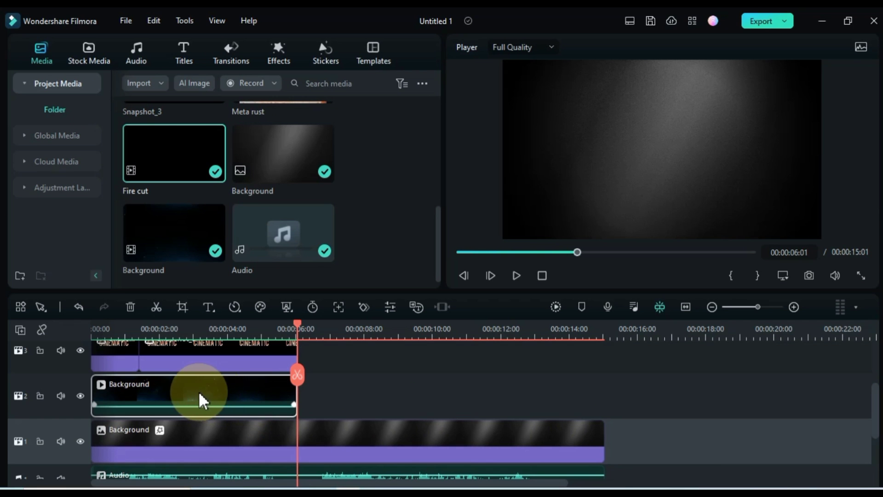
{"action": "right_click", "coordinate": [168, 390]}
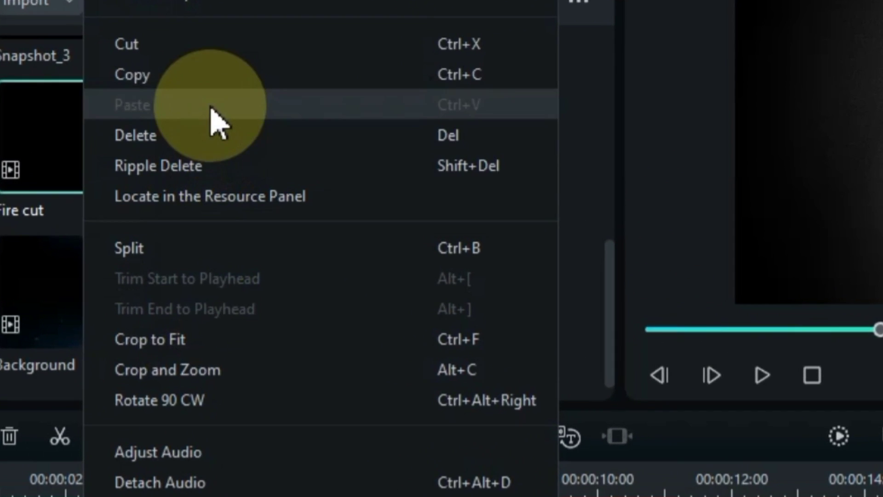
{"action": "left_click", "coordinate": [216, 90]}
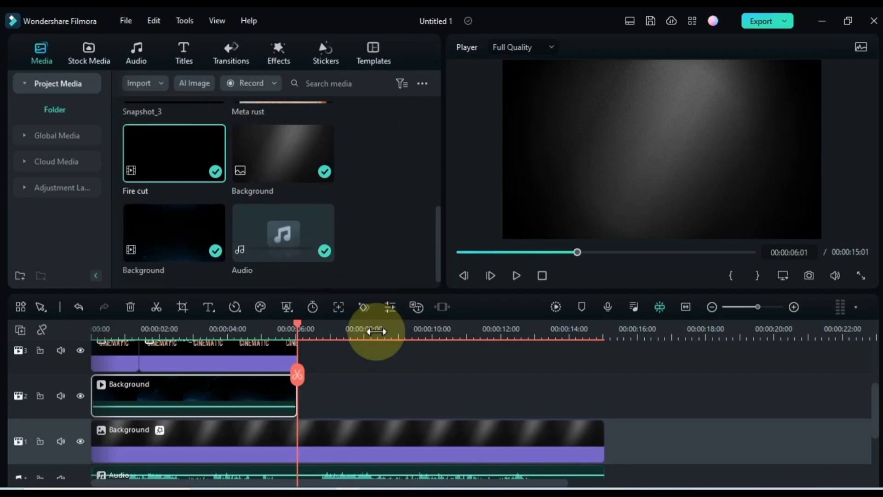
{"action": "left_click", "coordinate": [64, 383]}
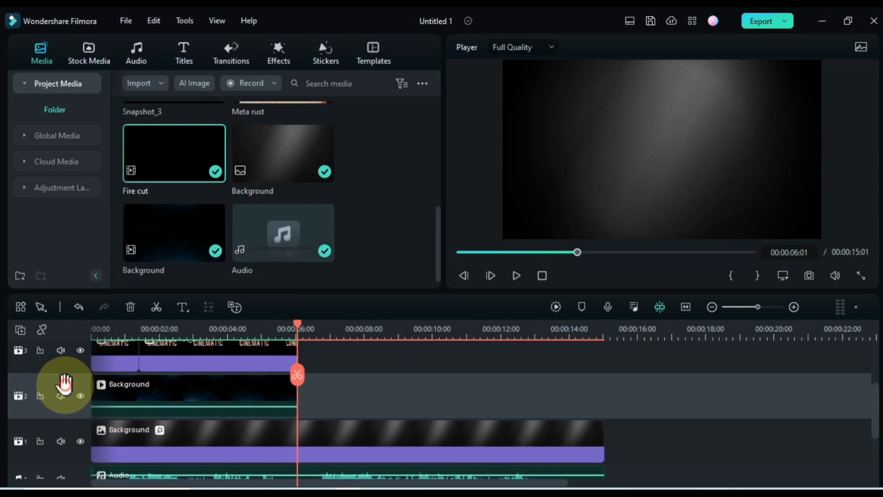
{"action": "right_click", "coordinate": [327, 400]}
{"action": "left_click", "coordinate": [344, 432]}
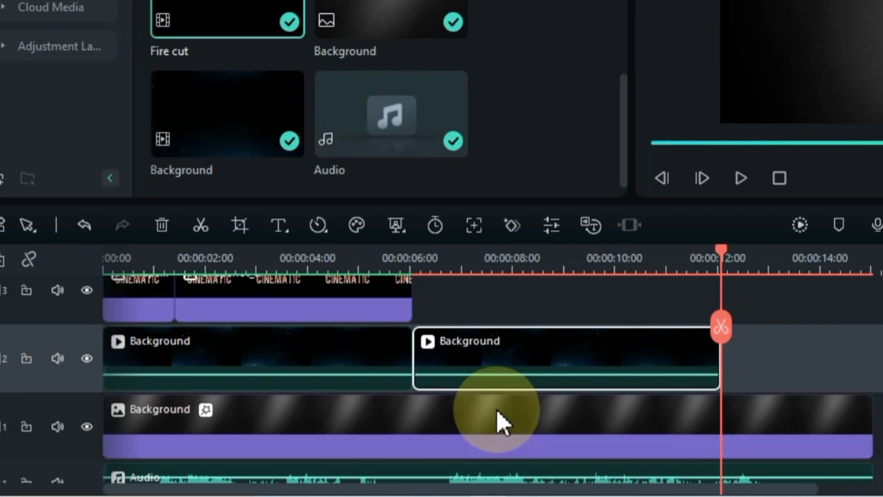
Place the INTRO image Snapshot_5 on track 3 at 00:00:06:15.
{"action": "scroll", "coordinate": [438, 355], "scroll_direction": "up", "scroll_amount": 3}
{"action": "left_click", "coordinate": [317, 428]}
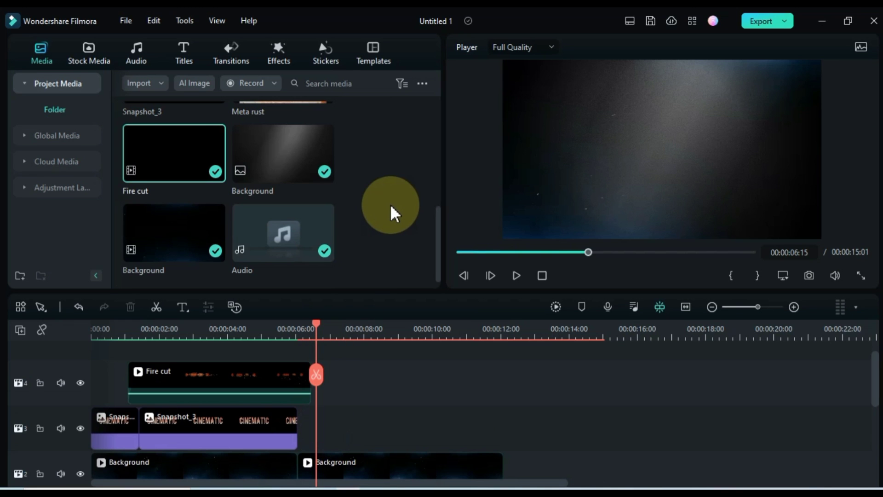
{"action": "scroll", "coordinate": [391, 213], "scroll_direction": "up", "scroll_amount": 4}
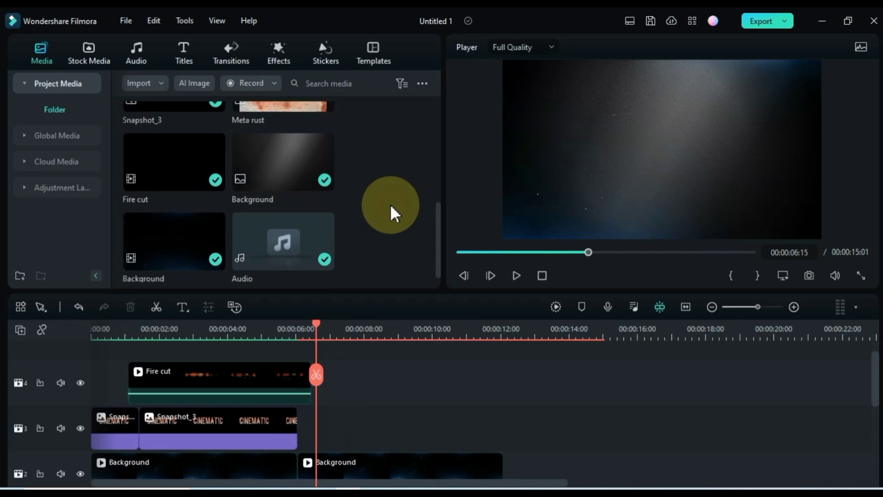
{"action": "left_click_drag", "start_coordinate": [285, 196], "coordinate": [329, 434]}
Play back the change from CINEMATIC to INTRO, and extend the INTRO clip to the end of the second particle Background clip.
{"action": "left_click", "coordinate": [291, 338]}
{"action": "key", "text": "space"}
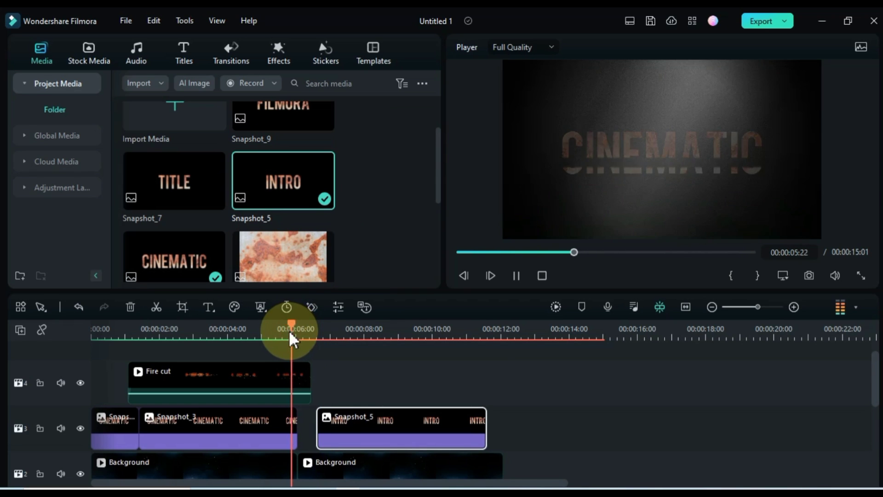
{"action": "key", "text": "space"}
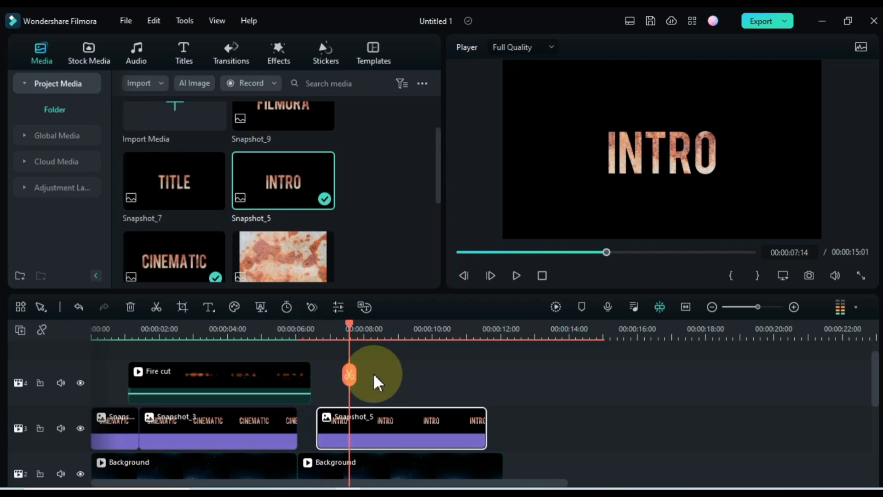
{"action": "left_click_drag", "start_coordinate": [486, 422], "coordinate": [499, 421]}
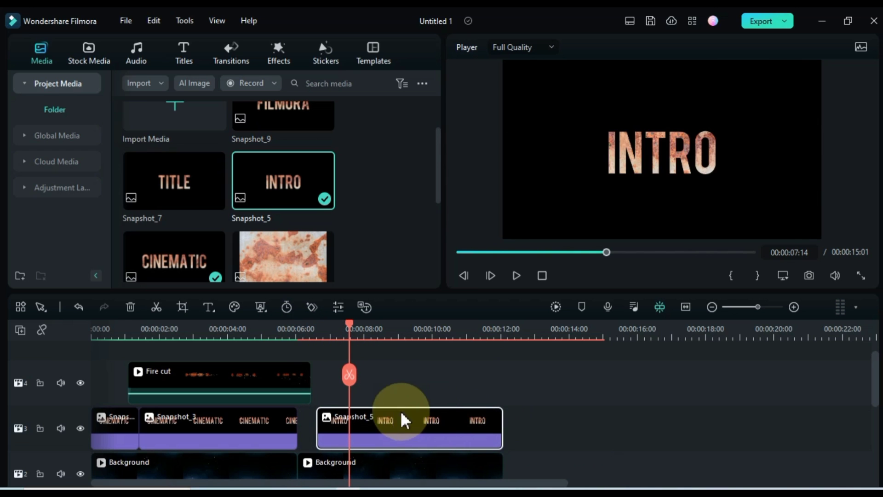
Copy the Fire cut clip and paste it on track 4 at 00:00:06:15, above the INTRO clip.
{"action": "right_click", "coordinate": [263, 380]}
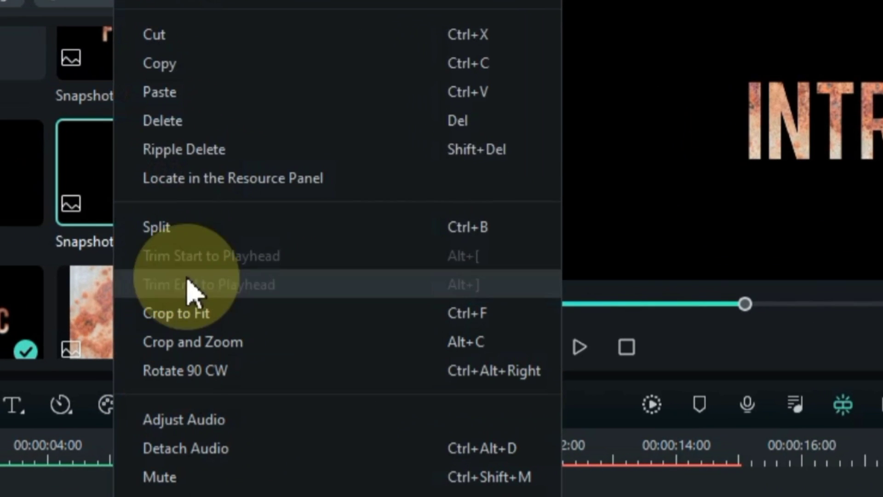
{"action": "left_click", "coordinate": [202, 67]}
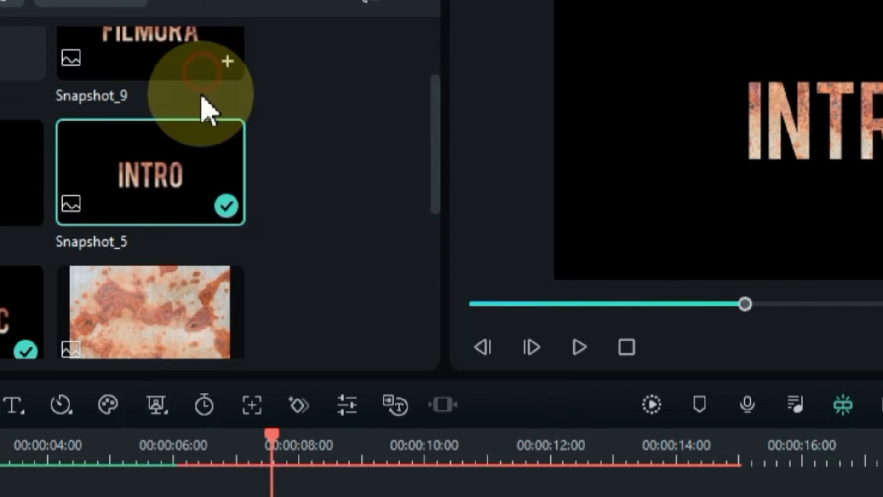
{"action": "left_click", "coordinate": [321, 382]}
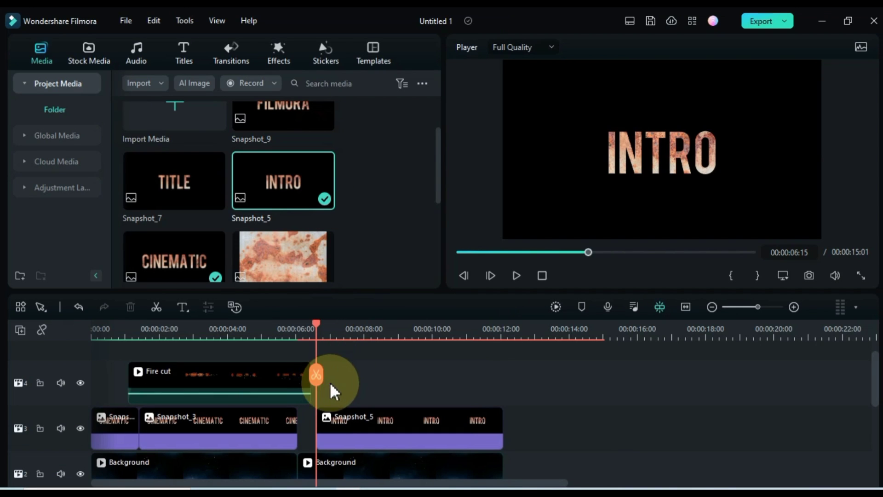
{"action": "left_click", "coordinate": [62, 364]}
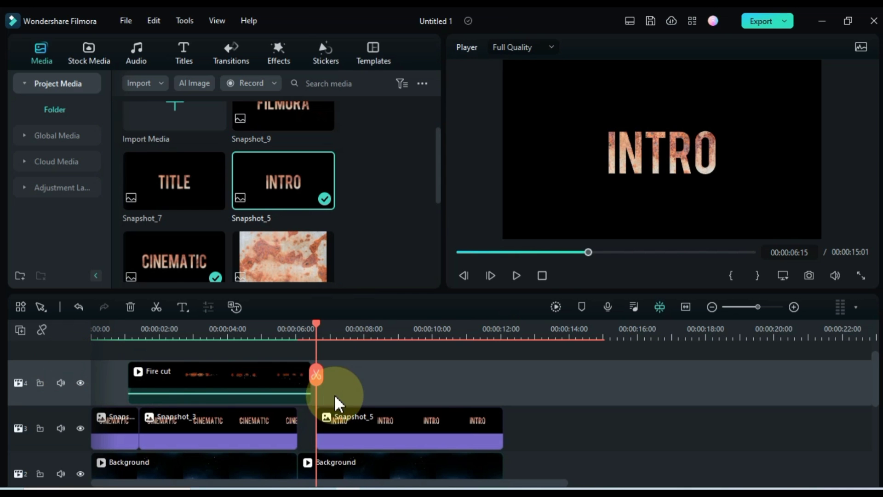
{"action": "right_click", "coordinate": [339, 404]}
{"action": "left_click", "coordinate": [365, 440]}
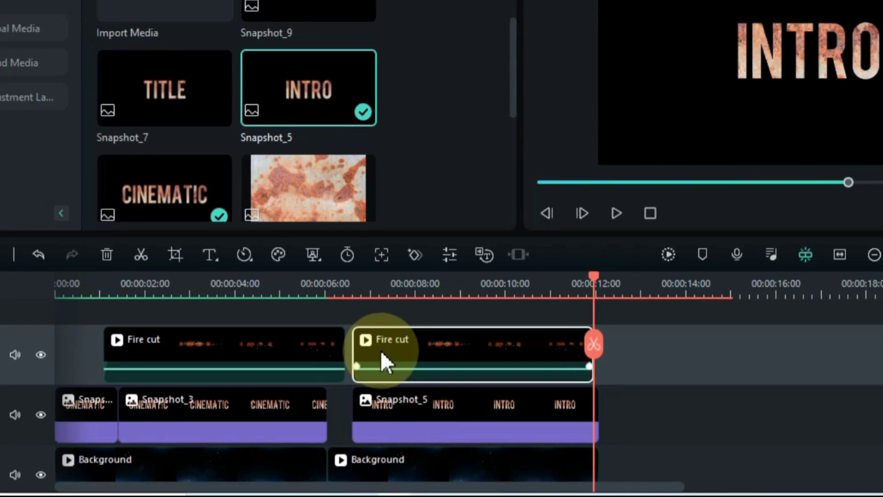
Play back the start of the second Fire cut over the INTRO title.
{"action": "left_click", "coordinate": [332, 285]}
{"action": "key", "text": "space"}
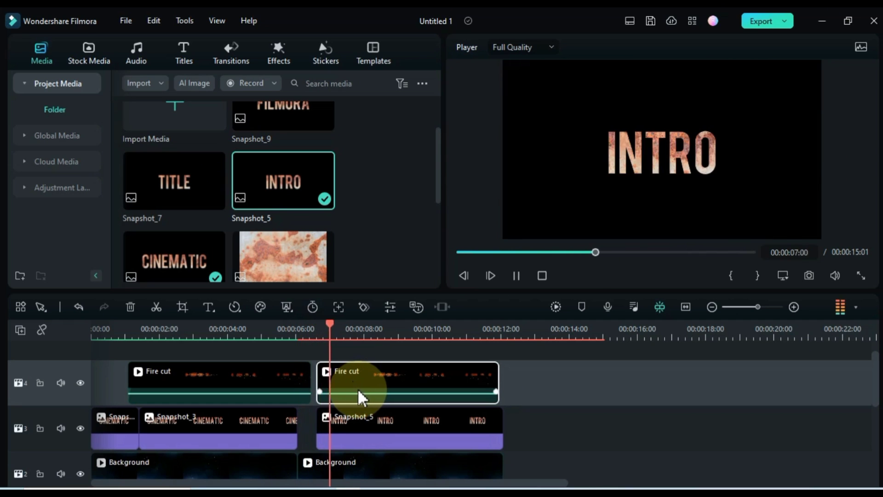
{"action": "key", "text": "space"}
Set the INTRO clip's blend mode to Screen.
{"action": "scroll", "coordinate": [382, 398], "scroll_direction": "down", "scroll_amount": 1}
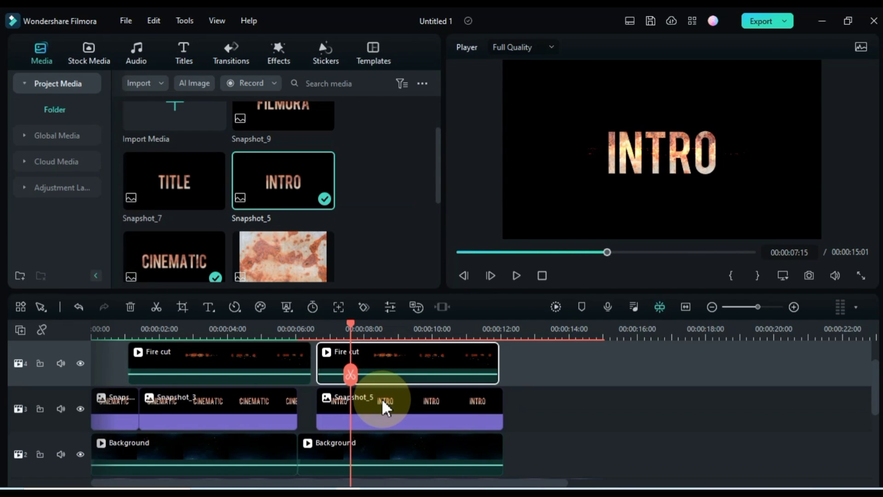
{"action": "double_click", "coordinate": [381, 398]}
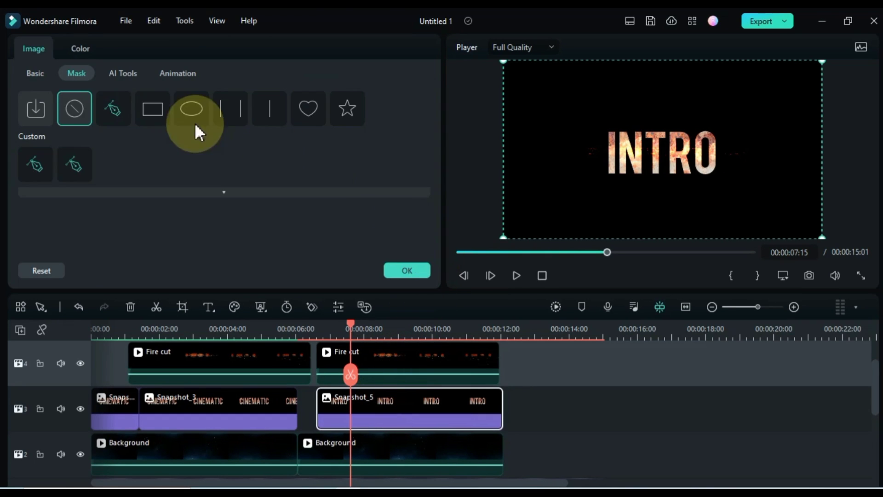
{"action": "left_click", "coordinate": [41, 79]}
{"action": "left_click_drag", "start_coordinate": [436, 100], "coordinate": [446, 145]}
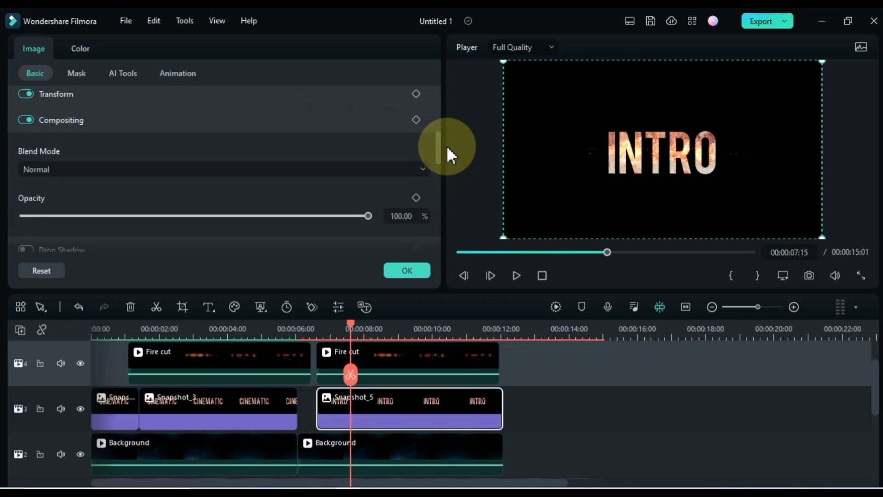
{"action": "left_click", "coordinate": [347, 168]}
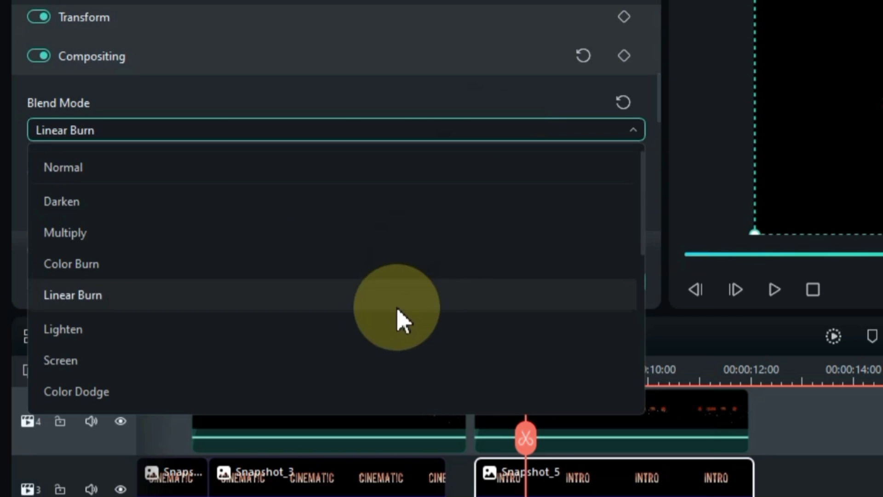
{"action": "left_click", "coordinate": [375, 370]}
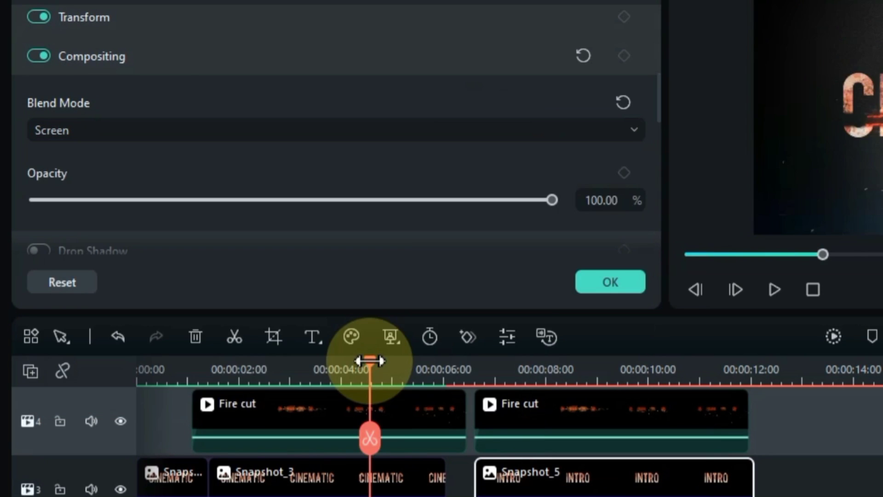
Play back the blended INTRO title with the fire cut over the background.
{"action": "left_click", "coordinate": [530, 369]}
{"action": "key", "text": "space"}
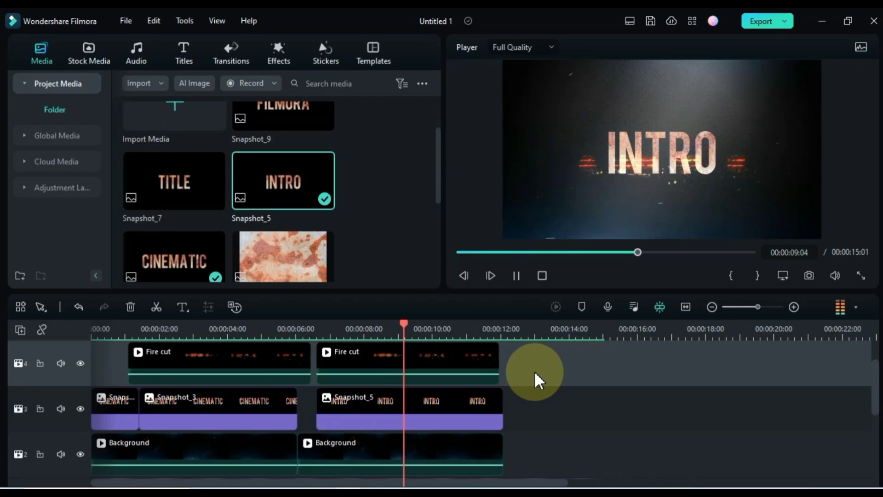
{"action": "key", "text": "space"}
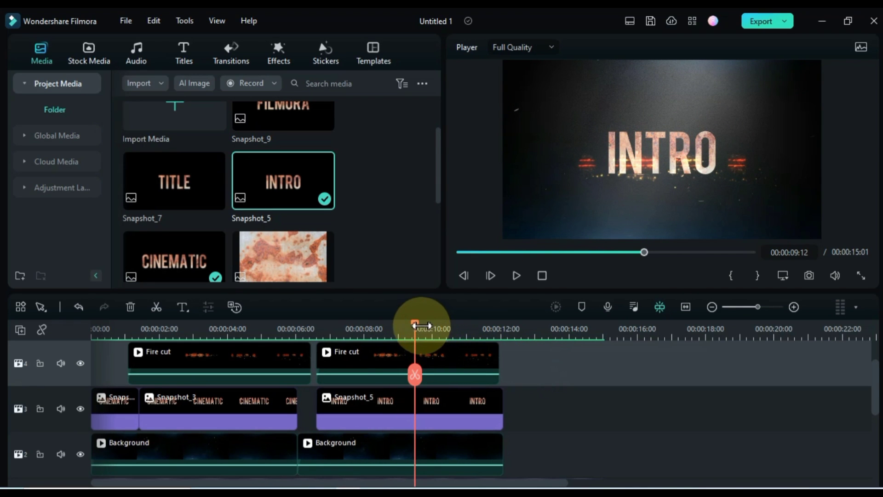
Split the INTRO clip on track 3 at 00:00:06:23 and open the second part's properties.
{"action": "left_click_drag", "start_coordinate": [415, 331], "coordinate": [328, 340]}
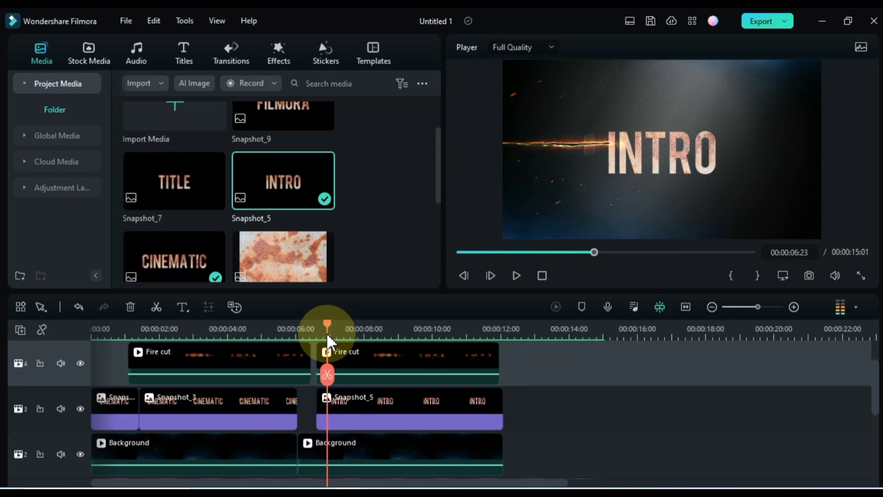
{"action": "left_click", "coordinate": [344, 414]}
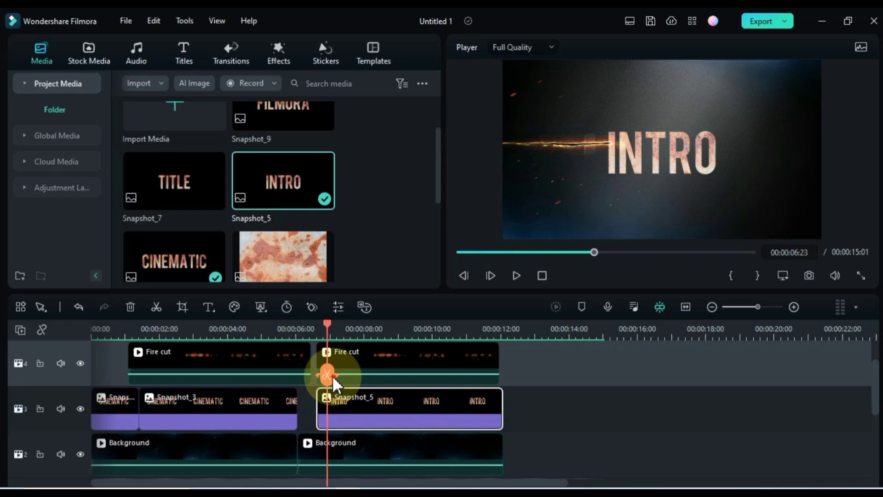
{"action": "double_click", "coordinate": [348, 404]}
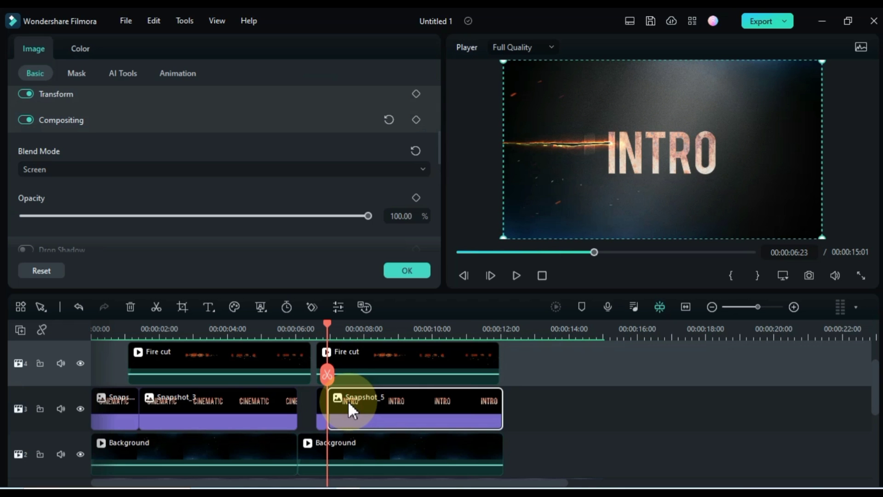
Save the CINEMATIC clip's animated rectangle mask as a custom mask named INTRO MASK.
{"action": "left_click", "coordinate": [235, 331]}
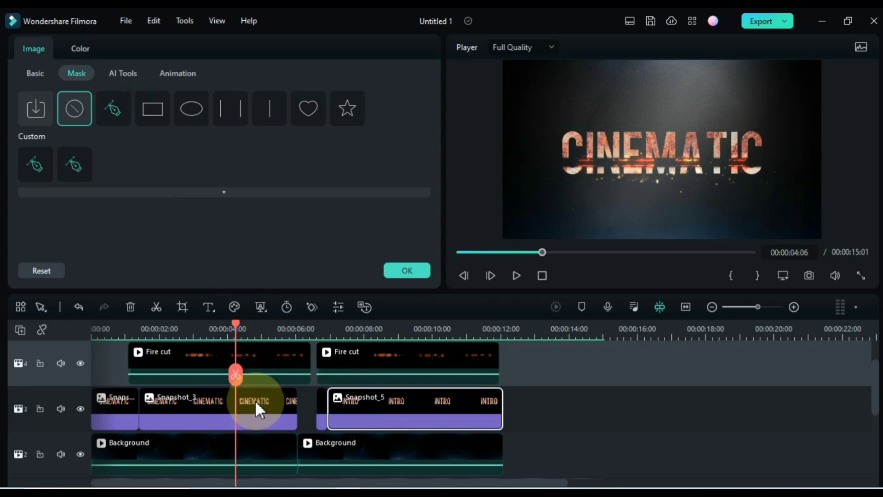
{"action": "left_click", "coordinate": [255, 399]}
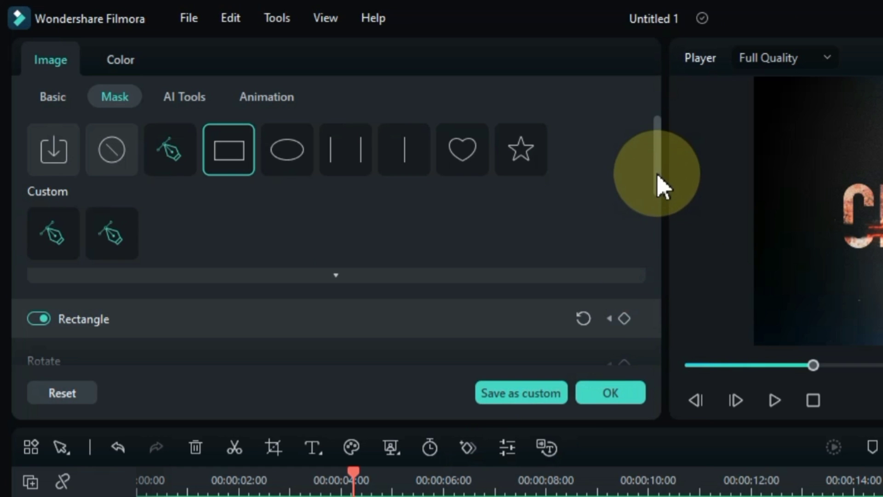
{"action": "left_click_drag", "start_coordinate": [447, 131], "coordinate": [448, 133]}
{"action": "left_click_drag", "start_coordinate": [659, 180], "coordinate": [660, 221]}
{"action": "left_click", "coordinate": [543, 393]}
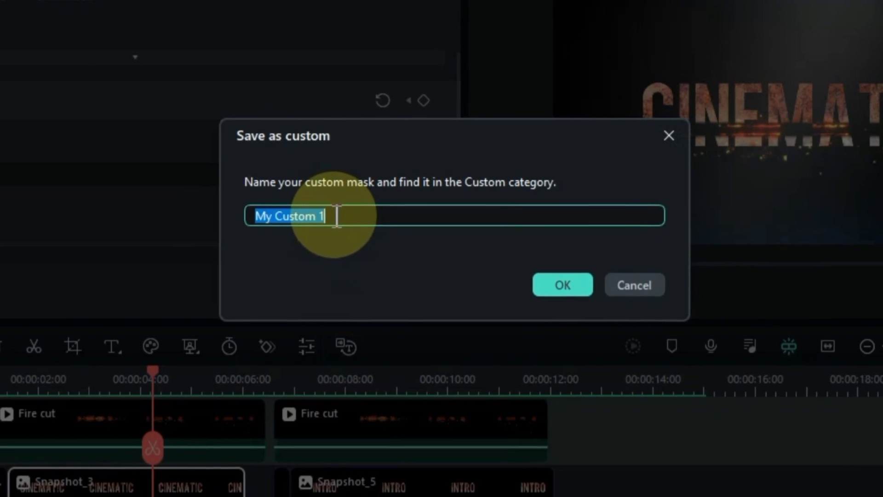
{"action": "left_click", "coordinate": [536, 317]}
{"action": "left_click_drag", "start_coordinate": [317, 206], "coordinate": [233, 203]}
{"action": "type", "text": "INTRO MASK"}
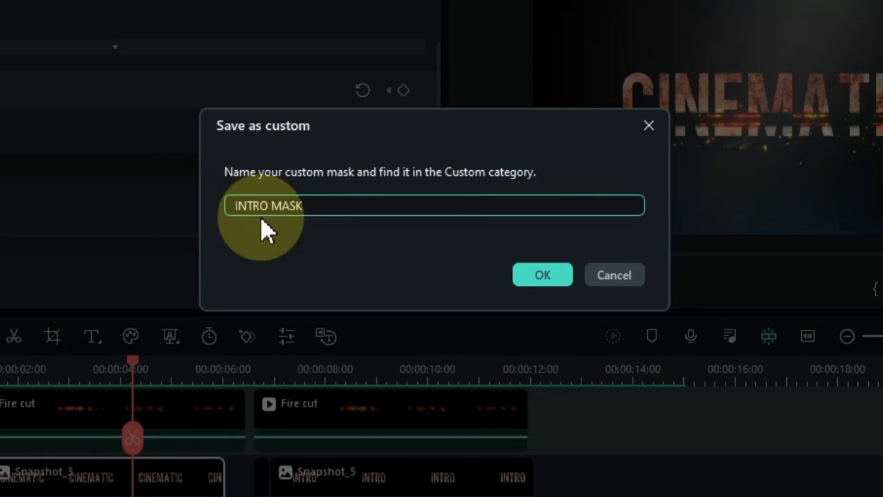
{"action": "left_click", "coordinate": [543, 275]}
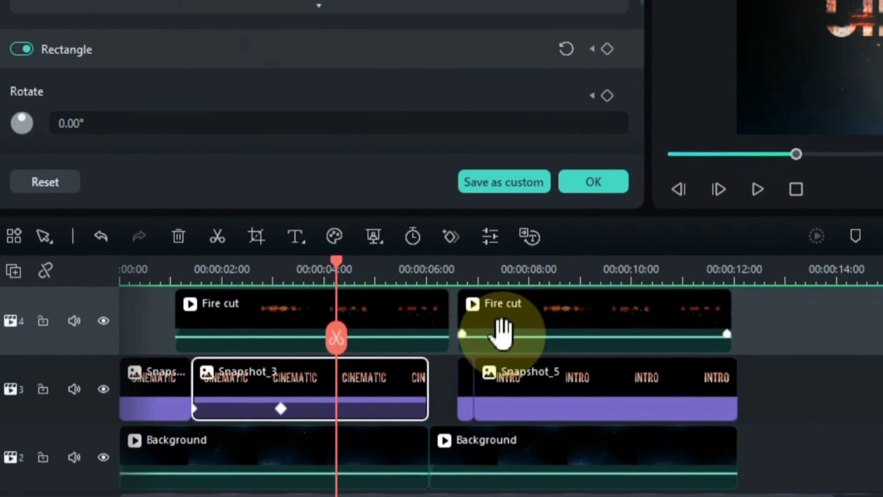
Apply the custom INTRO MASK to the second part of the INTRO clip and play back the slicing.
{"action": "left_click", "coordinate": [519, 394]}
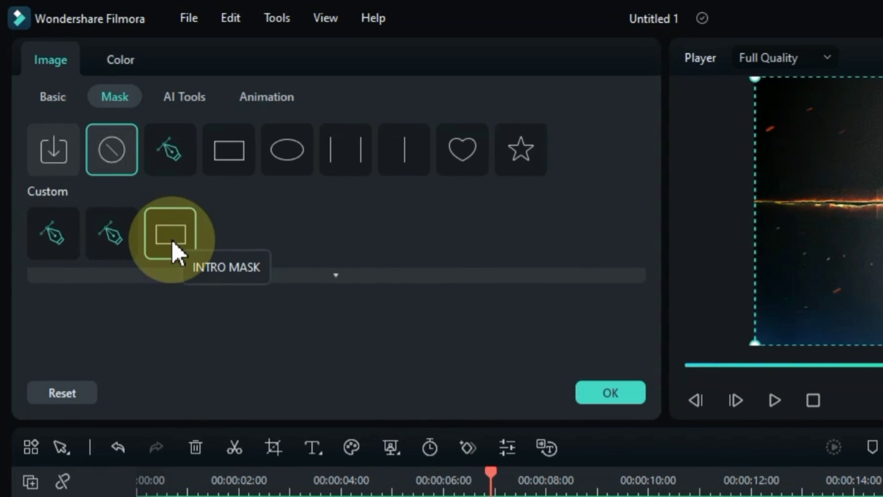
{"action": "left_click", "coordinate": [174, 248]}
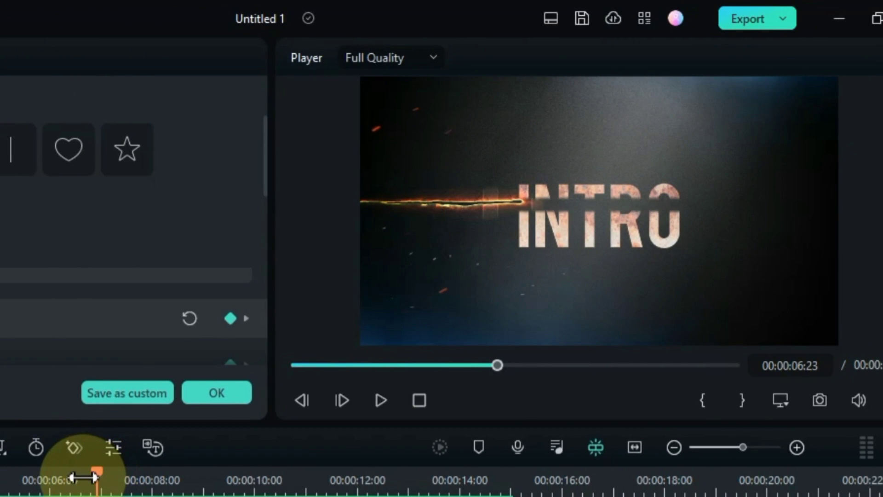
{"action": "left_click_drag", "start_coordinate": [82, 478], "coordinate": [70, 479]}
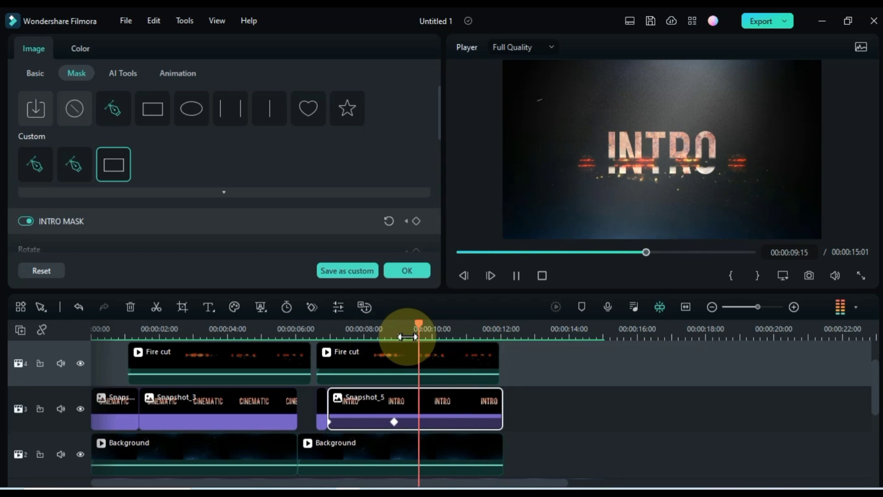
Fade out the INTRO clip with opacity keyframes of 100% at 00:00:10:22 and 0% at 00:00:11:06.
{"action": "mouse_move", "coordinate": [464, 329]}
{"action": "left_mouse_down"}
{"action": "mouse_move", "coordinate": [453, 332]}
{"action": "mouse_move", "coordinate": [460, 335]}
{"action": "left_mouse_up"}
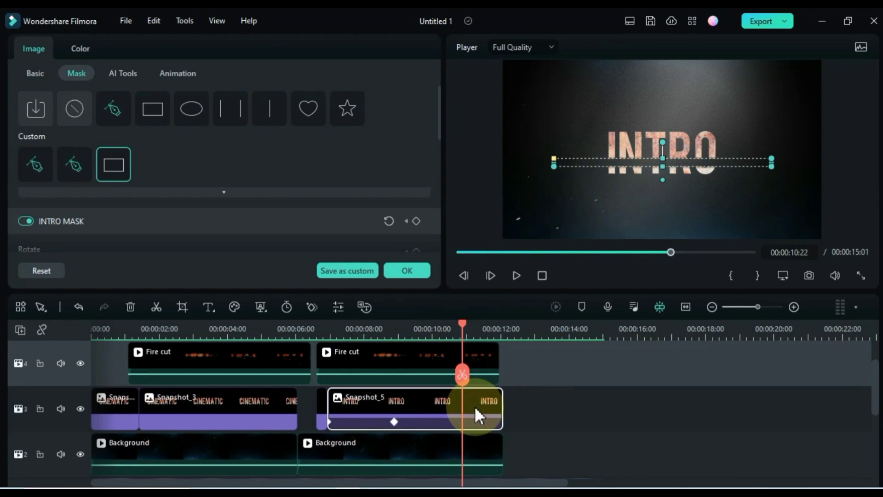
{"action": "left_click", "coordinate": [35, 73]}
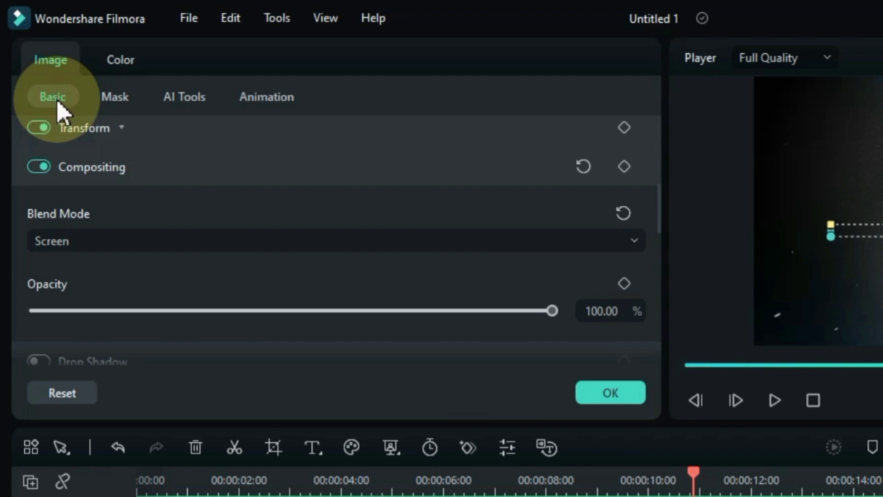
{"action": "left_click", "coordinate": [415, 198]}
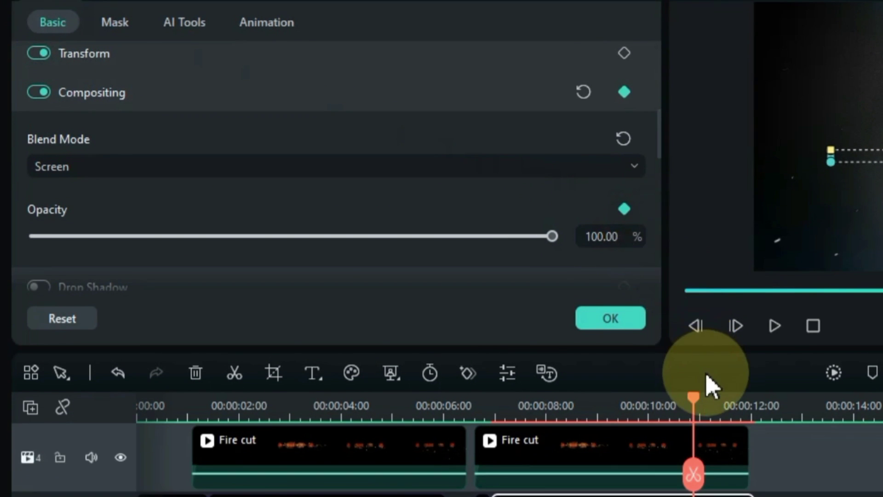
{"action": "left_click_drag", "start_coordinate": [700, 483], "coordinate": [713, 488]}
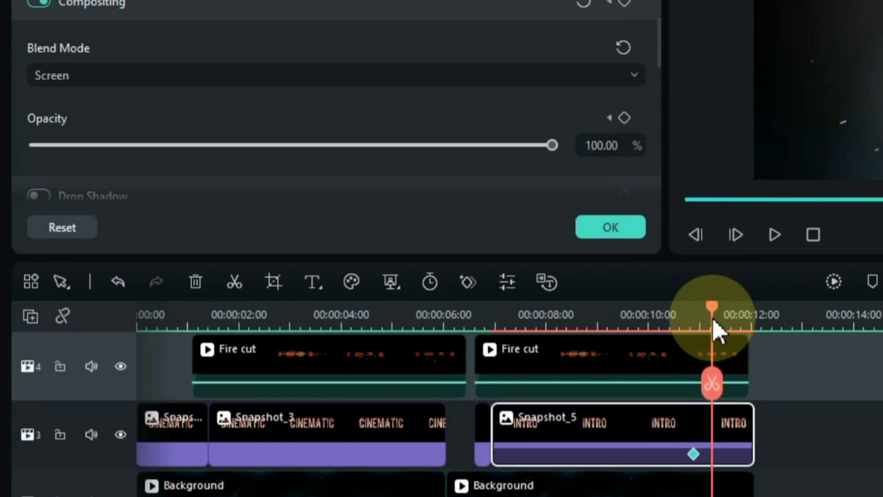
{"action": "left_click_drag", "start_coordinate": [289, 145], "coordinate": [20, 148]}
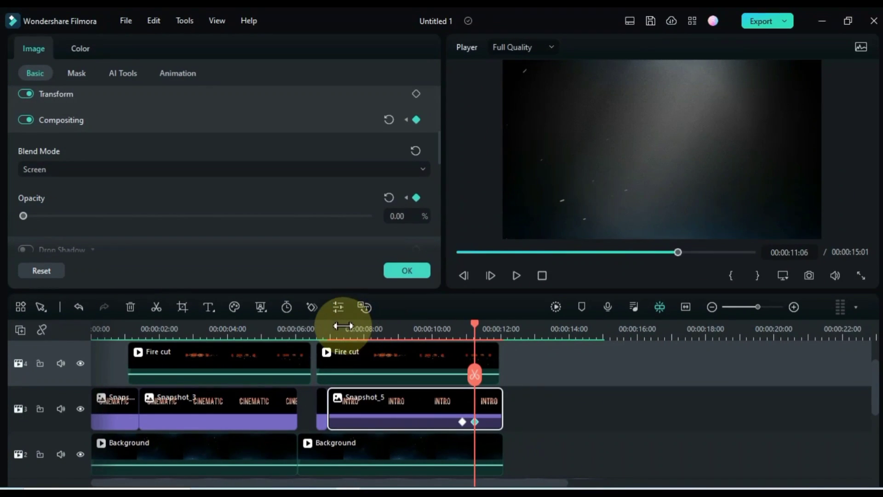
Play back the INTRO section from about 00:00:06:00 through its fade-out.
{"action": "left_click", "coordinate": [476, 322]}
{"action": "left_click_drag", "start_coordinate": [319, 323], "coordinate": [296, 323]}
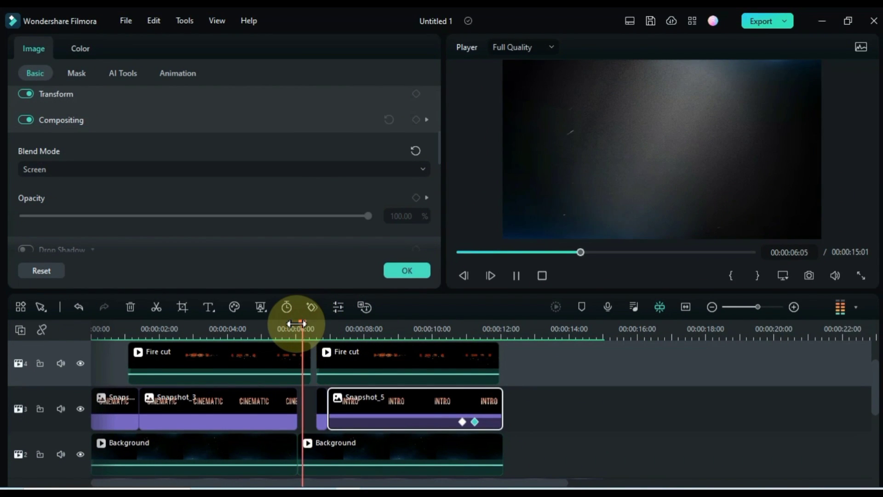
{"action": "key", "text": "space"}
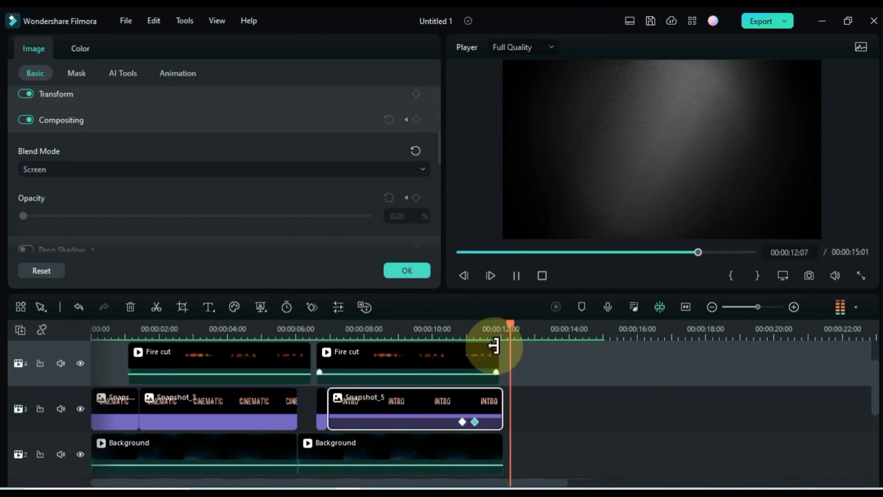
Mark the span of the Fire cut, title and Background video clips as the clip range and mute the audio track.
{"action": "left_click", "coordinate": [622, 386]}
{"action": "left_click_drag", "start_coordinate": [605, 329], "coordinate": [92, 330]}
{"action": "scroll", "coordinate": [529, 443], "scroll_direction": "up", "scroll_amount": 2}
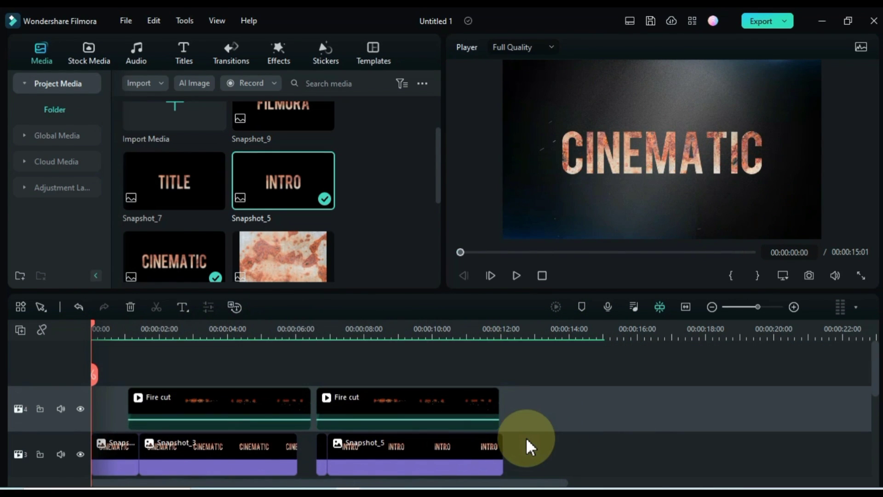
{"action": "left_click_drag", "start_coordinate": [528, 387], "coordinate": [203, 373]}
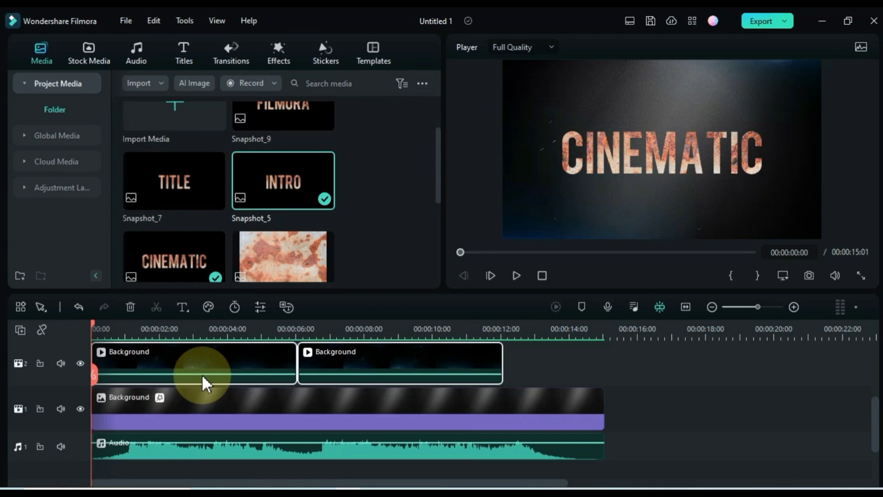
{"action": "scroll", "coordinate": [203, 375], "scroll_direction": "up", "scroll_amount": 4}
{"action": "right_click", "coordinate": [203, 379]}
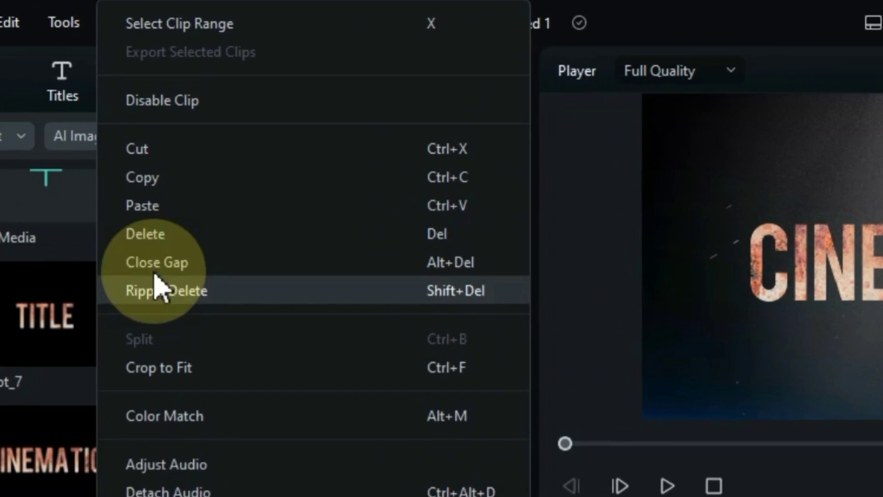
{"action": "left_click", "coordinate": [217, 23]}
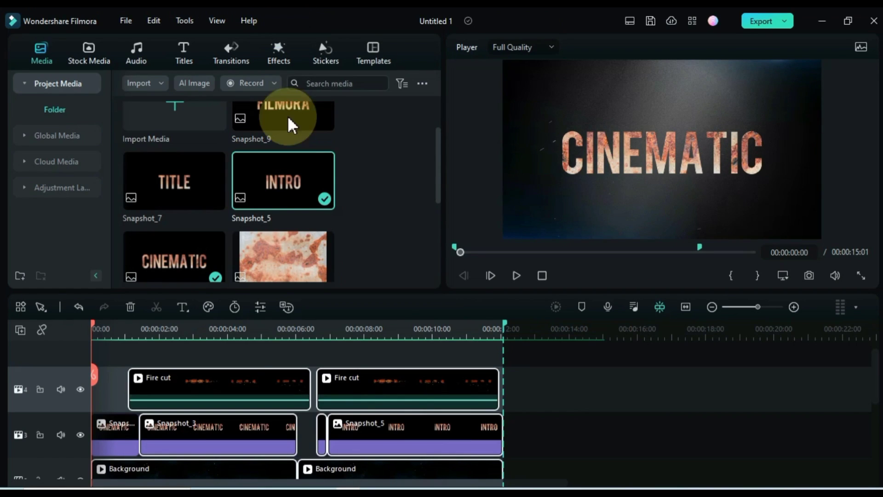
{"action": "scroll", "coordinate": [207, 382], "scroll_direction": "down", "scroll_amount": 3}
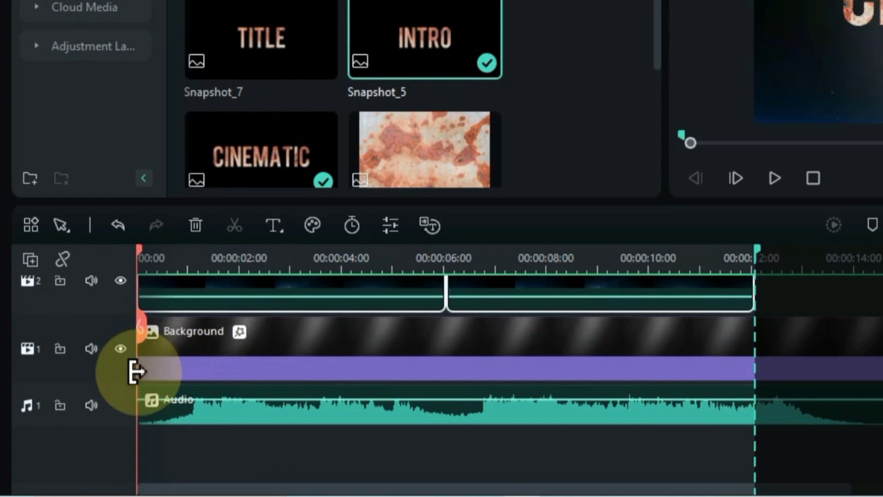
{"action": "left_click", "coordinate": [90, 411]}
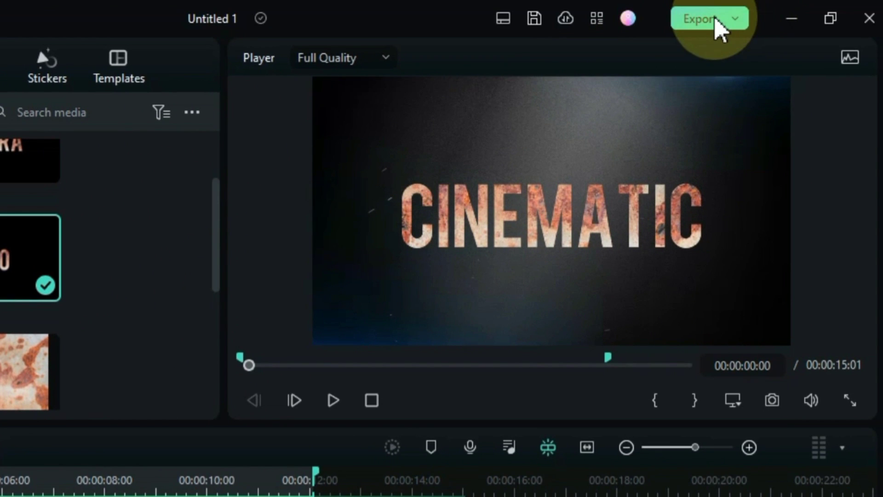
Export the marked range as Untitled 1 in MP4 at 1920x1080 and 25 fps, and check the file in its output folder.
{"action": "left_click", "coordinate": [708, 19]}
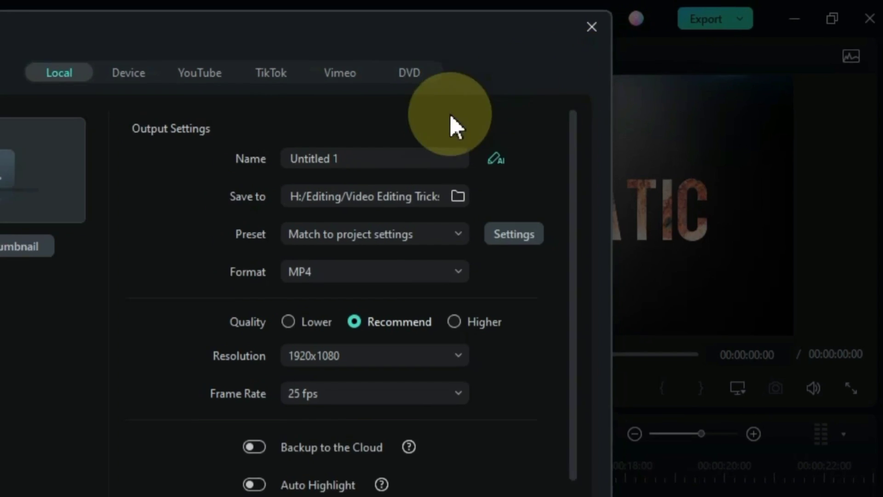
{"action": "left_click_drag", "start_coordinate": [444, 137], "coordinate": [493, 127]}
{"action": "left_click", "coordinate": [526, 124]}
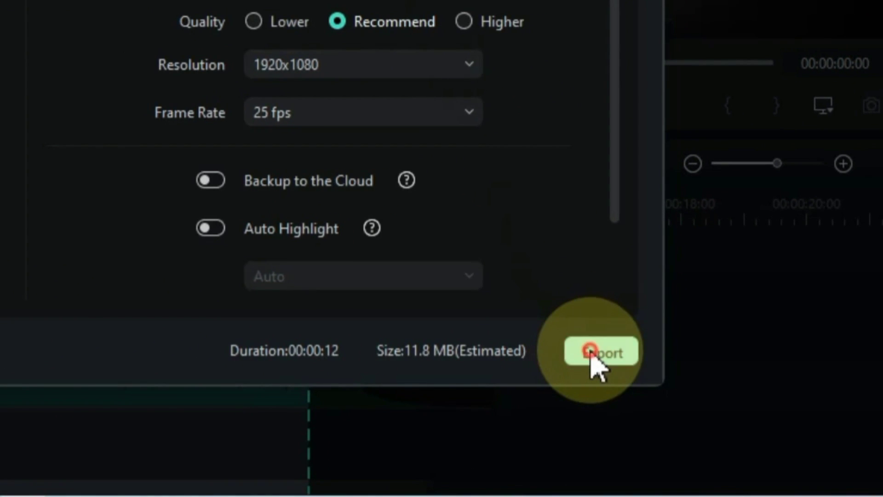
{"action": "left_click", "coordinate": [591, 353]}
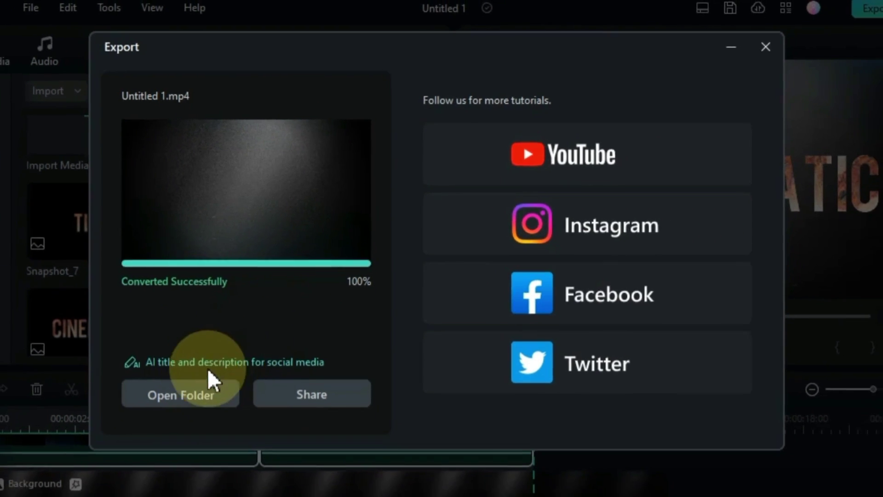
{"action": "left_click", "coordinate": [180, 411]}
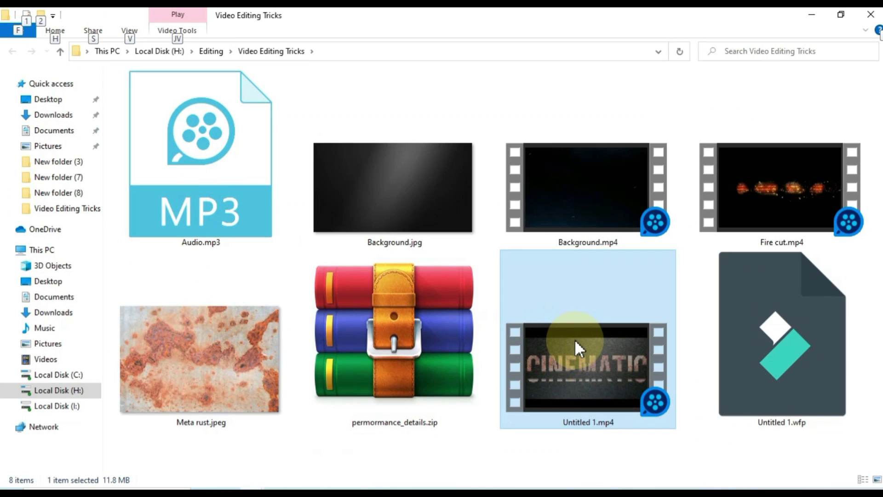
{"action": "left_click", "coordinate": [342, 486]}
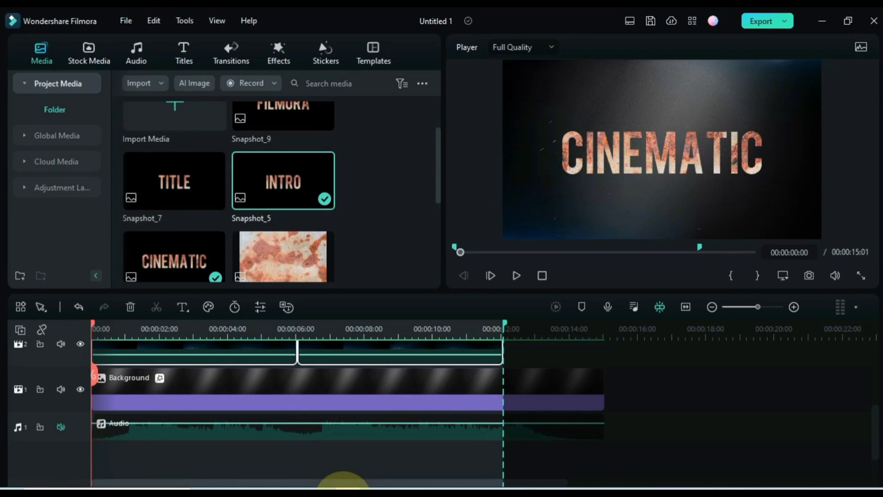
Cancel the selected range and delete all clips from the video tracks, keeping only the audio clip.
{"action": "right_click", "coordinate": [400, 394]}
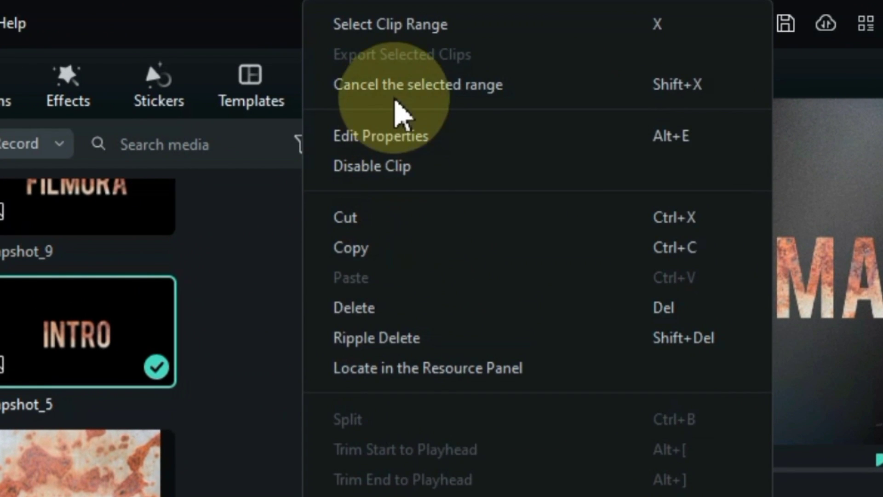
{"action": "left_click", "coordinate": [418, 74]}
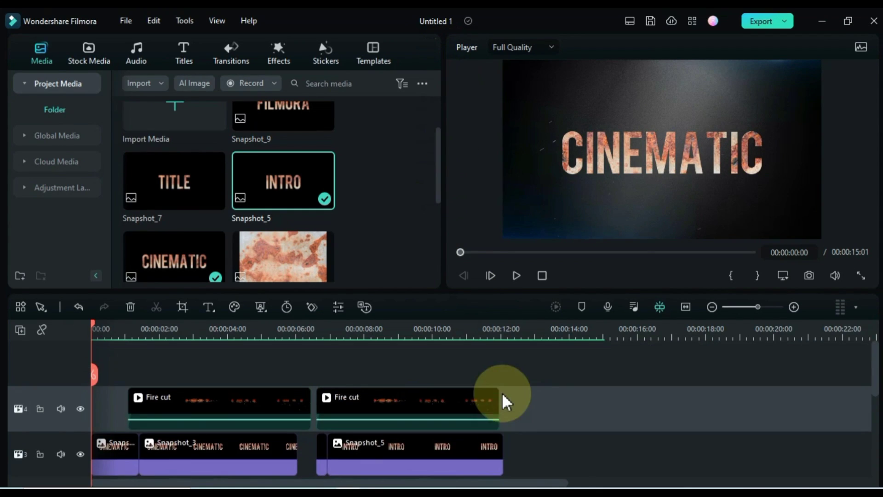
{"action": "left_click_drag", "start_coordinate": [527, 373], "coordinate": [115, 444]}
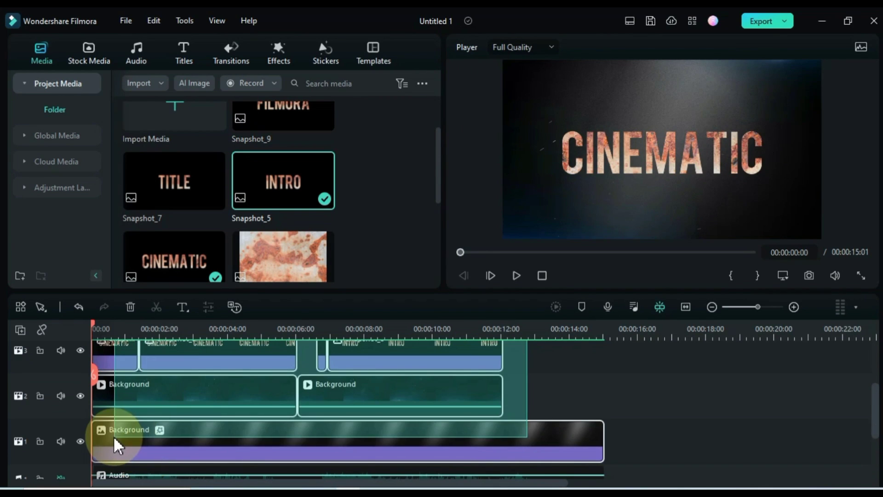
{"action": "key", "text": "Delete"}
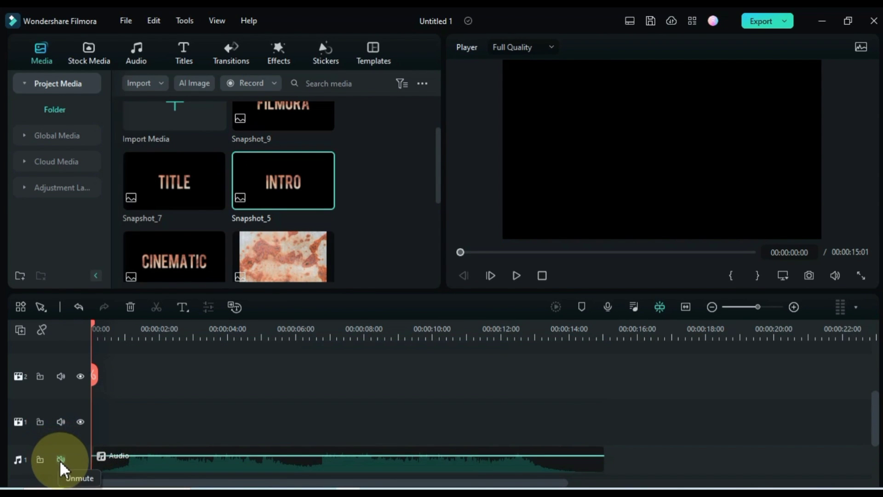
Unmute the audio track and import the rendered Untitled 1.mp4 into the project media.
{"action": "left_click", "coordinate": [60, 461]}
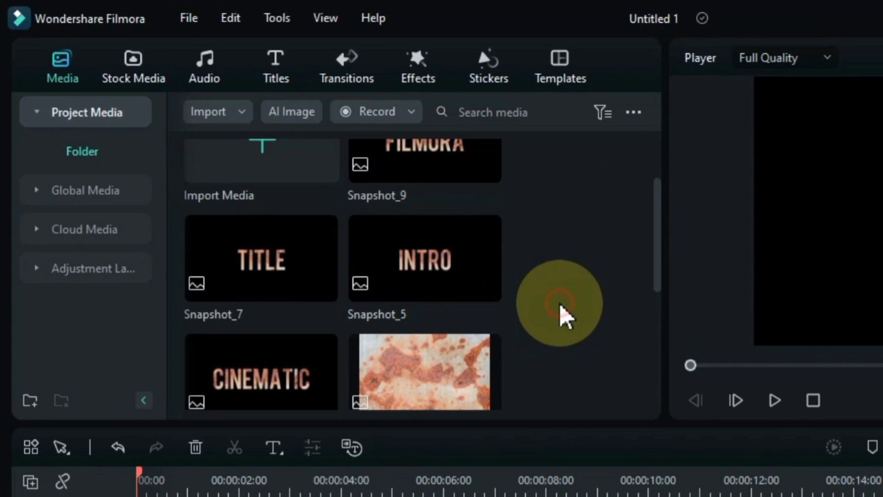
{"action": "double_click", "coordinate": [373, 213]}
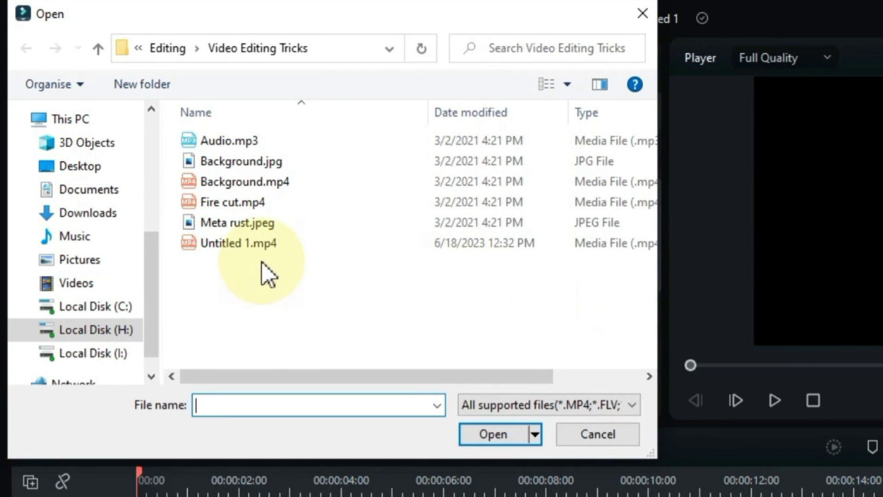
{"action": "left_click", "coordinate": [217, 245]}
{"action": "left_click", "coordinate": [493, 435]}
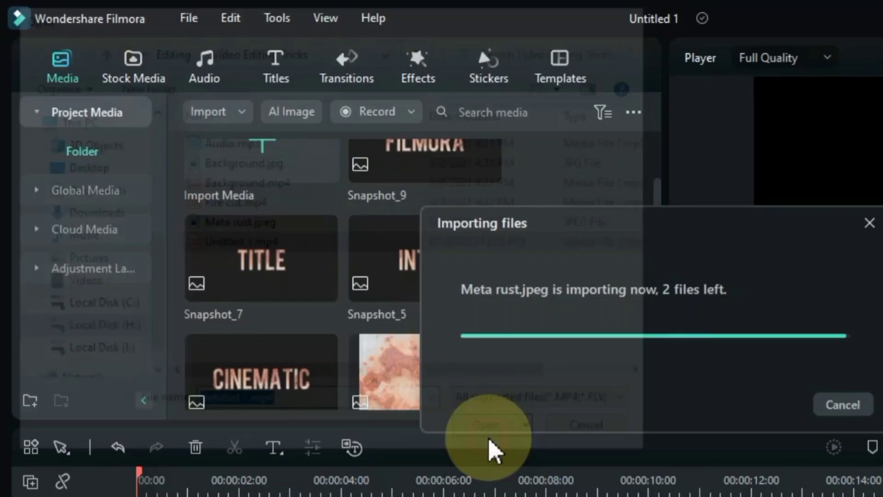
{"action": "scroll", "coordinate": [524, 290], "scroll_direction": "up", "scroll_amount": 2}
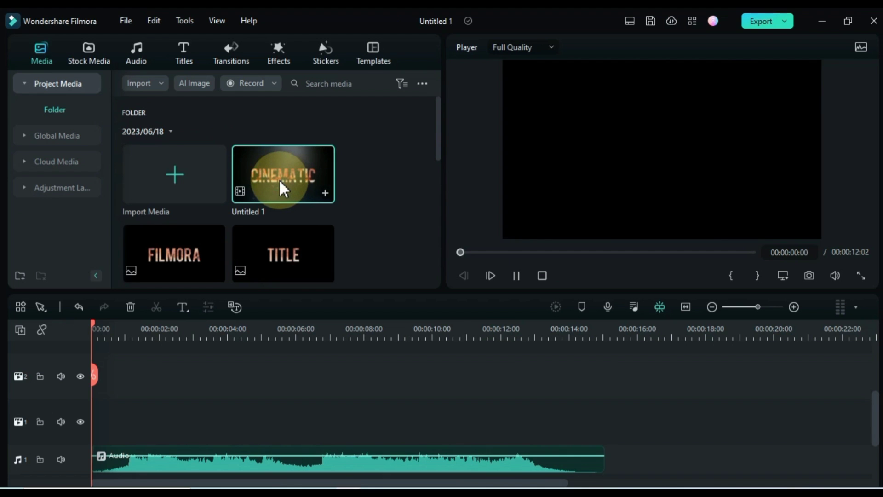
Preview the imported Untitled 1 clip and place it at the start of video track 1, above the music.
{"action": "double_click", "coordinate": [425, 260]}
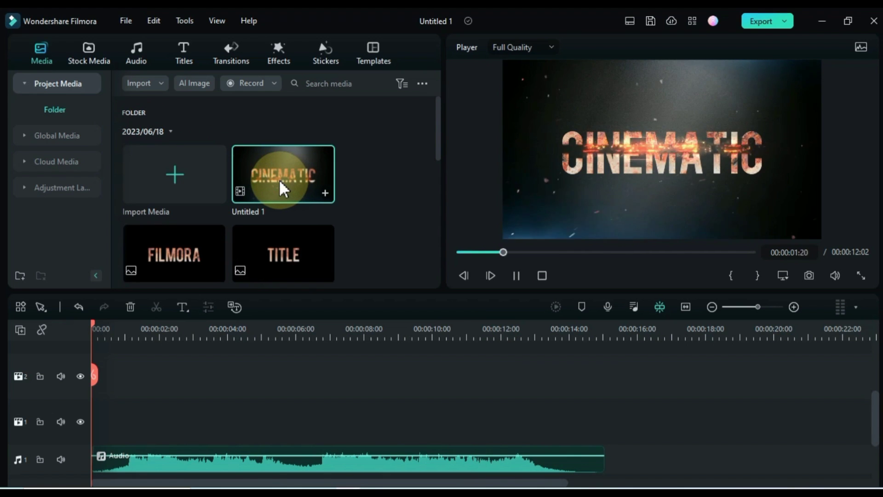
{"action": "left_click_drag", "start_coordinate": [280, 184], "coordinate": [94, 429]}
{"action": "key", "text": "space"}
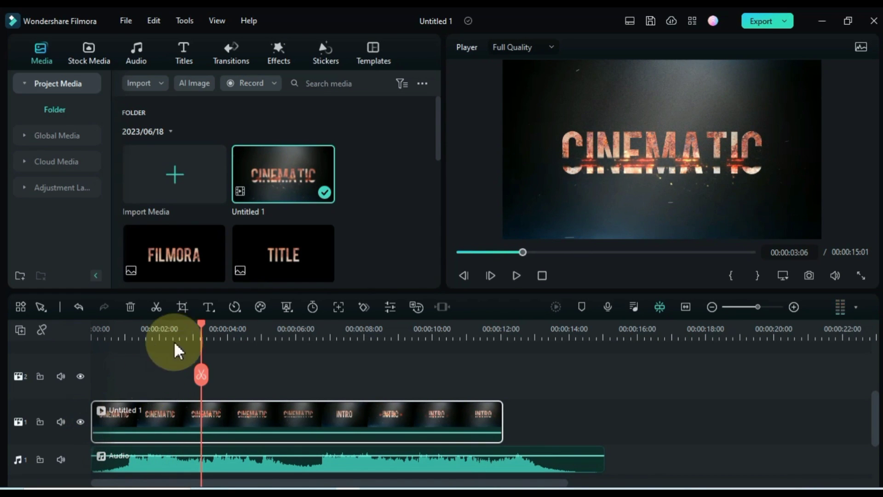
Add Transform keyframes to the Untitled 1 clip at 00:00:00:00 and 00:00:06:00.
{"action": "left_click_drag", "start_coordinate": [203, 331], "coordinate": [88, 339]}
{"action": "left_click", "coordinate": [123, 411]}
{"action": "double_click", "coordinate": [136, 406]}
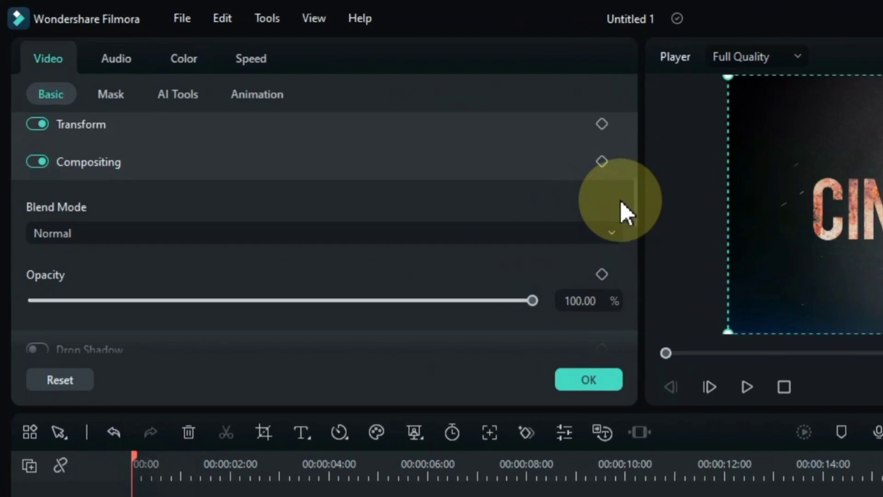
{"action": "left_click", "coordinate": [630, 131]}
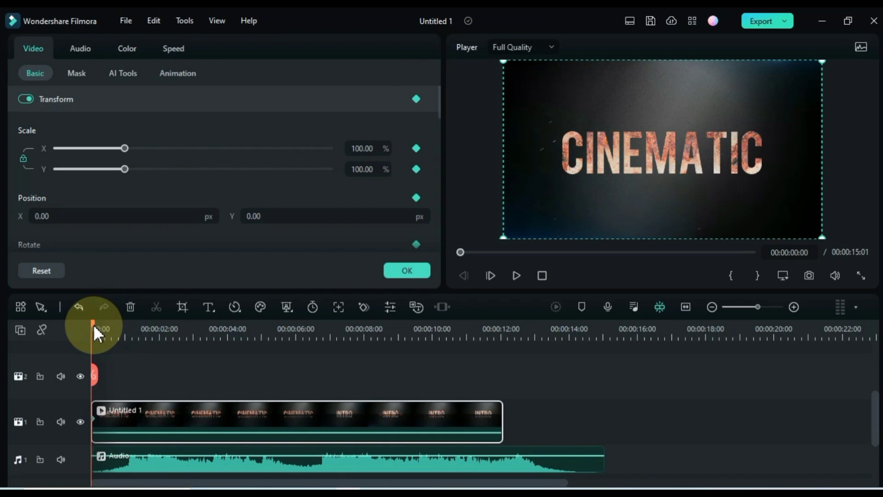
{"action": "left_click_drag", "start_coordinate": [93, 326], "coordinate": [296, 324]}
{"action": "left_click", "coordinate": [416, 98]}
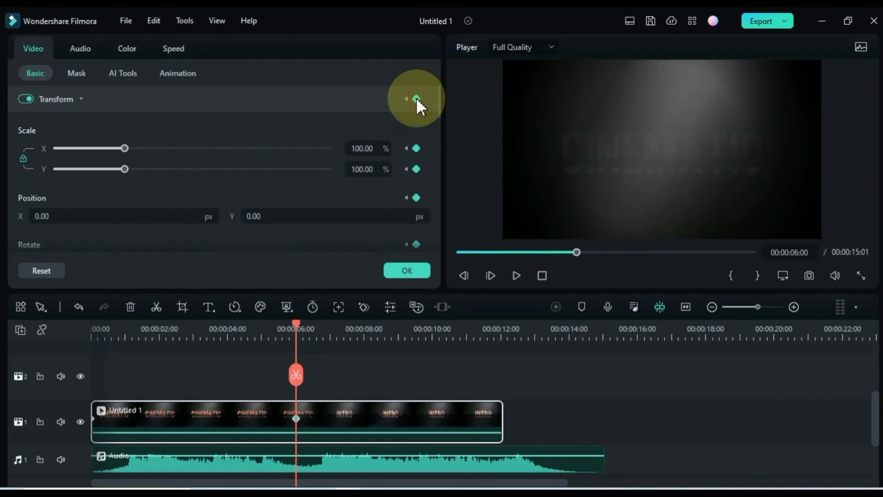
Set the clip's scale to 130% at 00:00:02:21 and play back the CINEMATIC zoom from the start.
{"action": "left_click_drag", "start_coordinate": [295, 331], "coordinate": [188, 351]}
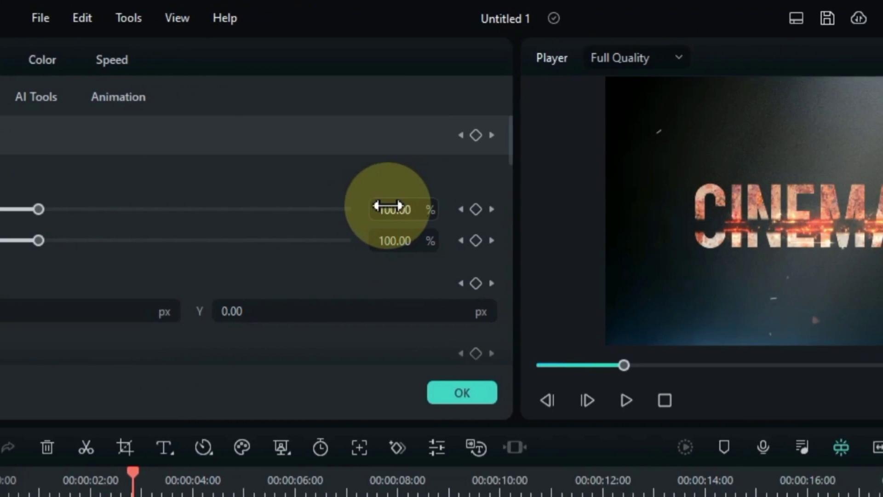
{"action": "mouse_move", "coordinate": [388, 205]}
{"action": "left_mouse_down"}
{"action": "mouse_move", "coordinate": [396, 206]}
{"action": "mouse_move", "coordinate": [387, 206]}
{"action": "left_mouse_up"}
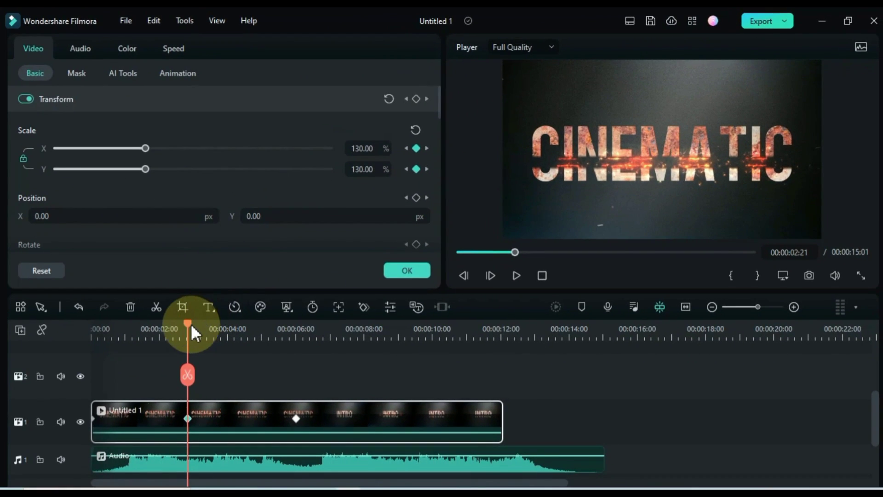
{"action": "left_click_drag", "start_coordinate": [191, 326], "coordinate": [151, 334]}
{"action": "left_click_drag", "start_coordinate": [105, 341], "coordinate": [84, 342]}
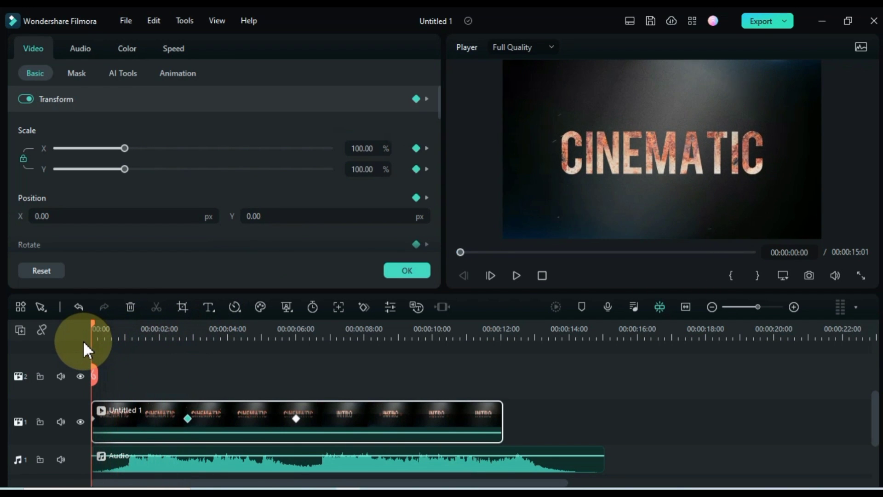
{"action": "key", "text": "space"}
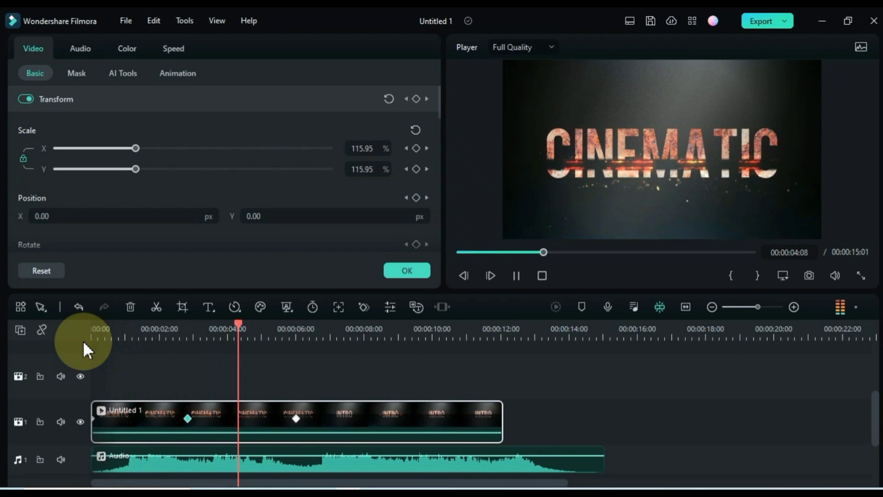
{"action": "key", "text": "space"}
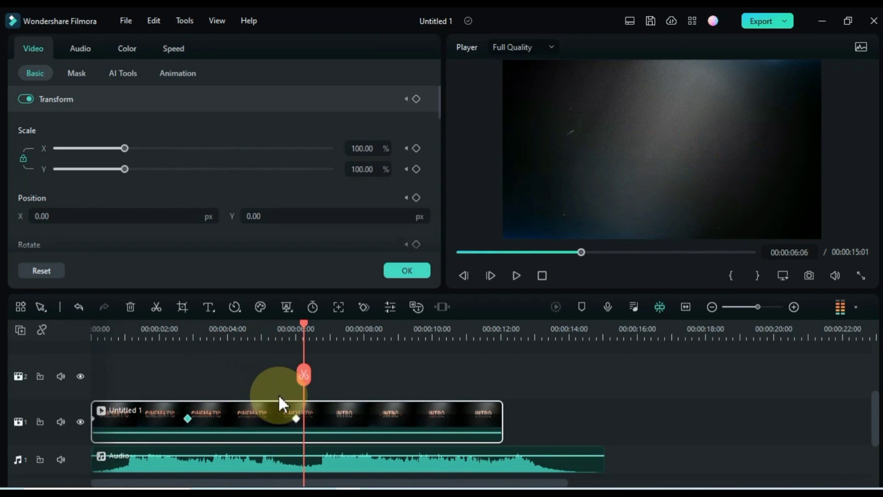
Add Transform keyframes for the INTRO title at 00:00:06:15 and 00:00:11:05.
{"action": "mouse_move", "coordinate": [303, 327]}
{"action": "left_mouse_down"}
{"action": "mouse_move", "coordinate": [330, 330]}
{"action": "mouse_move", "coordinate": [308, 339]}
{"action": "mouse_move", "coordinate": [316, 338]}
{"action": "left_mouse_up"}
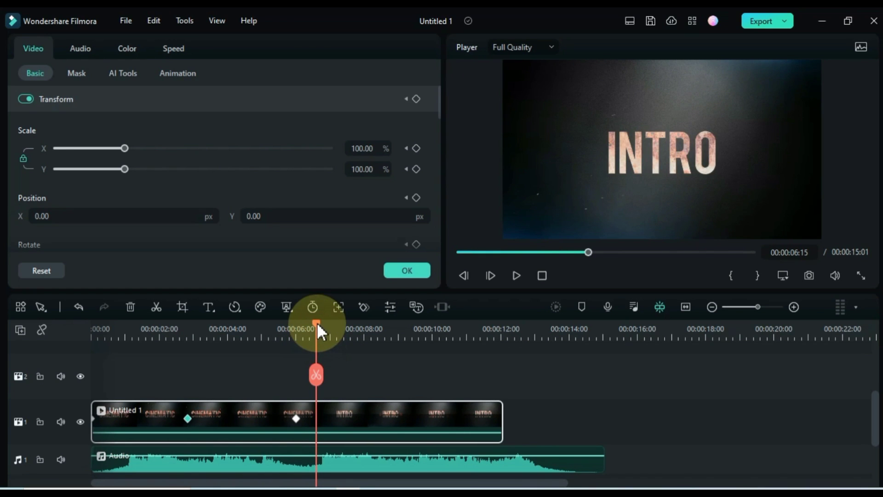
{"action": "left_click", "coordinate": [416, 99]}
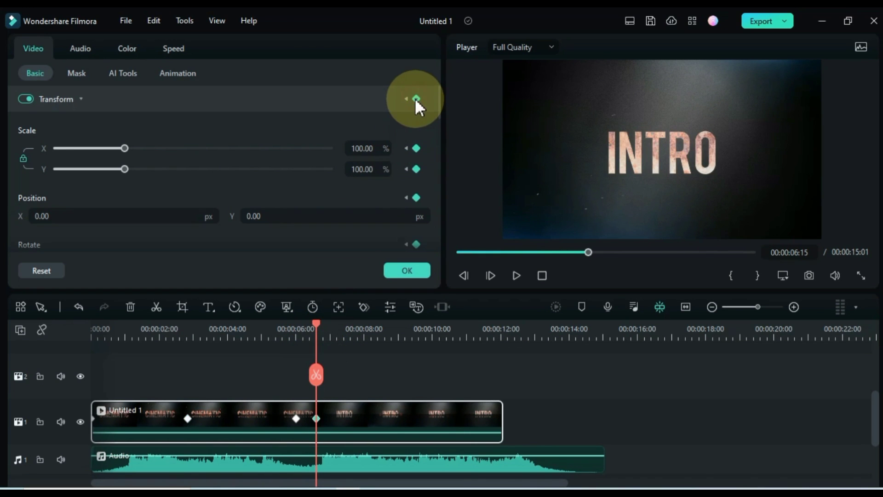
{"action": "left_click_drag", "start_coordinate": [316, 326], "coordinate": [474, 330]}
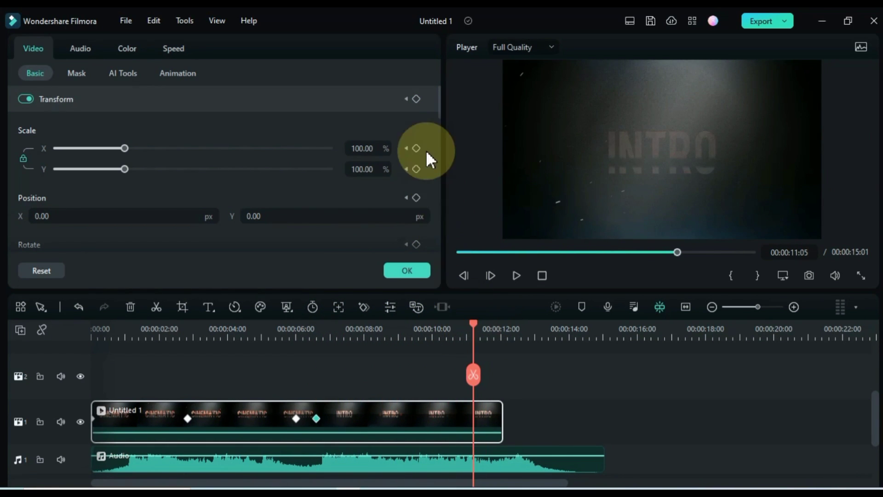
{"action": "left_click", "coordinate": [417, 99]}
Set the clip's scale to 130% at 00:00:08:19, midway through the INTRO title.
{"action": "left_click_drag", "start_coordinate": [476, 326], "coordinate": [389, 359]}
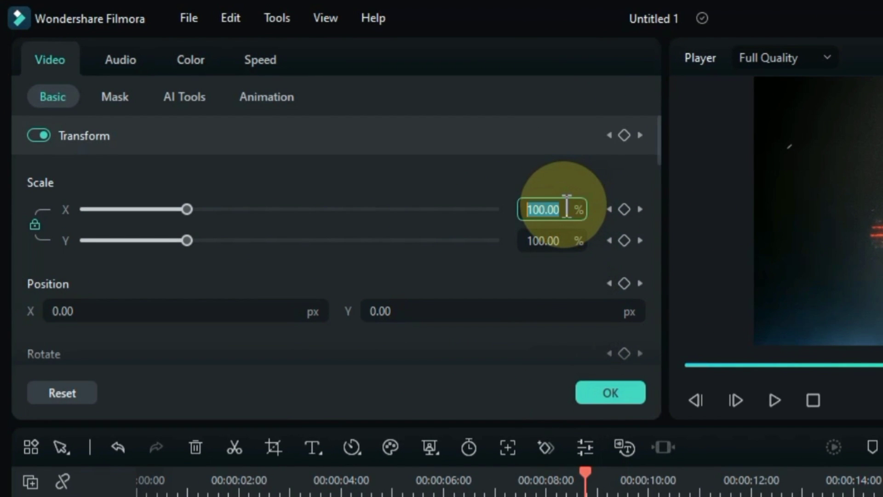
{"action": "left_click", "coordinate": [567, 208]}
{"action": "type", "text": "130"}
{"action": "key", "text": "Return"}
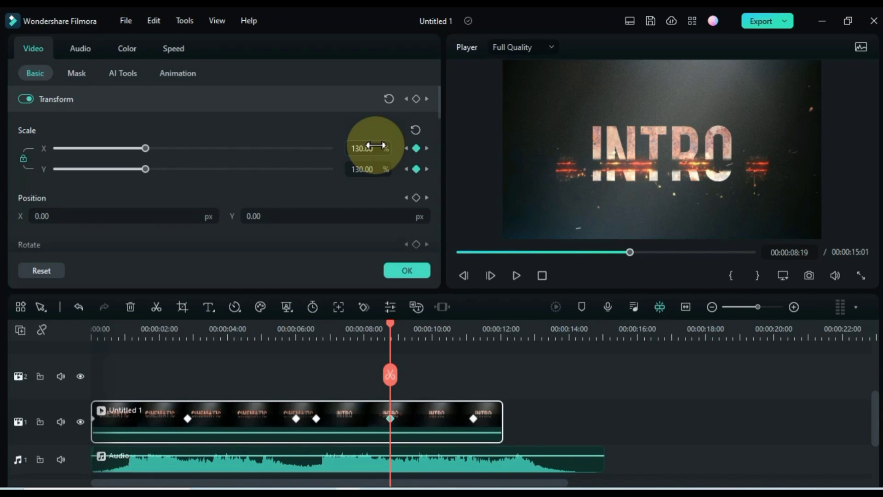
Play the music from the start and split the Untitled 1 clip at the first beat, about 1 second in.
{"action": "left_click_drag", "start_coordinate": [386, 330], "coordinate": [82, 386]}
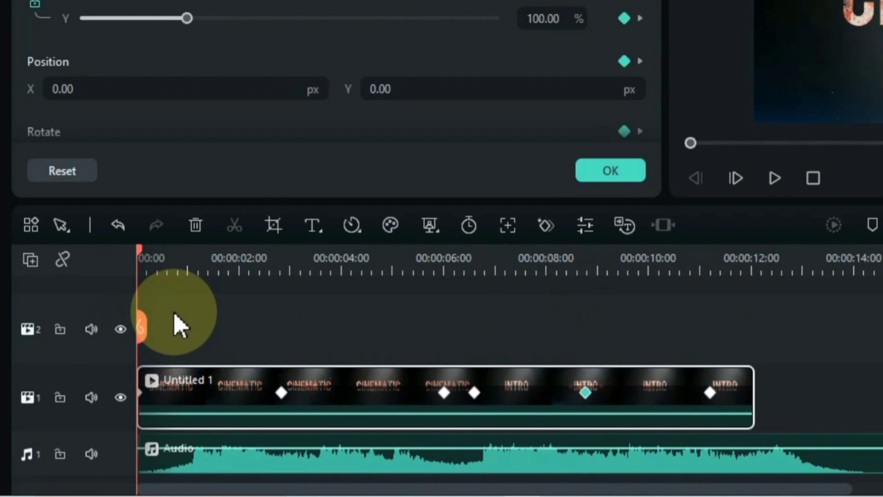
{"action": "key", "text": "space"}
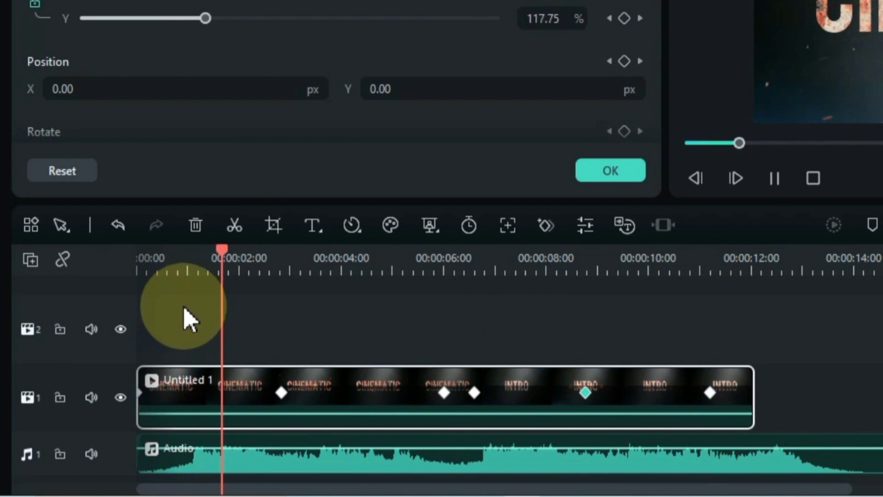
{"action": "key", "text": "space"}
{"action": "mouse_move", "coordinate": [193, 262]}
{"action": "left_mouse_down"}
{"action": "mouse_move", "coordinate": [217, 260]}
{"action": "mouse_move", "coordinate": [194, 260]}
{"action": "left_mouse_up"}
{"action": "left_click", "coordinate": [202, 380]}
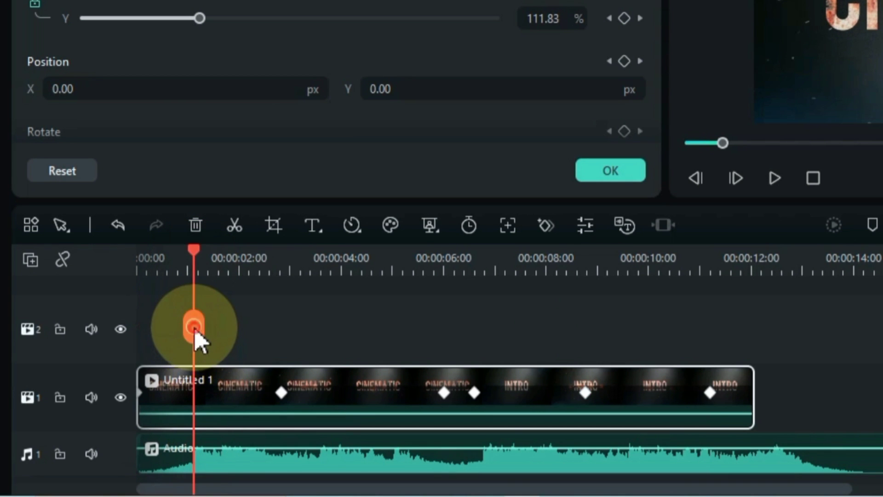
{"action": "key", "text": "ctrl+b"}
Find the next two beats and split the Untitled 1 clip at about 1.7 seconds and at 00:00:02:03.
{"action": "key", "text": "space"}
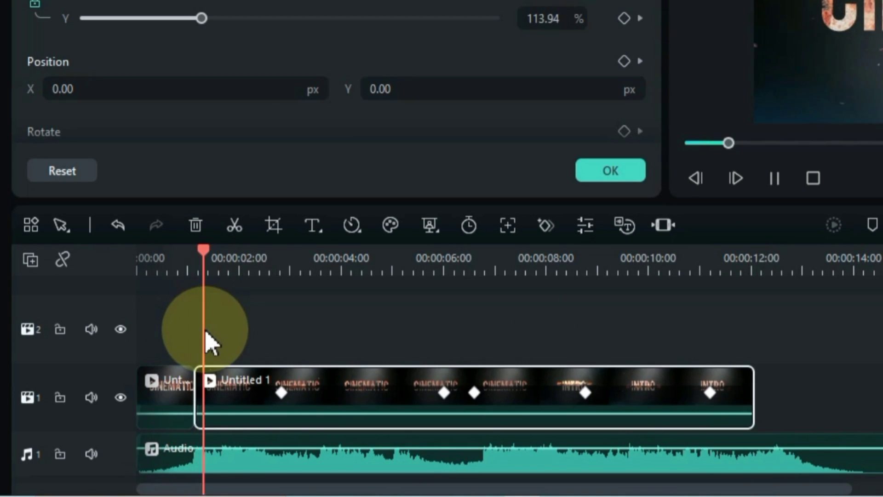
{"action": "left_click", "coordinate": [219, 263]}
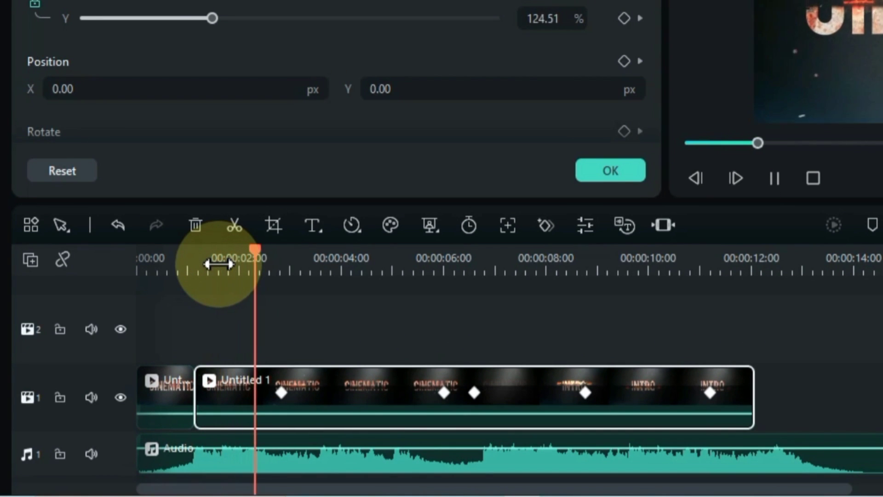
{"action": "left_click", "coordinate": [216, 260]}
{"action": "key", "text": "space"}
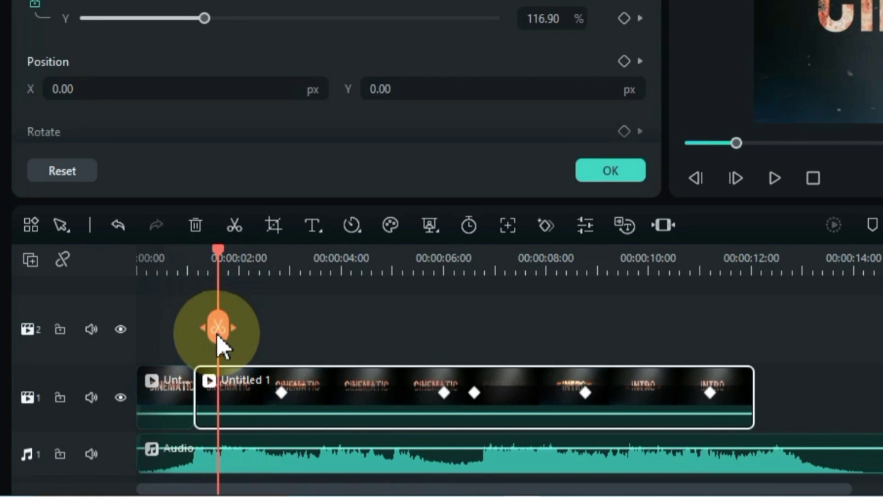
{"action": "left_click", "coordinate": [226, 261]}
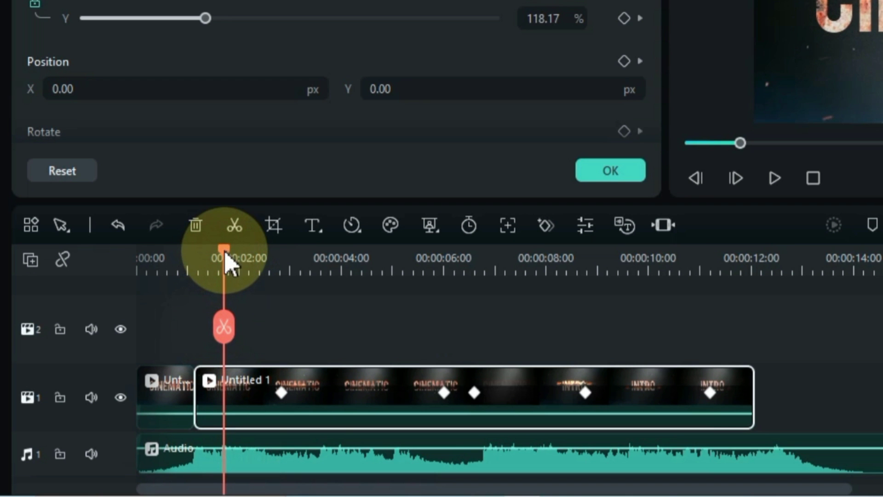
{"action": "left_click", "coordinate": [226, 336]}
{"action": "key", "text": "space"}
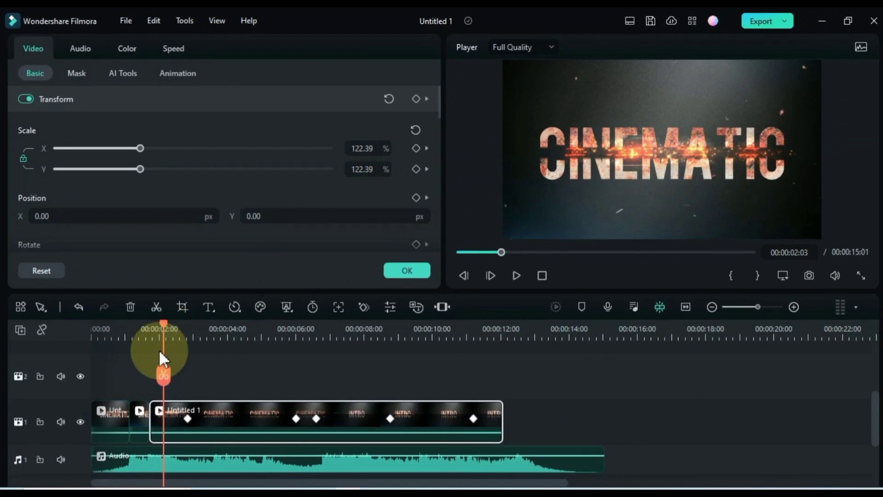
{"action": "left_click", "coordinate": [175, 368]}
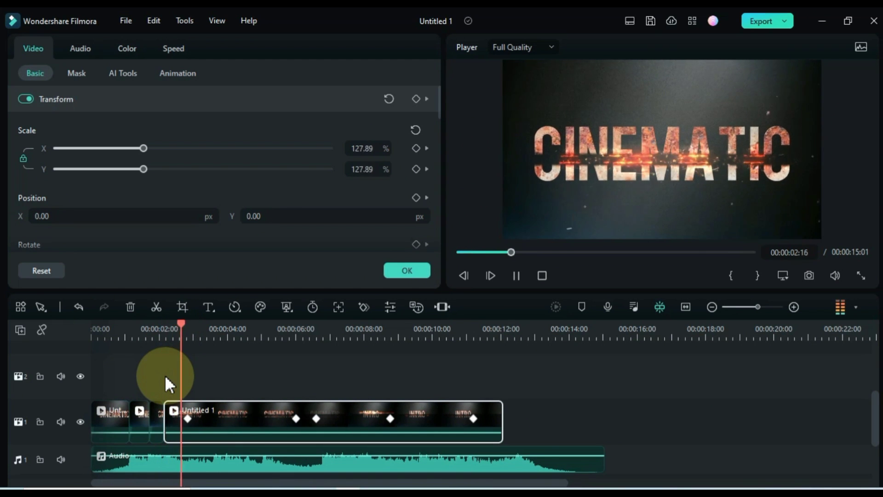
Split the remaining Untitled 1 clip on the beats at 00:00:03:16 and 00:00:04:01.
{"action": "left_click", "coordinate": [215, 333]}
{"action": "left_click", "coordinate": [213, 376]}
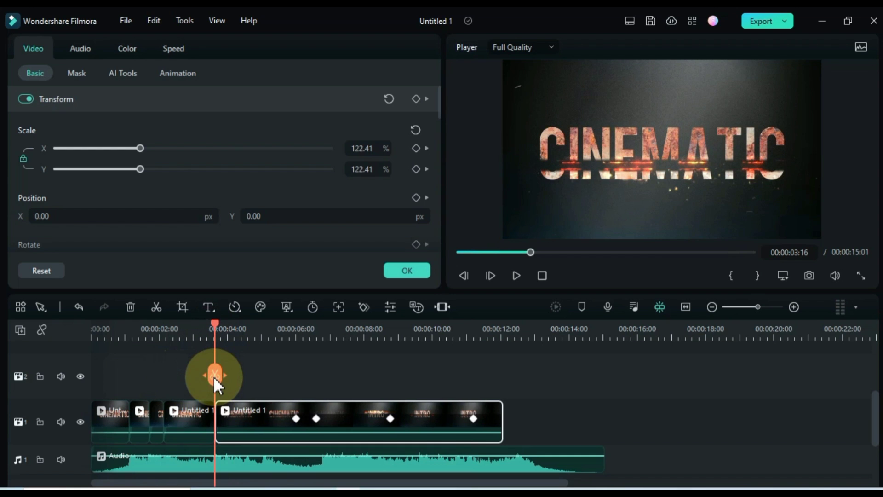
{"action": "key", "text": "space"}
{"action": "left_click", "coordinate": [238, 333]}
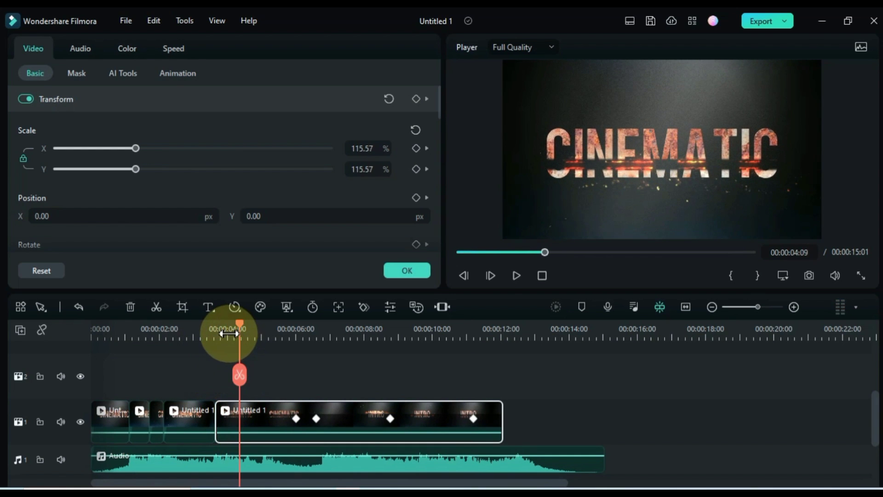
{"action": "left_click", "coordinate": [228, 333]}
{"action": "left_click", "coordinate": [227, 376]}
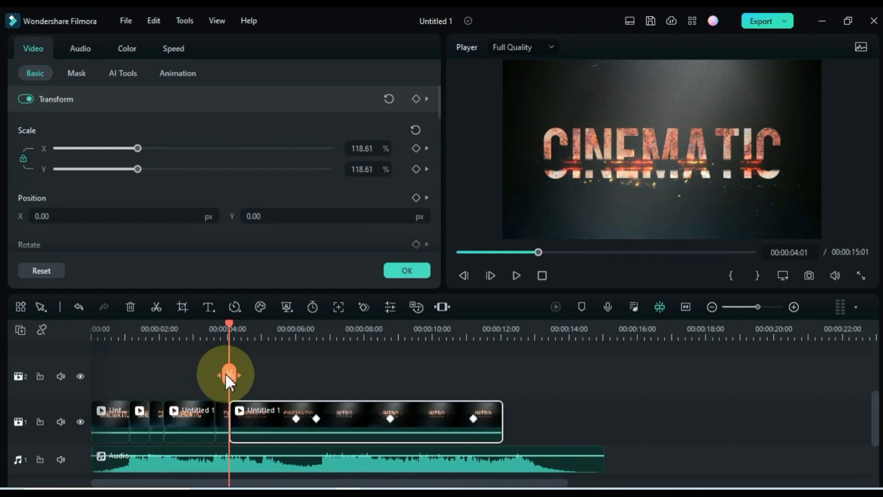
Play on to the next beats and split the Untitled 1 clip at 00:00:04:07 and 00:00:04:14.
{"action": "left_click", "coordinate": [233, 328]}
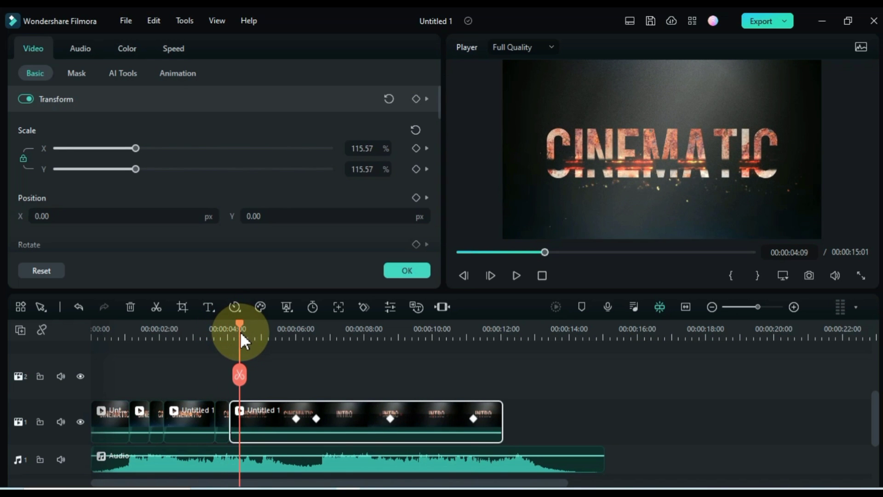
{"action": "key", "text": "space"}
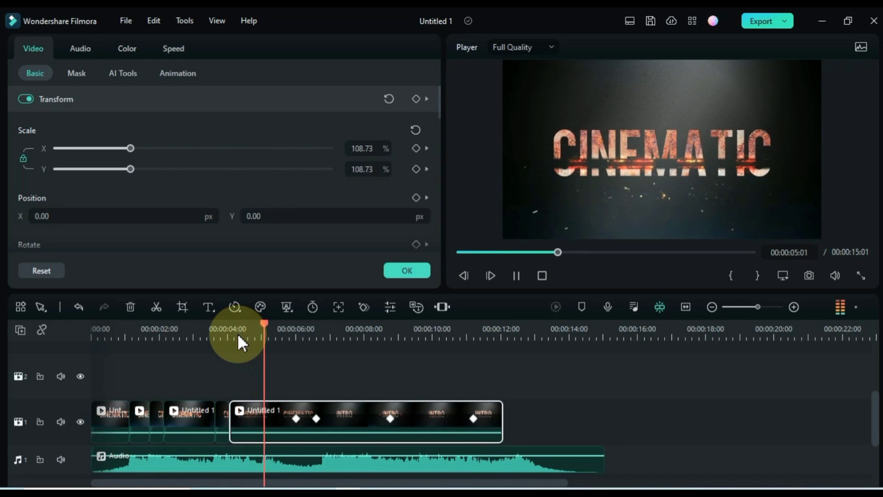
{"action": "key", "text": "space"}
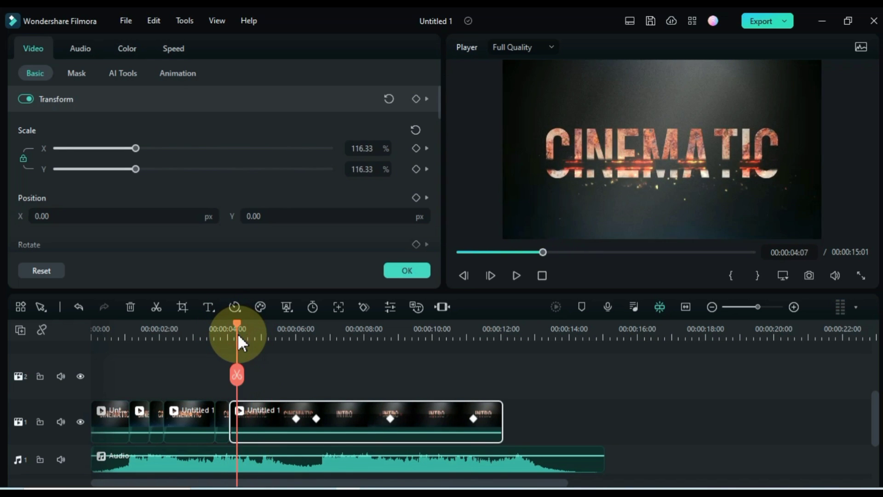
{"action": "left_click", "coordinate": [237, 374]}
{"action": "key", "text": "space"}
{"action": "key", "text": "space"}
{"action": "left_click", "coordinate": [247, 375]}
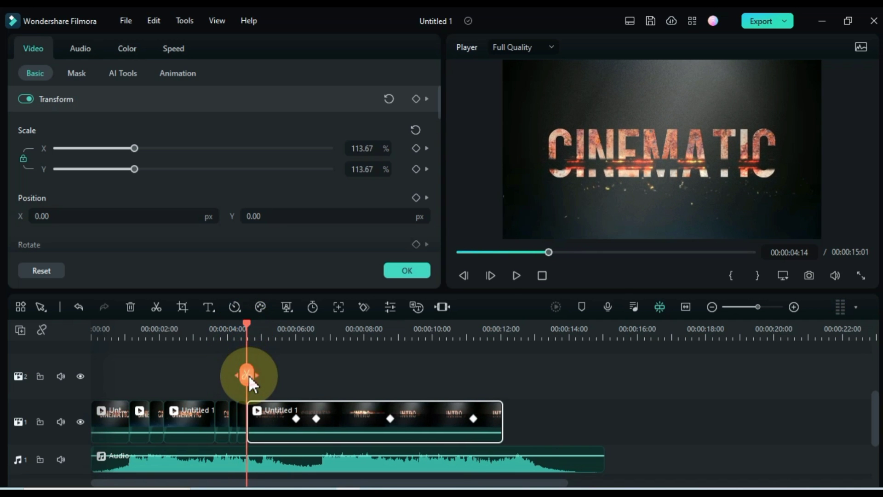
Play on to the next two beats and split the Untitled 1 clip at about 5 seconds and 00:00:06:20.
{"action": "key", "text": "space"}
{"action": "key", "text": "space"}
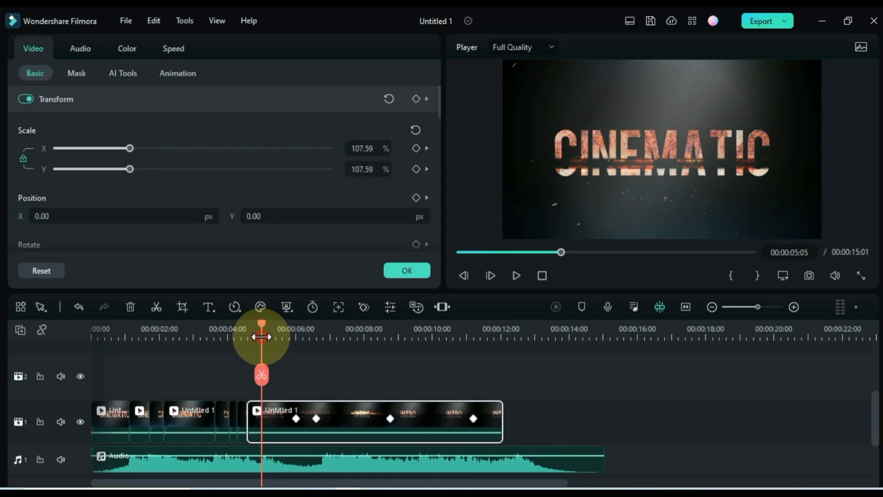
{"action": "left_click_drag", "start_coordinate": [261, 336], "coordinate": [259, 337]}
{"action": "left_click", "coordinate": [262, 375]}
{"action": "key", "text": "space"}
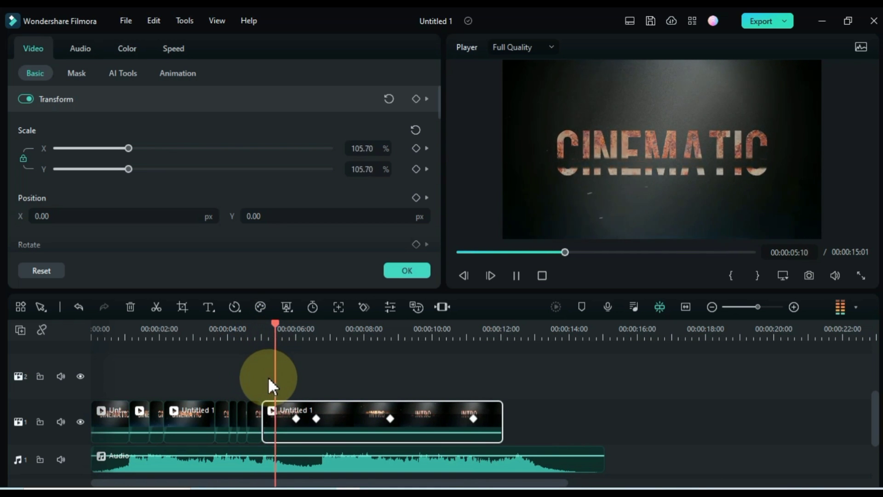
{"action": "key", "text": "space"}
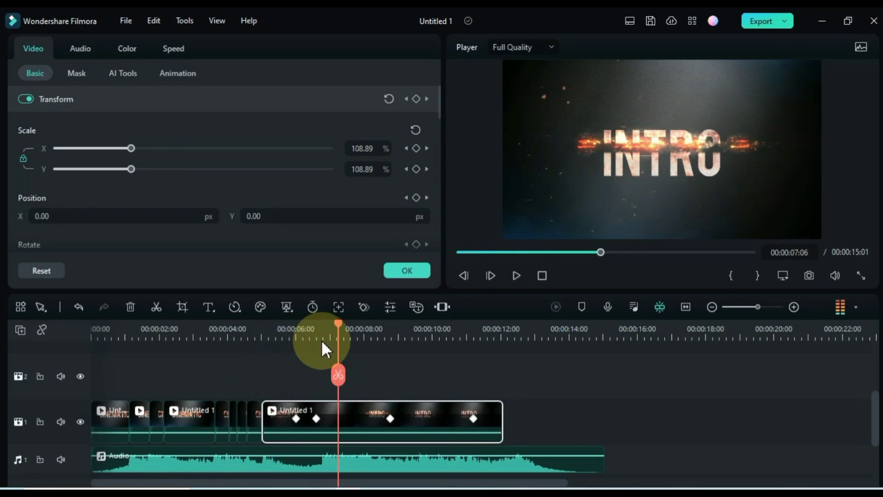
{"action": "left_click_drag", "start_coordinate": [320, 332], "coordinate": [322, 327]}
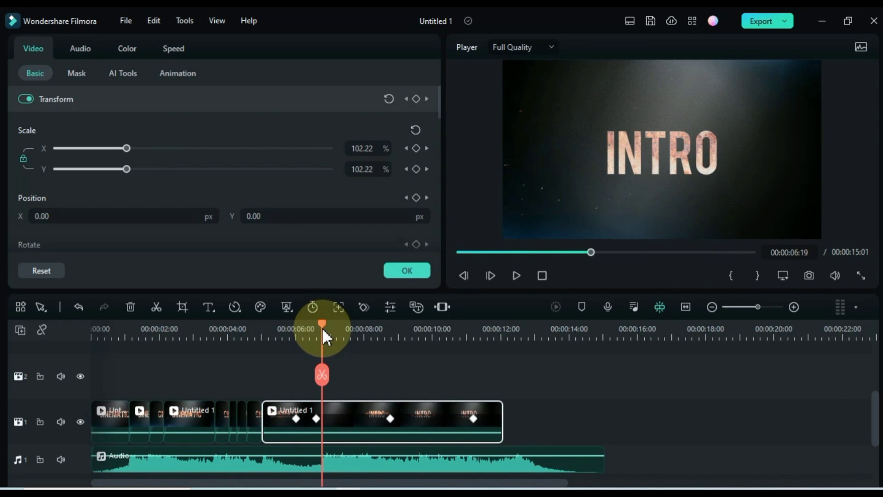
{"action": "left_click", "coordinate": [324, 374]}
Find the following beats in the music and split the Untitled 1 clip at about 7.3 seconds and at 00:00:08:00.
{"action": "key", "text": "space"}
{"action": "key", "text": "space"}
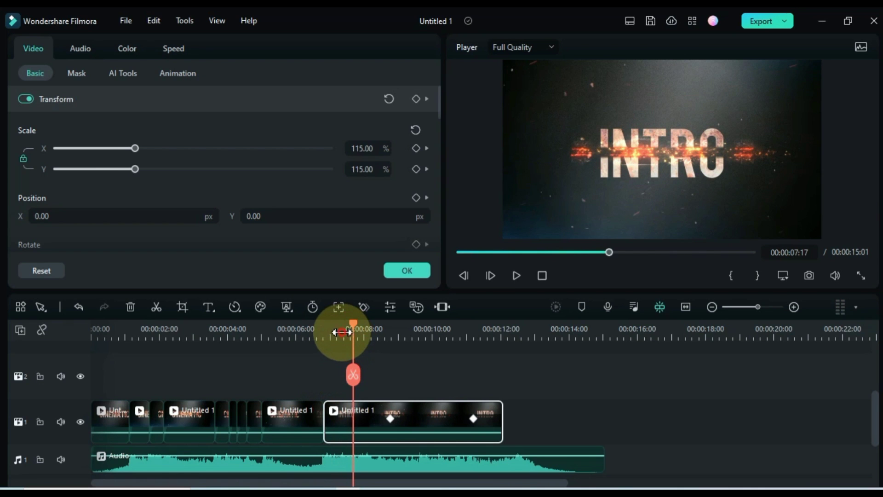
{"action": "left_click", "coordinate": [341, 332]}
{"action": "left_click", "coordinate": [344, 375]}
{"action": "key", "text": "space"}
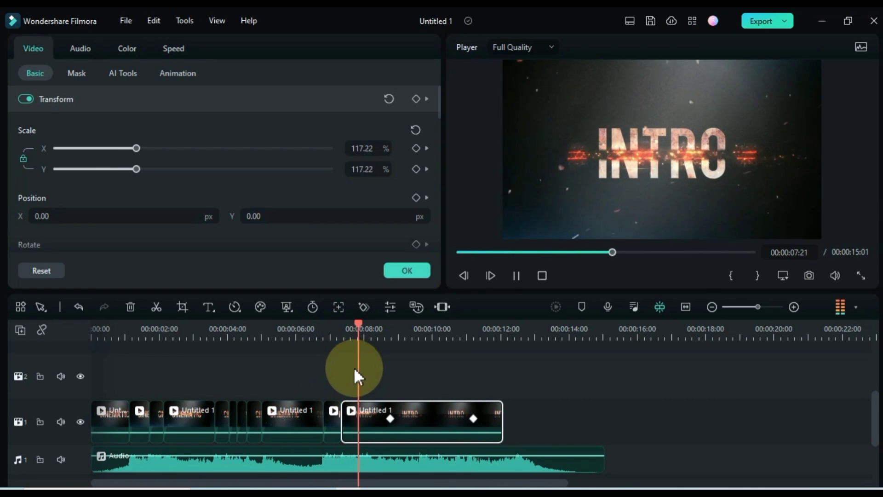
{"action": "left_click", "coordinate": [364, 330]}
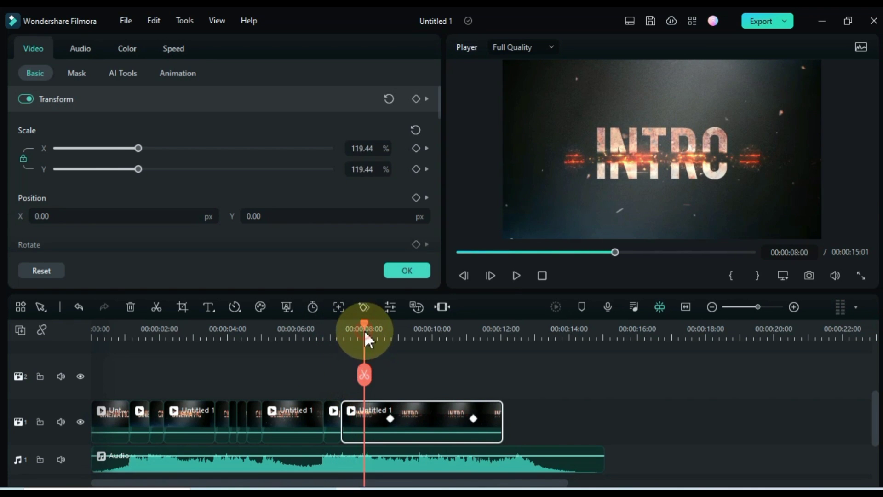
{"action": "left_click", "coordinate": [366, 375]}
Split the remaining Untitled 1 clip on the beats at 00:00:09:14 and 00:00:09:22.
{"action": "key", "text": "space"}
{"action": "left_click", "coordinate": [407, 339]}
{"action": "left_click_drag", "start_coordinate": [406, 339], "coordinate": [427, 349]}
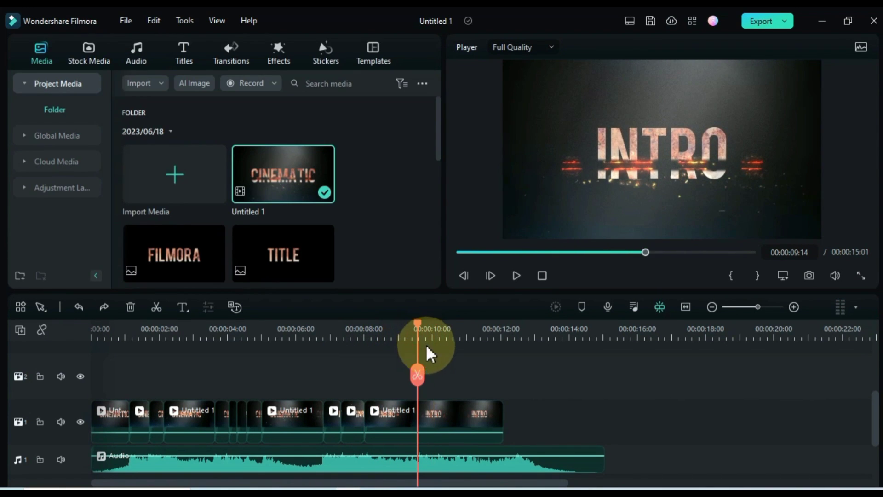
{"action": "left_click", "coordinate": [417, 375]}
{"action": "left_click", "coordinate": [424, 419]}
{"action": "key", "text": "space"}
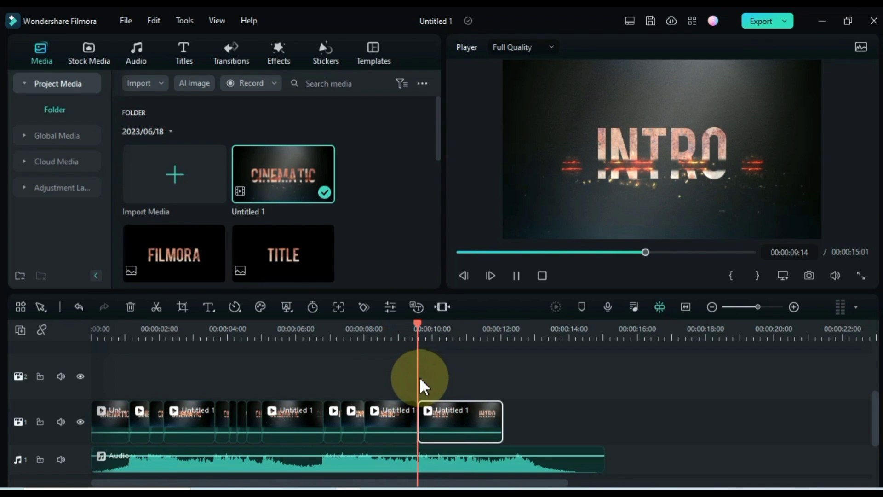
{"action": "key", "text": "space"}
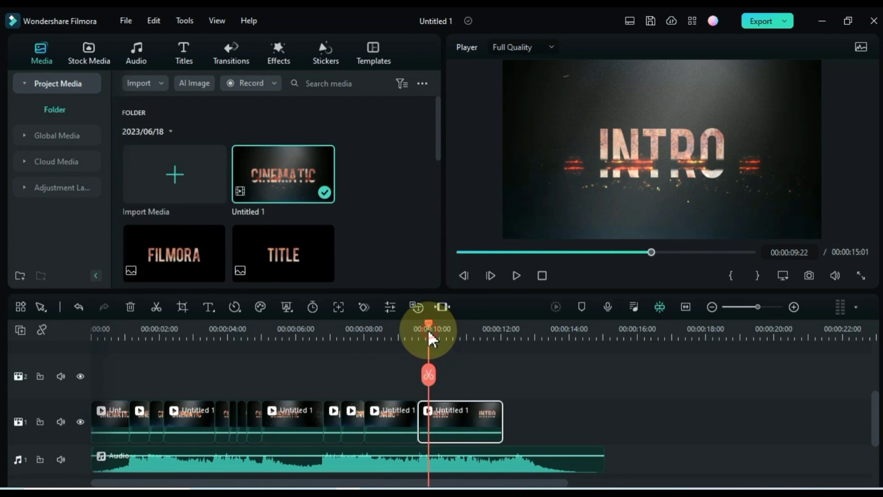
{"action": "left_click", "coordinate": [428, 374]}
Split the last part of the Untitled 1 clip on the beats at 00:00:10:06, 00:00:10:16 and about 11 seconds.
{"action": "key", "text": "space"}
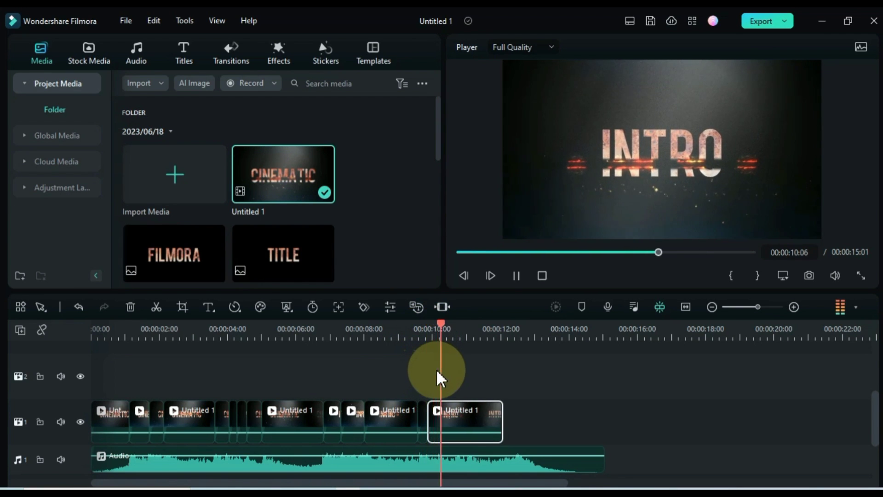
{"action": "key", "text": "space"}
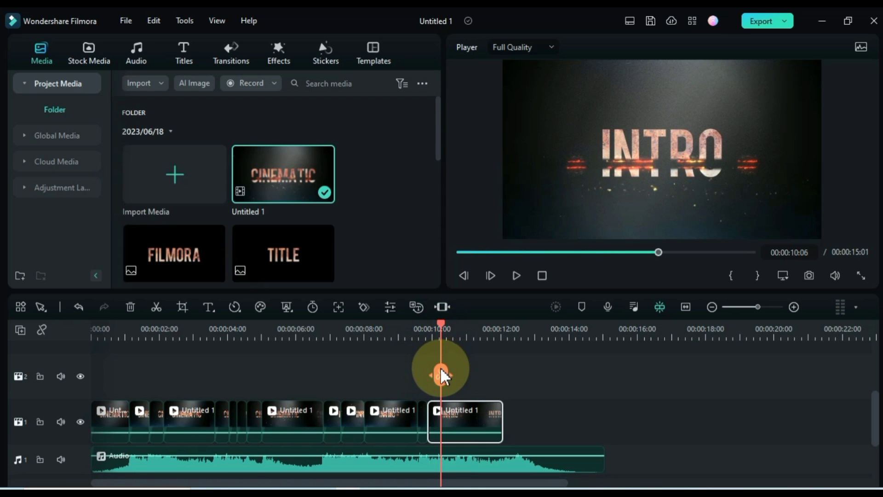
{"action": "left_click", "coordinate": [442, 375]}
{"action": "key", "text": "space"}
{"action": "key", "text": "space"}
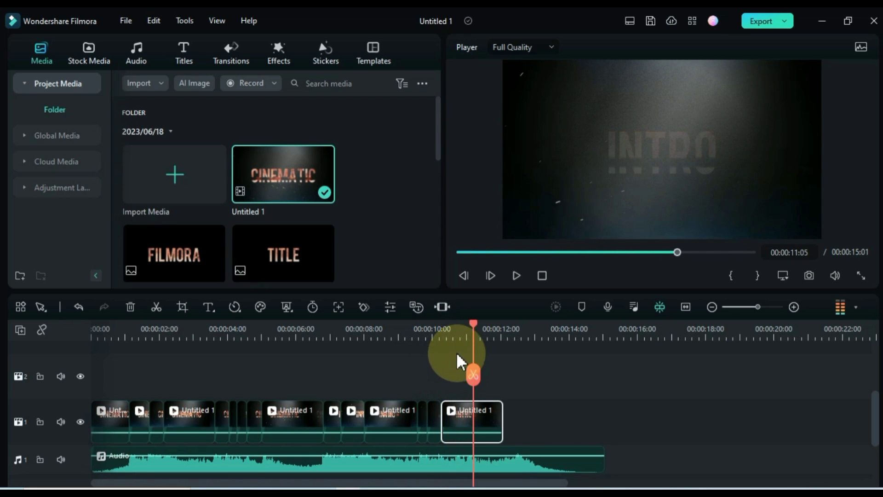
{"action": "left_click", "coordinate": [455, 336]}
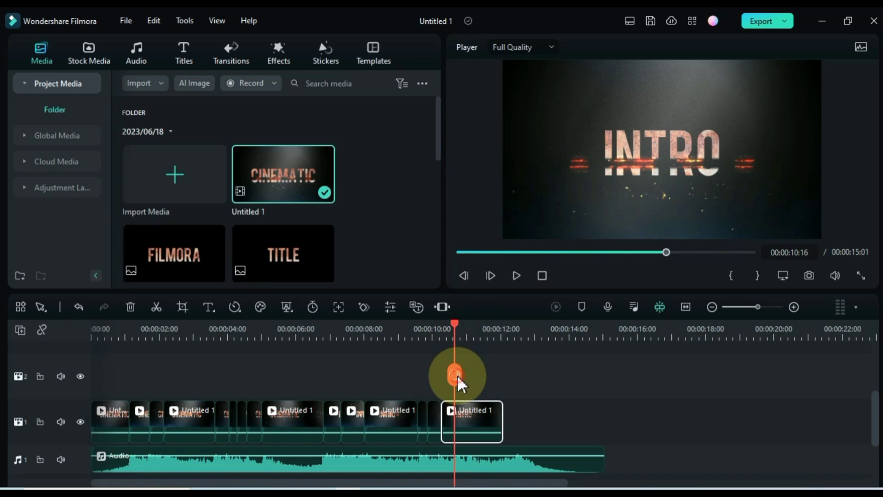
{"action": "left_click", "coordinate": [468, 334]}
Replay the split clips from the beginning and add a 130% scale keyframe at the start of the second clip, at 00:00:01:03.
{"action": "key", "text": "space"}
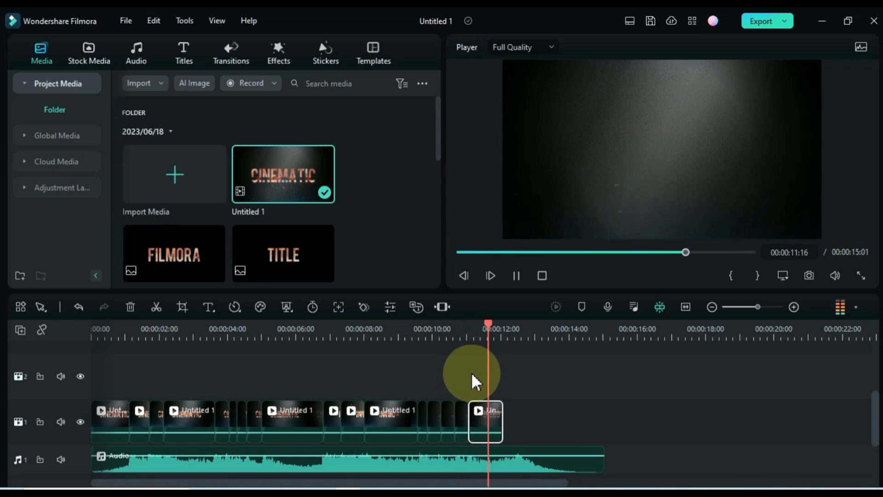
{"action": "left_click_drag", "start_coordinate": [481, 367], "coordinate": [33, 391]}
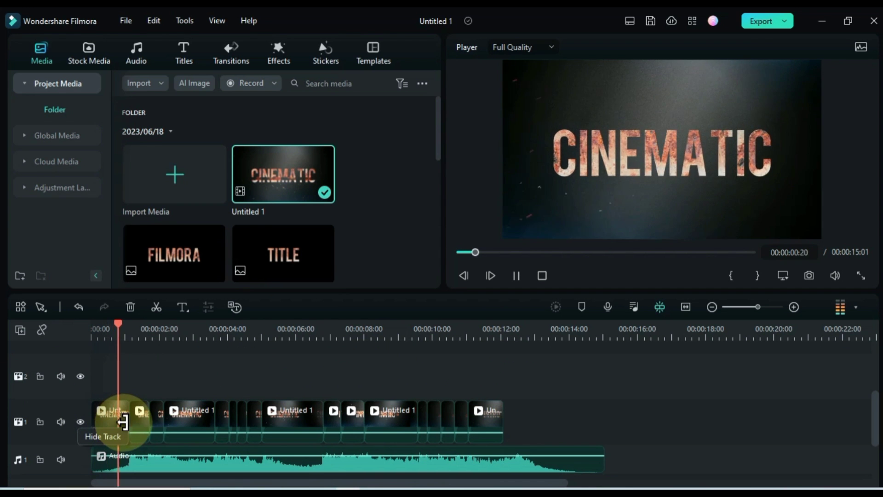
{"action": "key", "text": "space"}
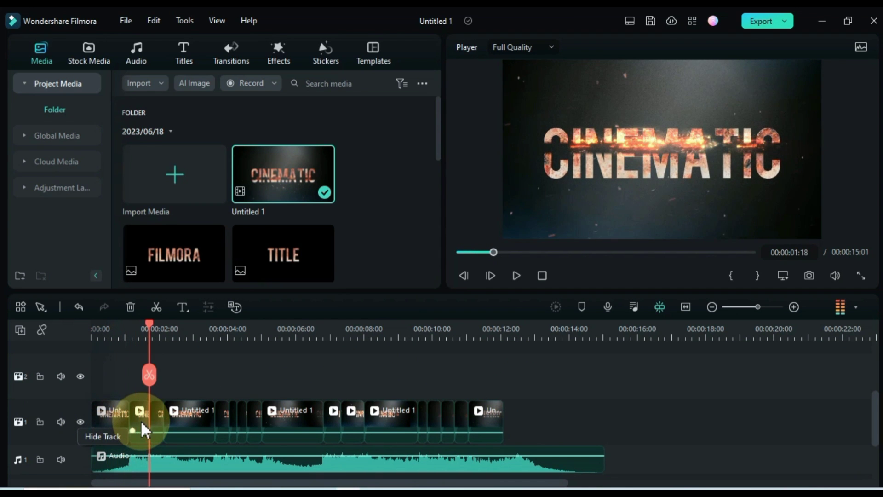
{"action": "left_click", "coordinate": [124, 329]}
{"action": "left_click", "coordinate": [142, 418]}
{"action": "double_click", "coordinate": [141, 418]}
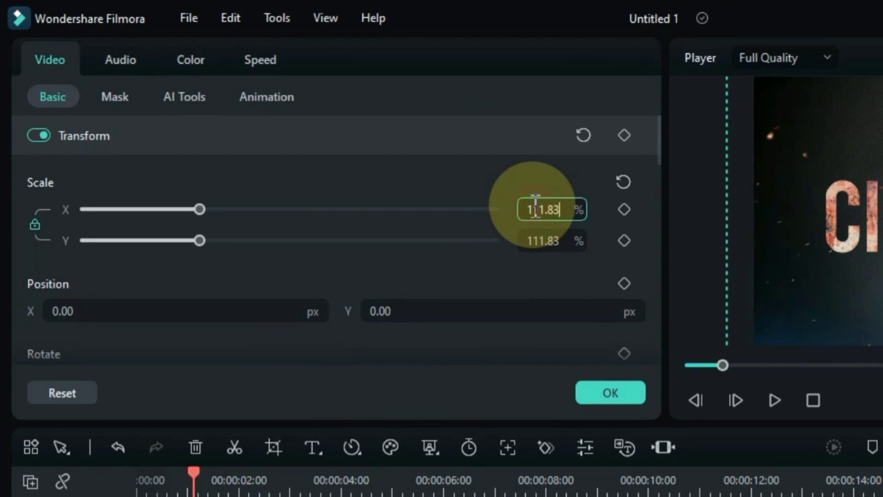
{"action": "left_click_drag", "start_coordinate": [535, 208], "coordinate": [513, 202]}
{"action": "type", "text": "130"}
{"action": "key", "text": "Return"}
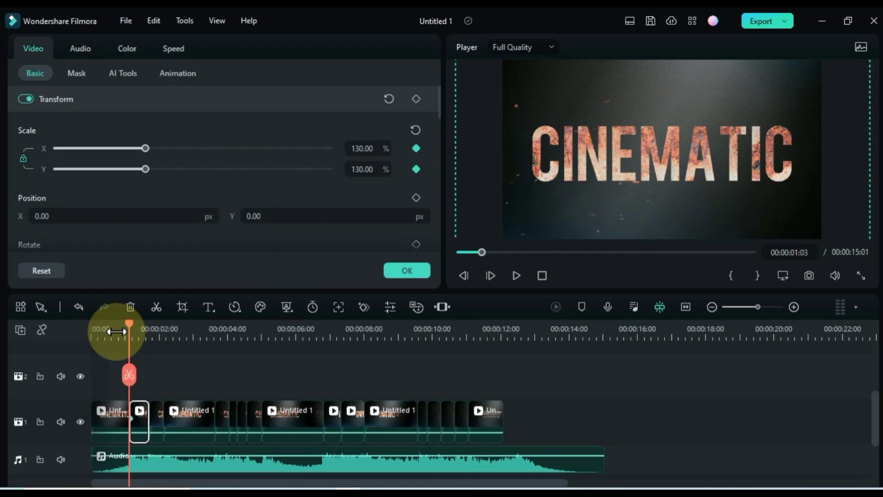
Preview the first scale jump, and add a 130% scale keyframe at the start of the clip beginning at 00:00:02:03.
{"action": "left_click", "coordinate": [113, 332]}
{"action": "key", "text": "space"}
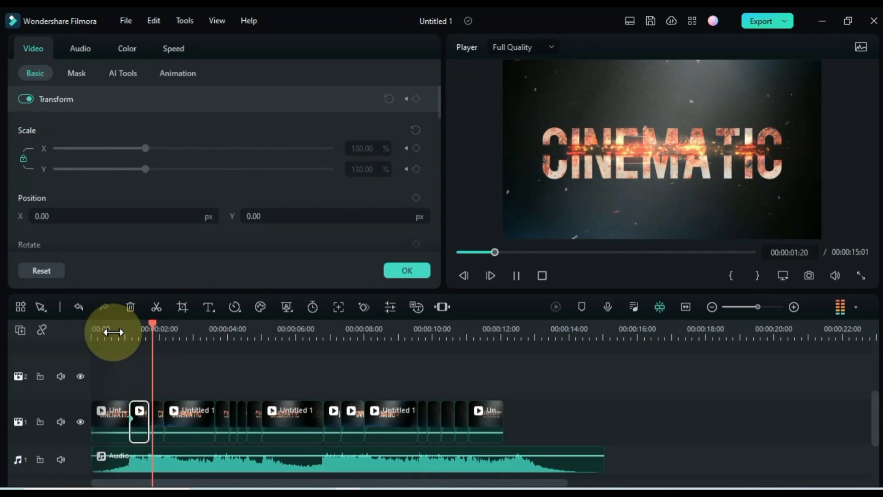
{"action": "left_click", "coordinate": [186, 417]}
{"action": "left_click", "coordinate": [357, 149]}
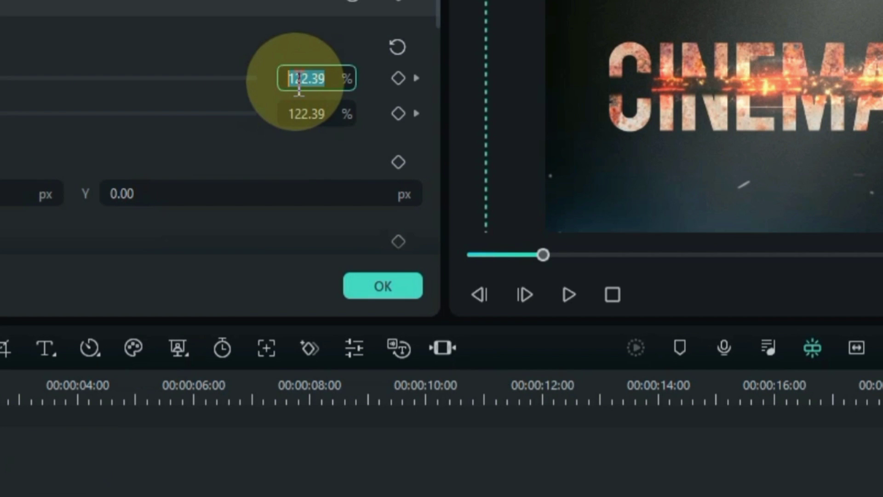
{"action": "type", "text": "13"}
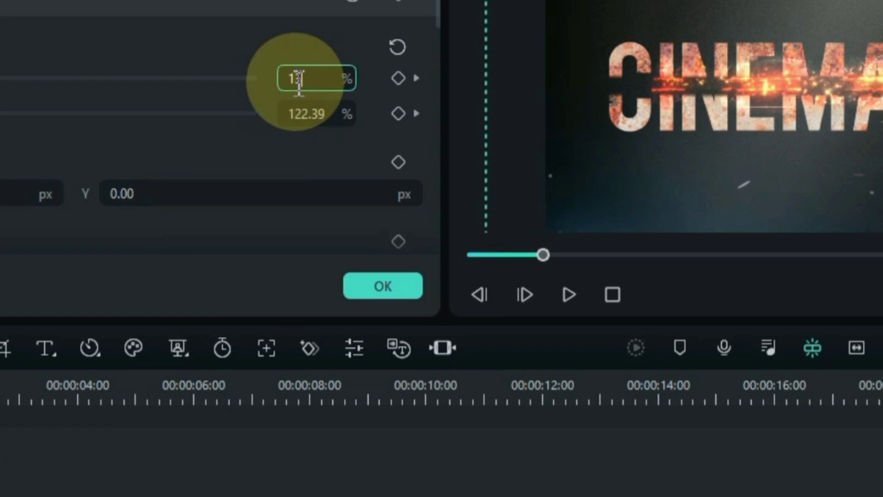
{"action": "type", "text": "0"}
{"action": "key", "text": "Return"}
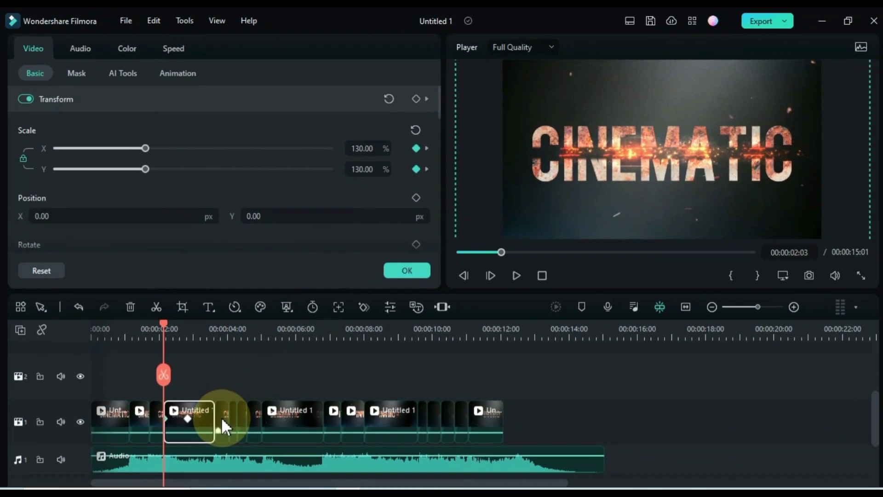
Add 130% scale keyframes at the start of the two clips beginning at 00:00:03:16 and 00:00:04:01.
{"action": "left_click", "coordinate": [221, 417]}
{"action": "double_click", "coordinate": [353, 148]}
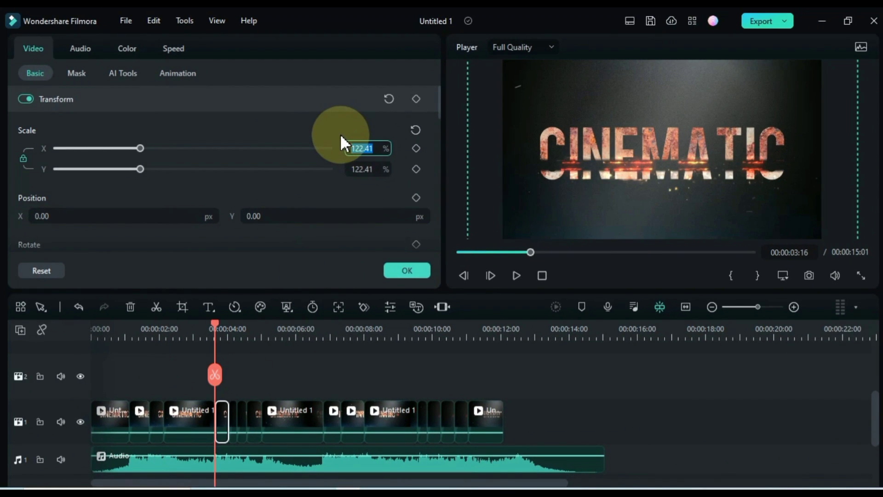
{"action": "type", "text": "130"}
{"action": "key", "text": "Return"}
{"action": "left_click", "coordinate": [232, 417]}
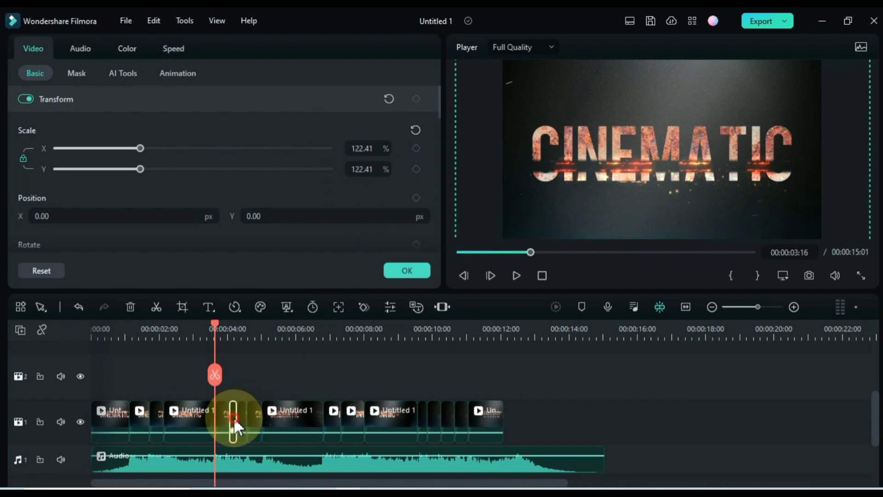
{"action": "double_click", "coordinate": [355, 148]}
{"action": "type", "text": "130"}
{"action": "key", "text": "Return"}
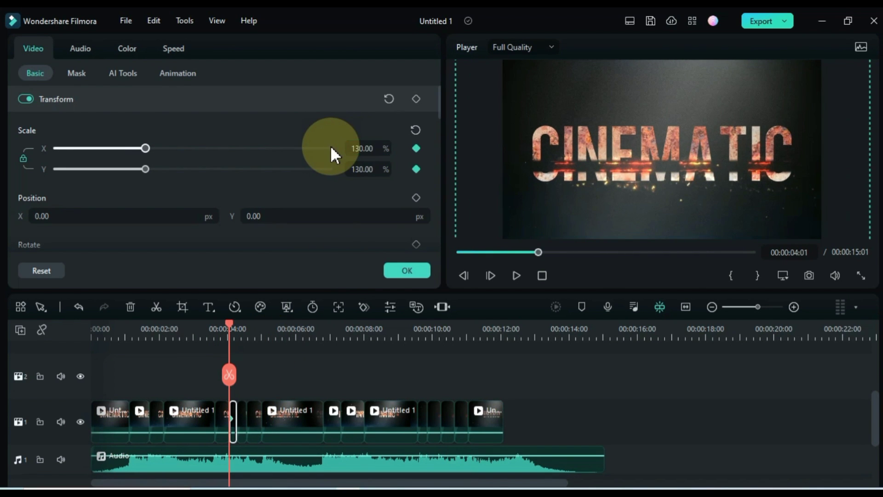
Add 130% scale keyframes at the start of the next two short clips, the second one beginning at 00:00:04:14.
{"action": "scroll", "coordinate": [332, 346], "scroll_direction": "up", "scroll_amount": 2}
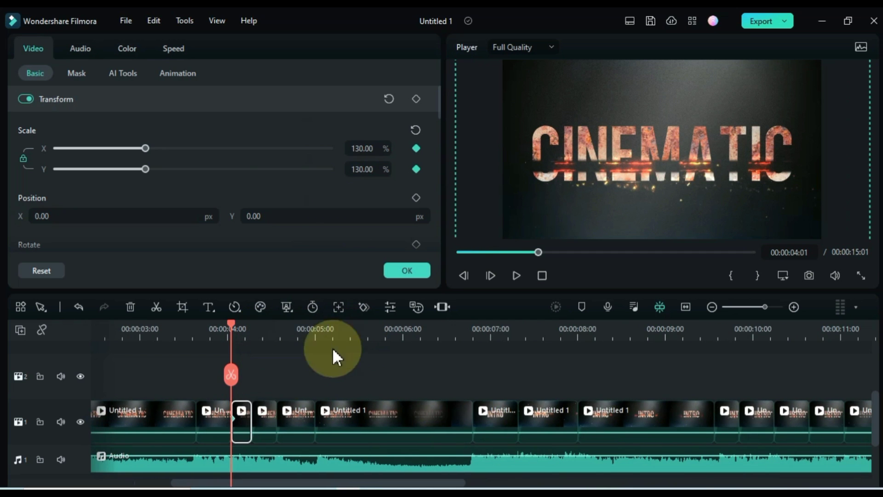
{"action": "left_click", "coordinate": [265, 422]}
{"action": "left_click", "coordinate": [372, 147]}
{"action": "type", "text": "13.0"}
{"action": "key", "text": "Return"}
{"action": "left_click", "coordinate": [300, 404]}
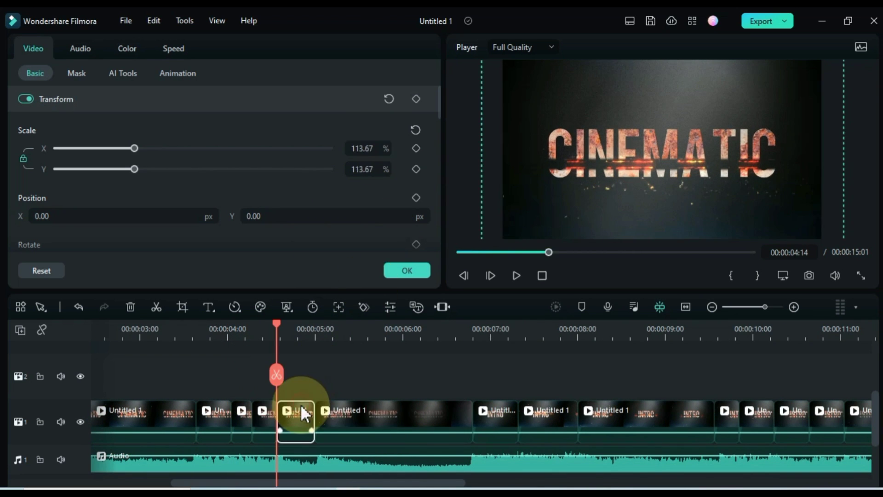
{"action": "left_click", "coordinate": [371, 146]}
{"action": "type", "text": "130"}
{"action": "key", "text": "Return"}
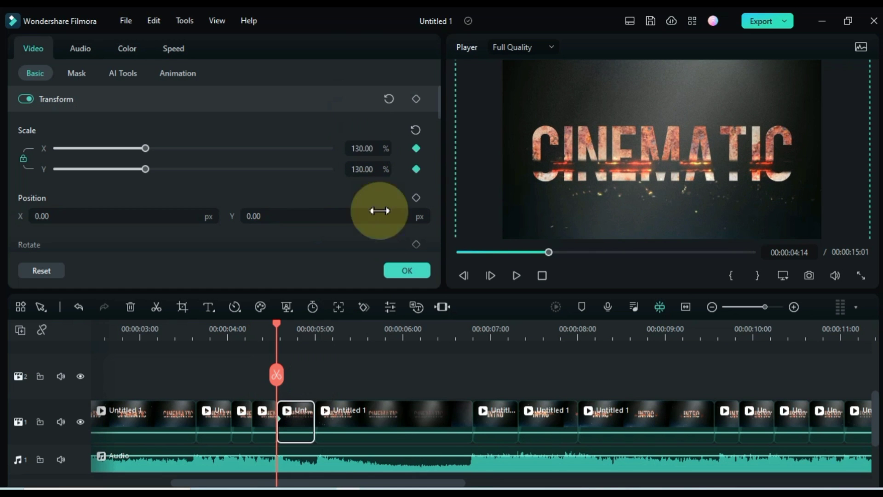
Add a 130% scale keyframe at the start of the clip beginning at about 5 seconds and preview it.
{"action": "left_click", "coordinate": [341, 408]}
{"action": "left_click", "coordinate": [370, 147]}
{"action": "type", "text": "130"}
{"action": "key", "text": "Return"}
{"action": "key", "text": "space"}
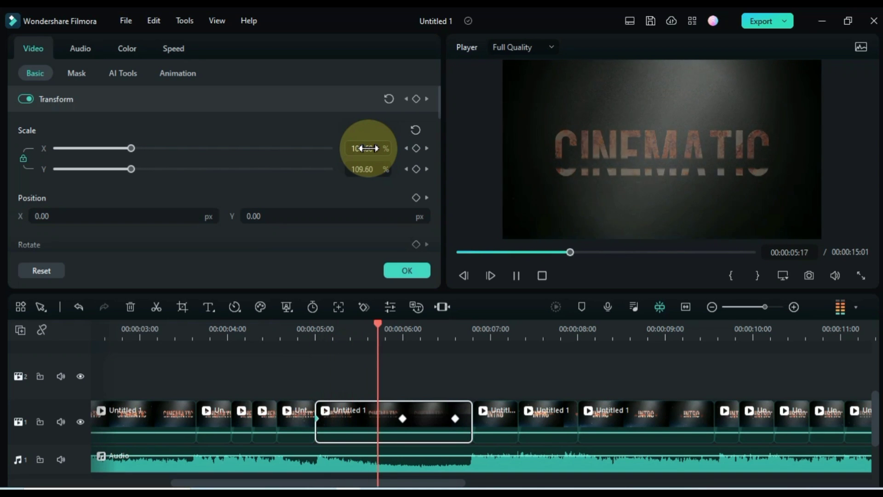
Add a 130% scale keyframe at the start of the first INTRO clip, at 00:00:06:20, and play across the cut.
{"action": "left_click", "coordinate": [479, 407]}
{"action": "left_click", "coordinate": [365, 144]}
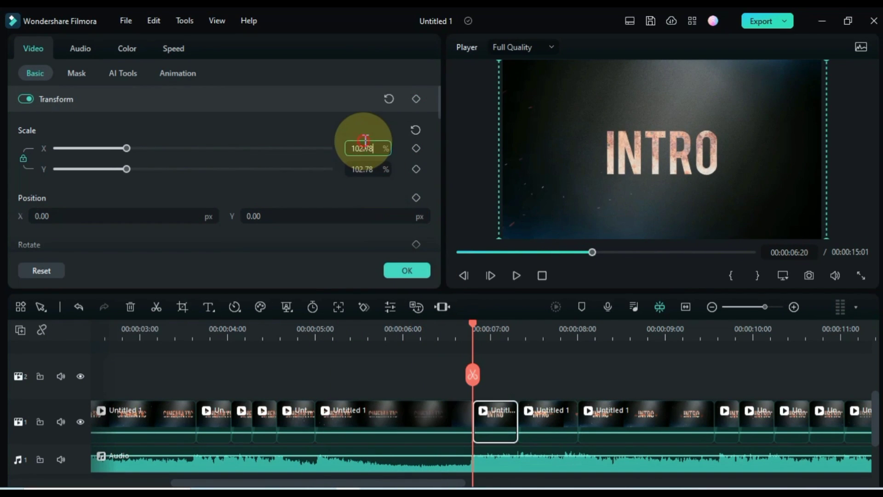
{"action": "type", "text": "100"}
{"action": "key", "text": "Return"}
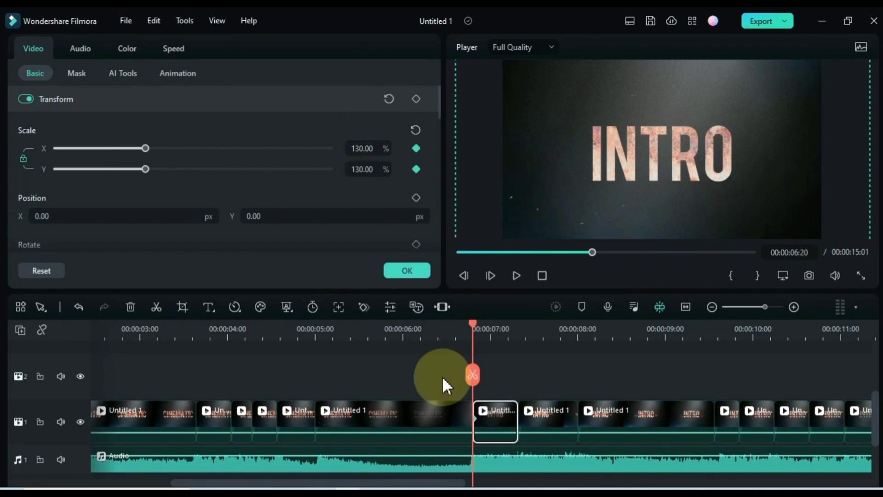
{"action": "left_click", "coordinate": [430, 333]}
{"action": "key", "text": "space"}
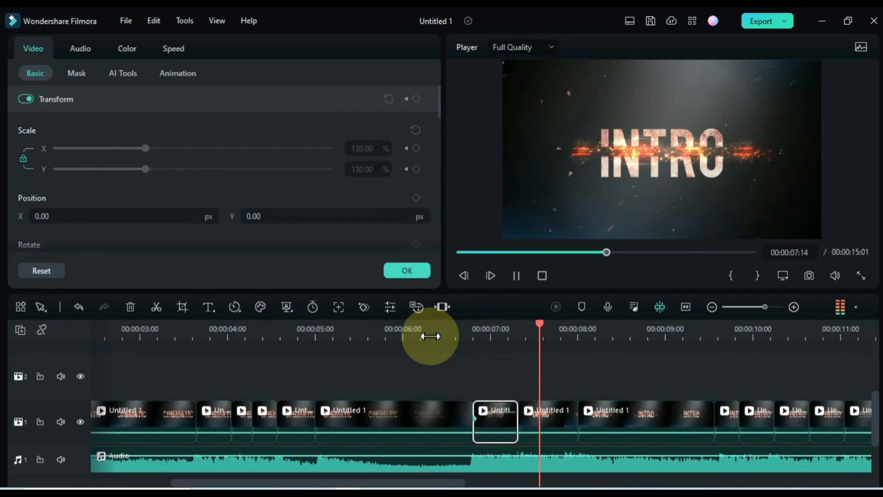
Add 130% scale keyframes at the start of the INTRO clips beginning at 00:00:08:00 and 00:00:09:14.
{"action": "key", "text": "Down"}
{"action": "left_click", "coordinate": [368, 148]}
{"action": "type", "text": "130.16"}
{"action": "key", "text": "Return"}
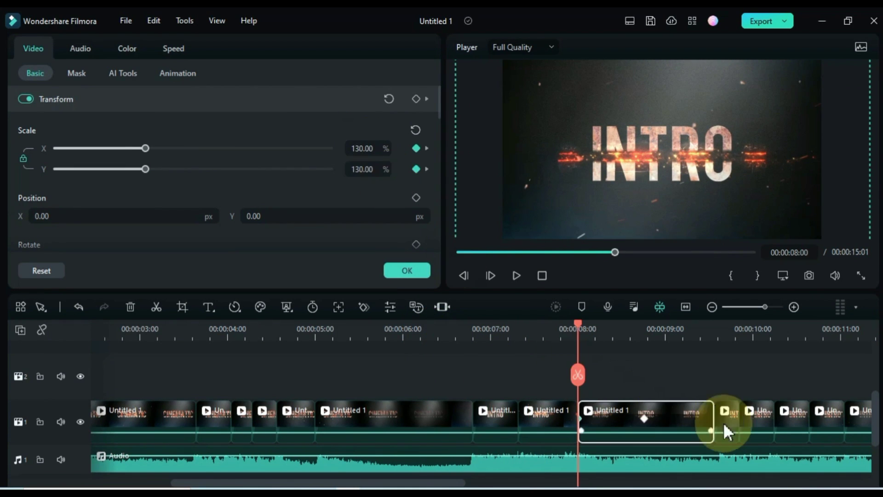
{"action": "left_click", "coordinate": [729, 418]}
{"action": "double_click", "coordinate": [364, 148]}
{"action": "type", "text": "130"}
{"action": "key", "text": "Return"}
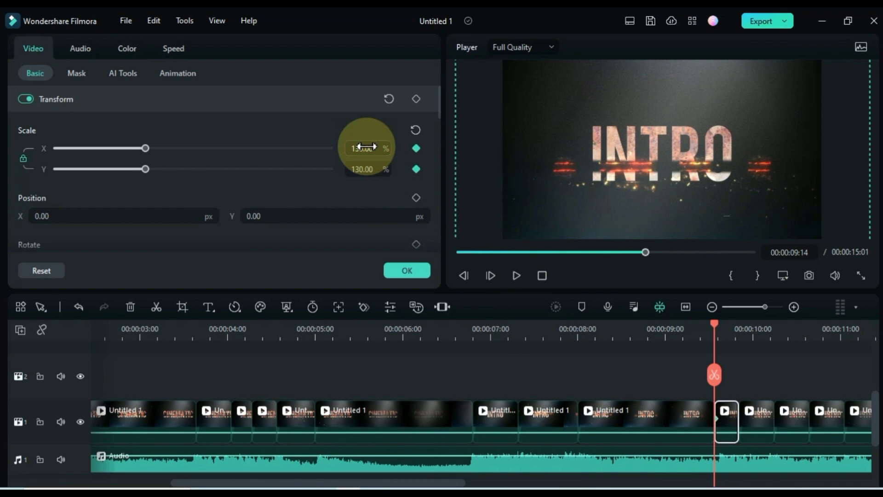
Add 130% scale keyframes at the start of the INTRO clips beginning at 00:00:09:21 and 00:00:10:06.
{"action": "left_click_drag", "start_coordinate": [440, 484], "coordinate": [546, 483]}
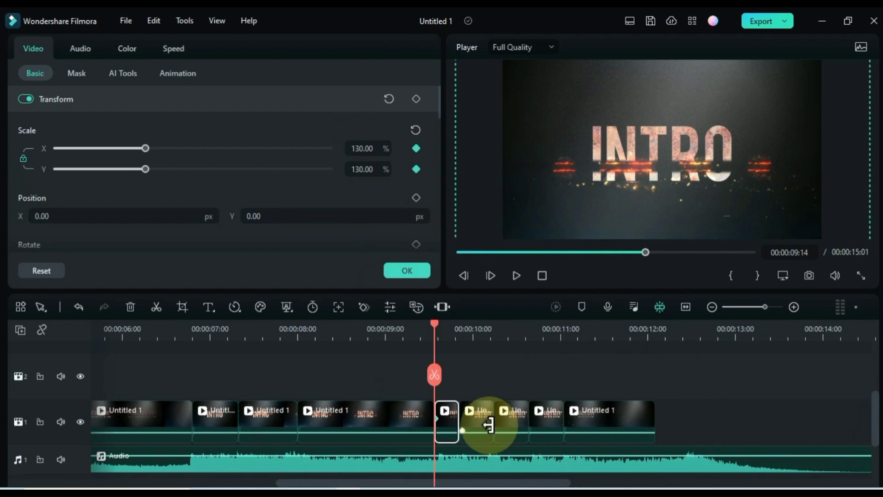
{"action": "left_click", "coordinate": [479, 418]}
{"action": "type", "text": "130"}
{"action": "key", "text": "Return"}
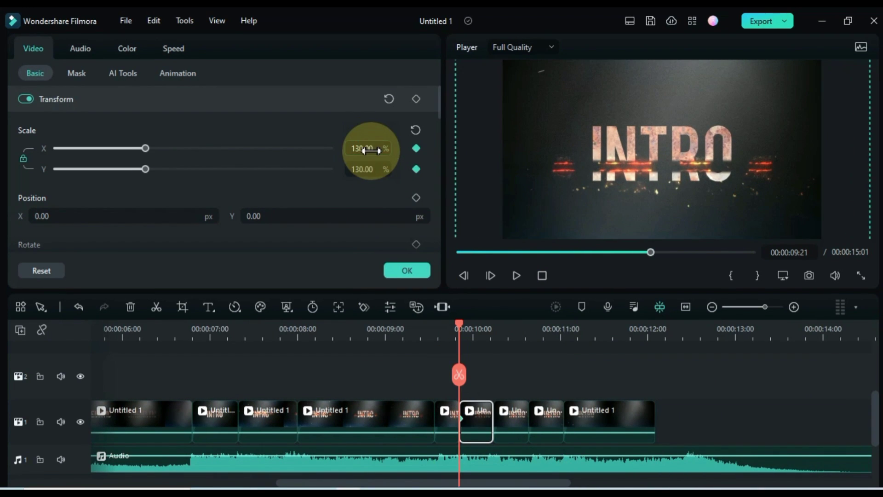
{"action": "left_click", "coordinate": [512, 413]}
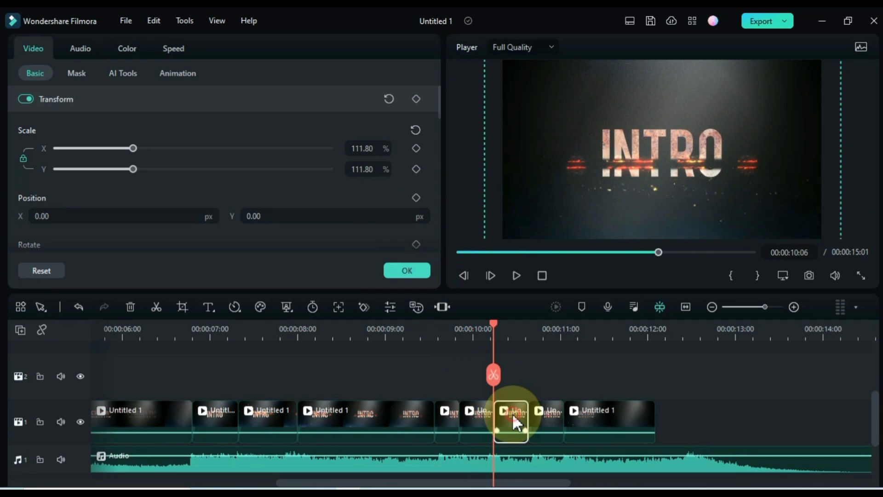
{"action": "type", "text": "130"}
{"action": "key", "text": "Return"}
{"action": "left_click", "coordinate": [371, 147]}
Add 130% scale keyframes at the start of the last two clips, beginning at 00:00:10:16 and 00:00:11:01.
{"action": "left_click", "coordinate": [542, 417]}
{"action": "double_click", "coordinate": [363, 148]}
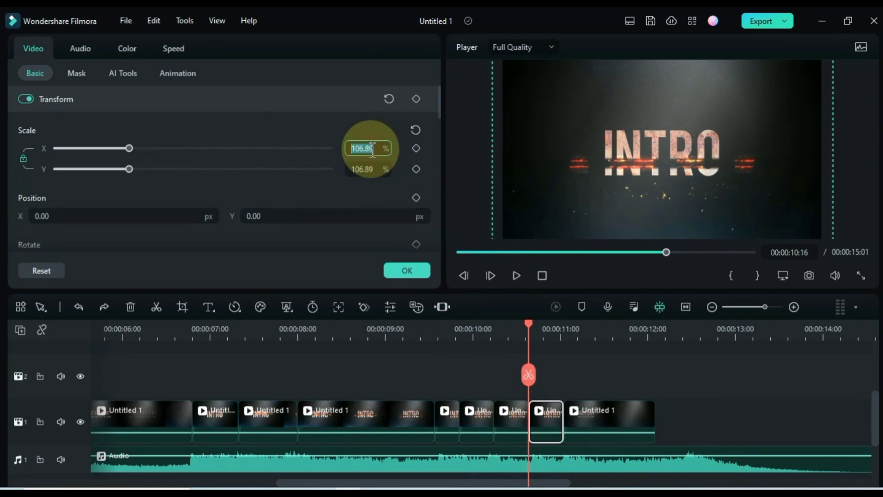
{"action": "type", "text": "130"}
{"action": "key", "text": "Return"}
{"action": "left_click", "coordinate": [601, 423]}
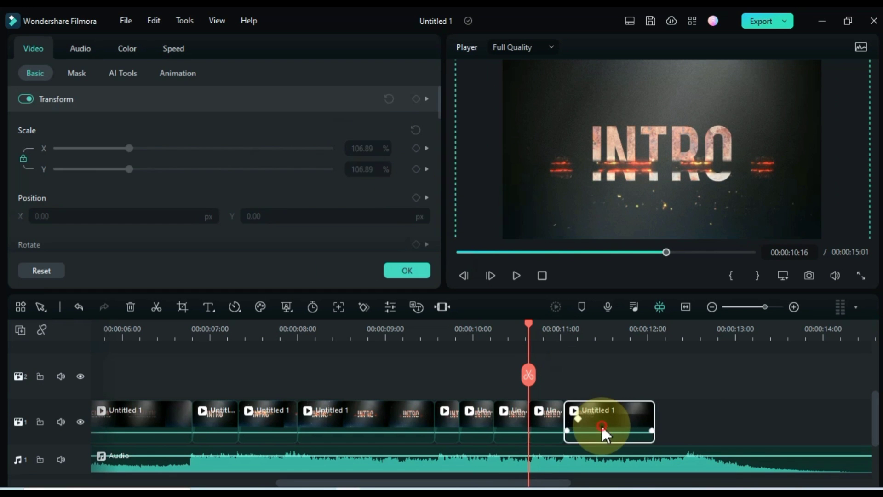
{"action": "left_click", "coordinate": [368, 148]}
{"action": "type", "text": "130"}
{"action": "key", "text": "Return"}
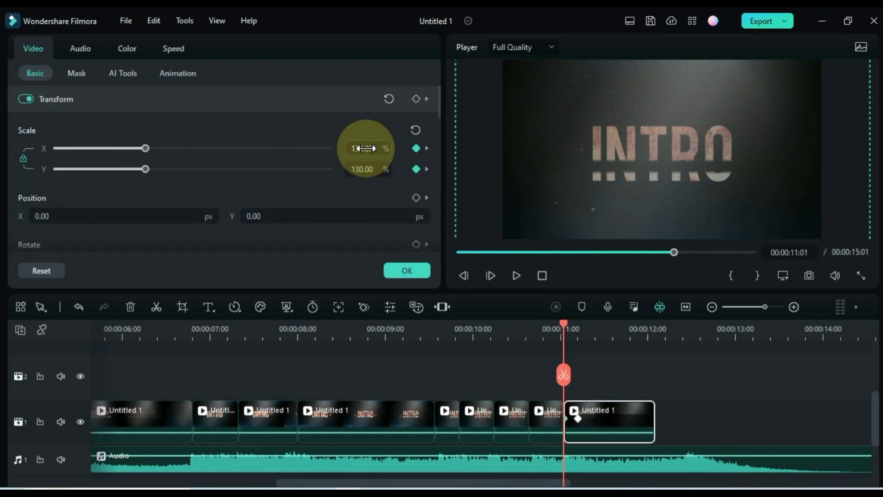
{"action": "left_click", "coordinate": [674, 376]}
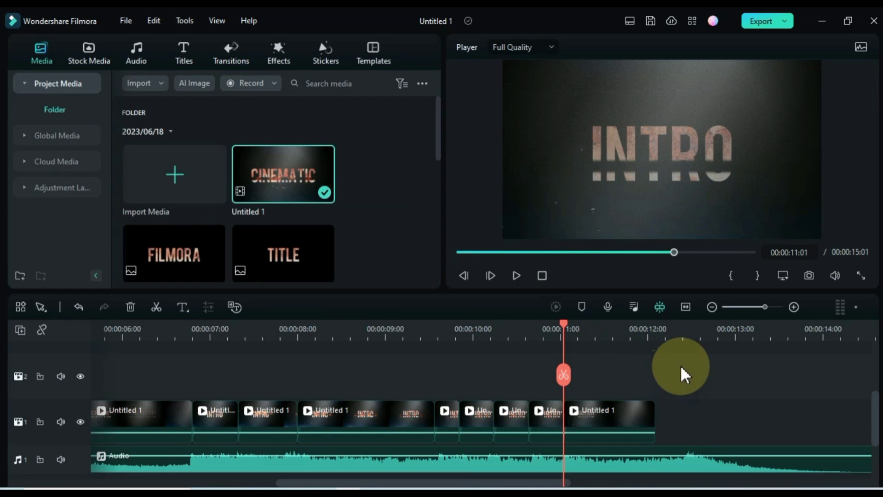
Fit the whole timeline in view and preview the ending from about 10 seconds.
{"action": "left_click", "coordinate": [685, 308]}
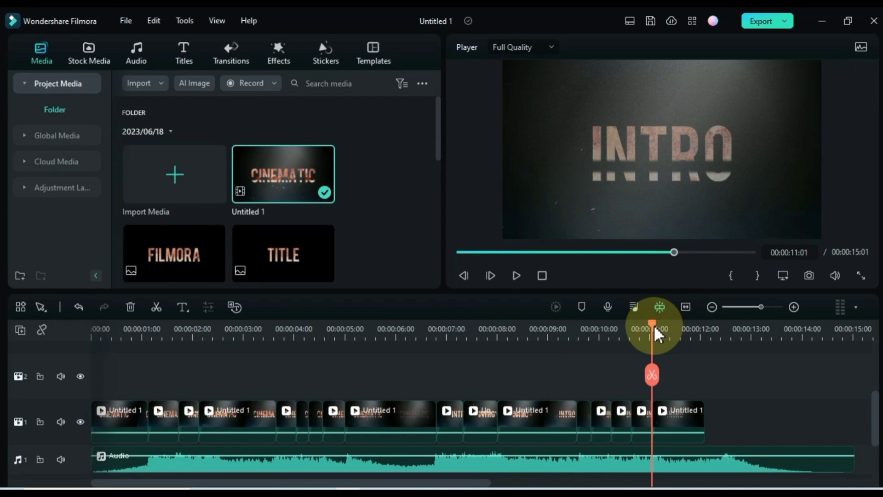
{"action": "left_click_drag", "start_coordinate": [652, 336], "coordinate": [596, 338]}
{"action": "key", "text": "space"}
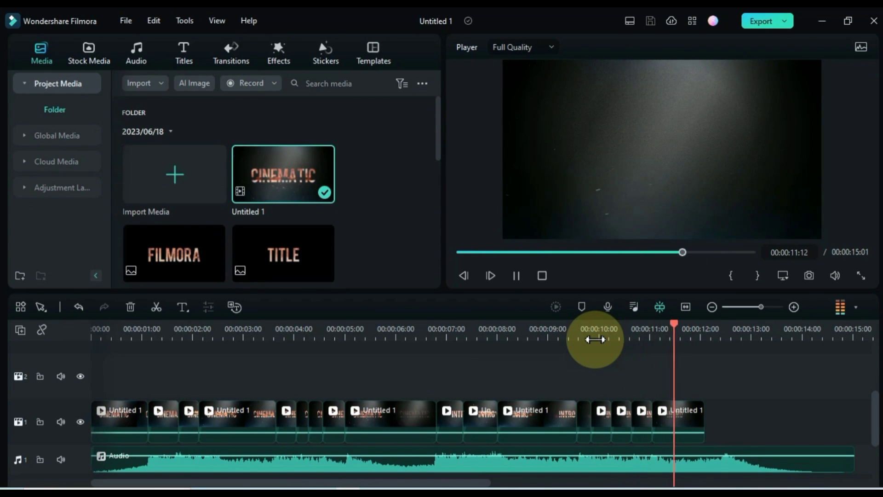
{"action": "key", "text": "space"}
Copy the last two INTRO clips, paste them directly after the final clip on video track 1, and preview the extended ending.
{"action": "left_click", "coordinate": [647, 421]}
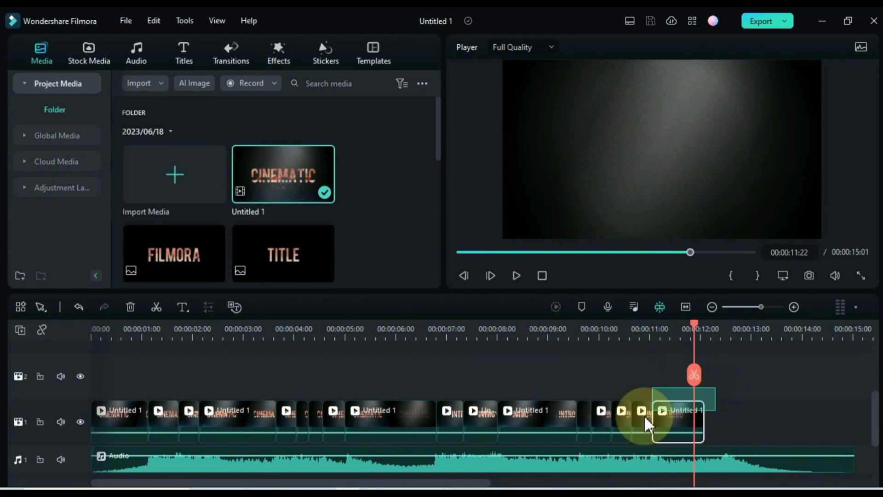
{"action": "right_click", "coordinate": [676, 424]}
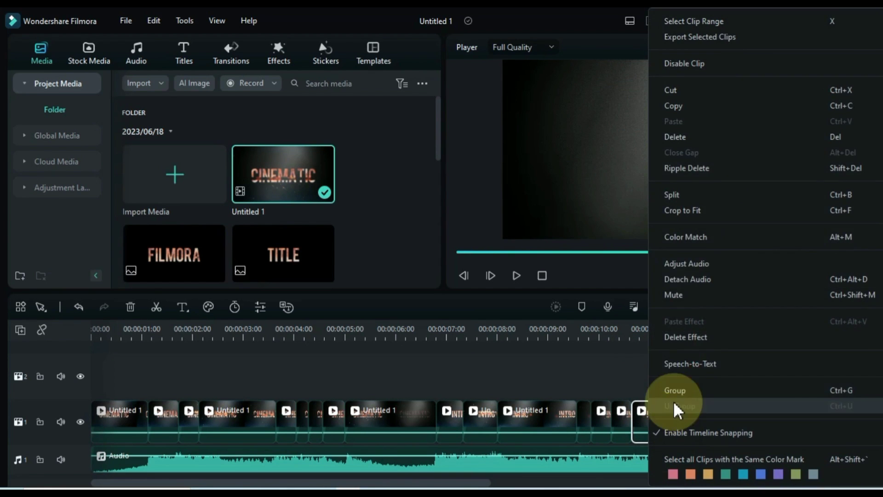
{"action": "left_click", "coordinate": [692, 106]}
{"action": "left_click", "coordinate": [728, 424]}
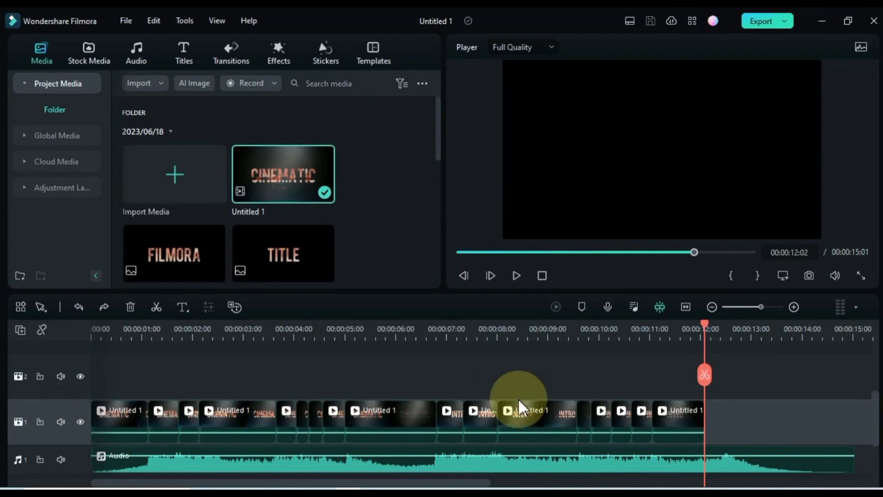
{"action": "right_click", "coordinate": [730, 430]}
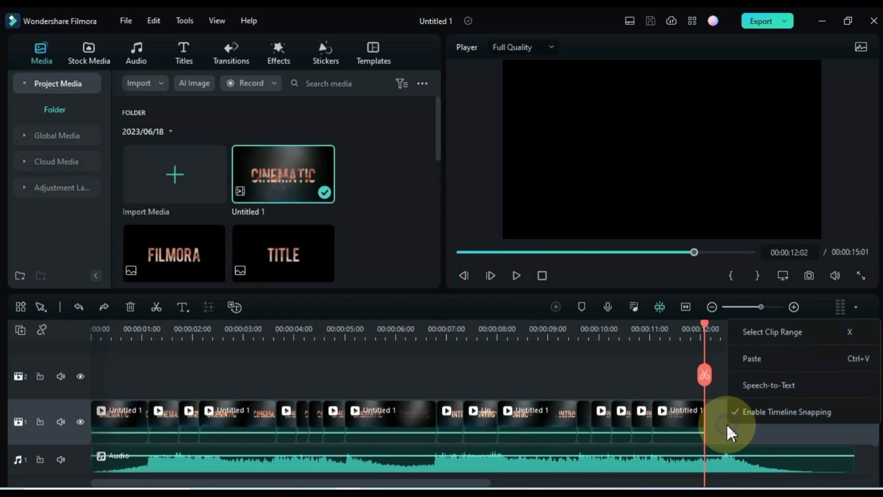
{"action": "left_click", "coordinate": [753, 359]}
{"action": "left_click", "coordinate": [685, 336]}
{"action": "key", "text": "space"}
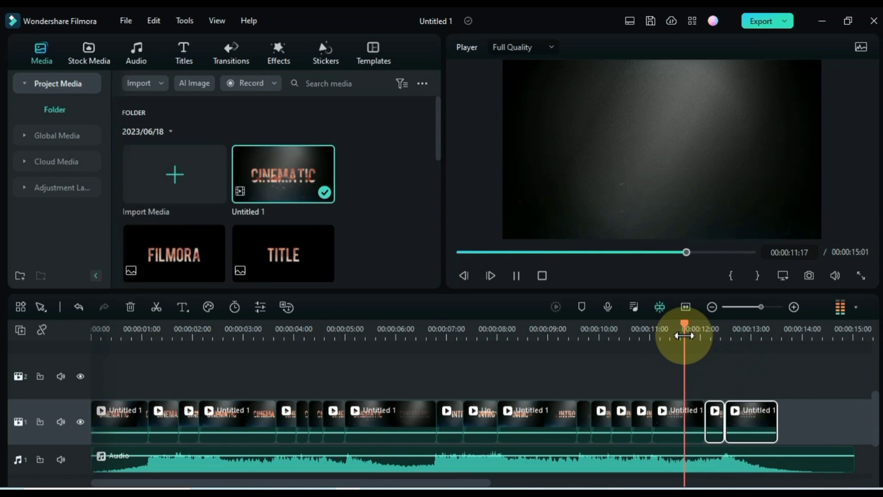
{"action": "left_click", "coordinate": [748, 330]}
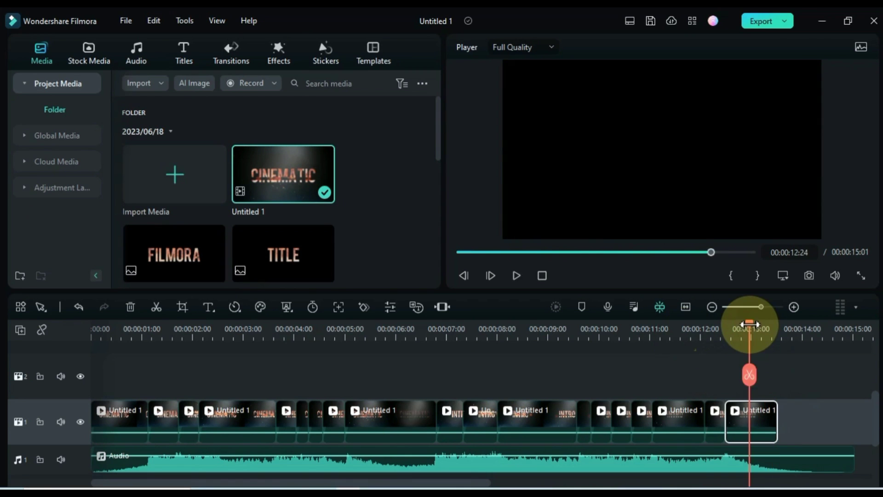
{"action": "left_click", "coordinate": [780, 382]}
Fade out the final clip with opacity keyframes of 100% at 00:00:12:22 and 0% at 00:00:13:10.
{"action": "left_click", "coordinate": [726, 329]}
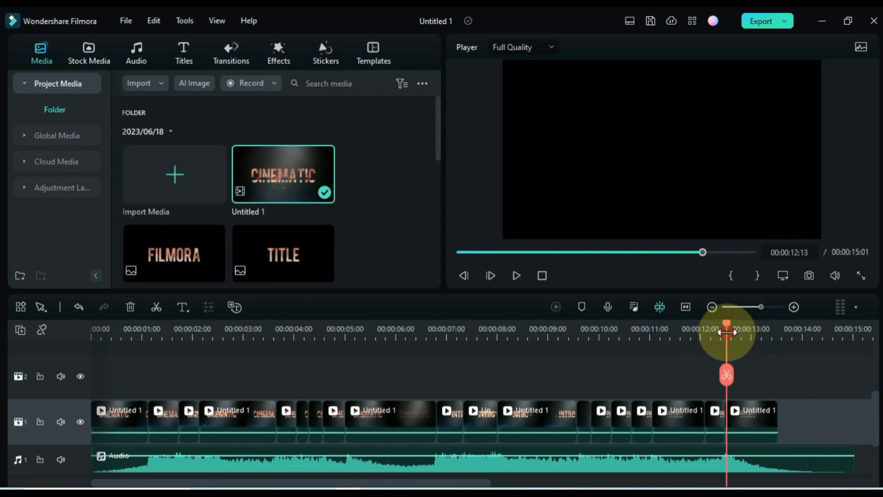
{"action": "double_click", "coordinate": [744, 416]}
{"action": "left_click_drag", "start_coordinate": [725, 327], "coordinate": [744, 330]}
{"action": "left_click_drag", "start_coordinate": [439, 100], "coordinate": [442, 157]}
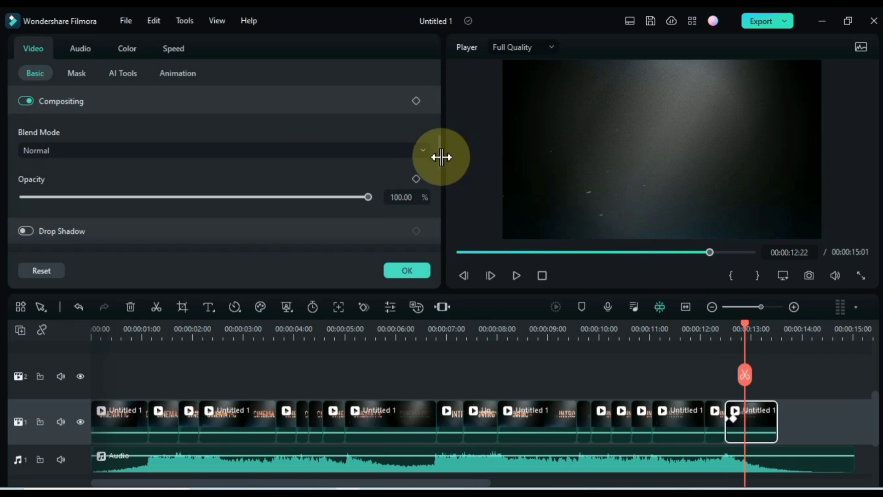
{"action": "left_click", "coordinate": [416, 178]}
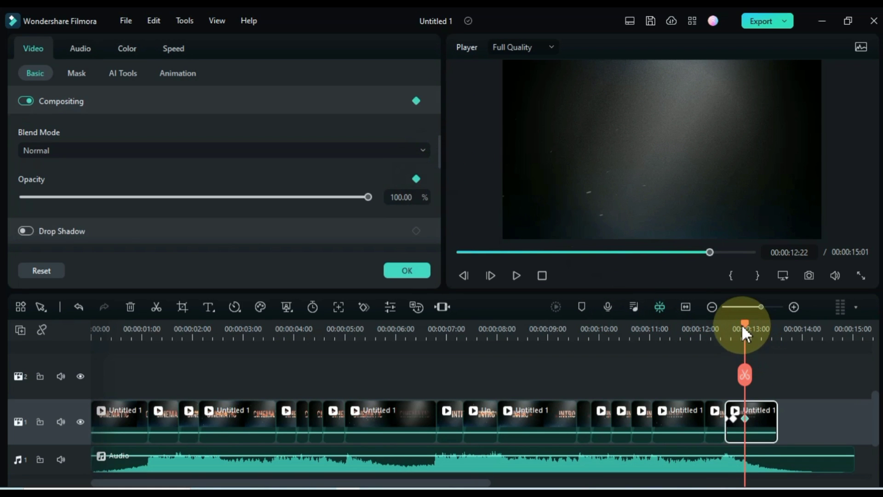
{"action": "left_click_drag", "start_coordinate": [759, 339], "coordinate": [772, 336]}
{"action": "left_click_drag", "start_coordinate": [368, 197], "coordinate": [2, 199]}
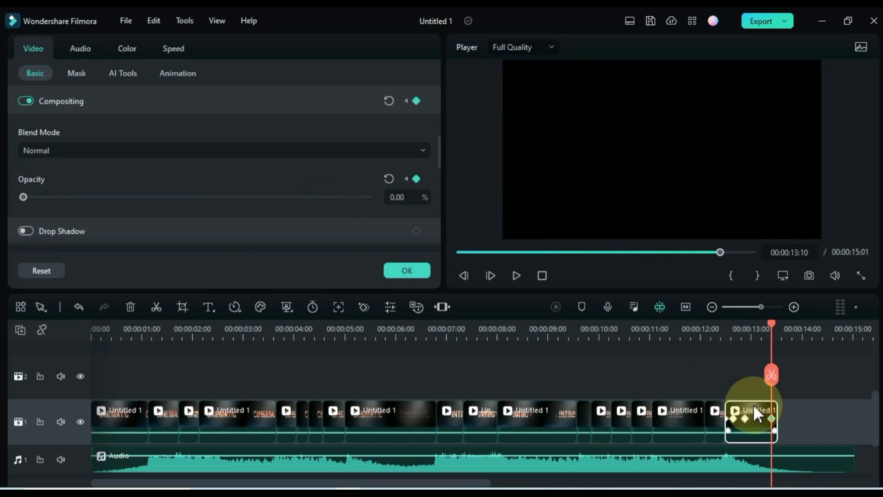
{"action": "left_click", "coordinate": [804, 391]}
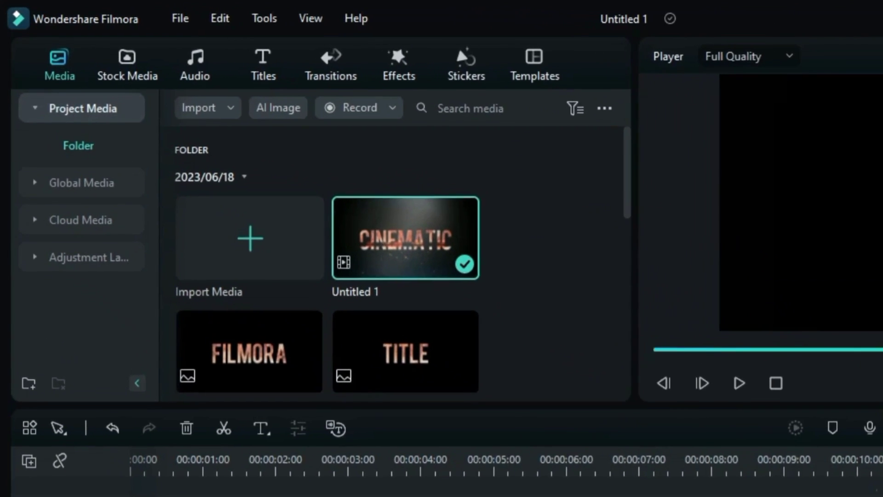
Search the effects for "Cinema" and place Cinema 21:9 on video track 2, spanning from the start to the end of the last clip.
{"action": "left_click", "coordinate": [399, 73]}
{"action": "left_click", "coordinate": [311, 117]}
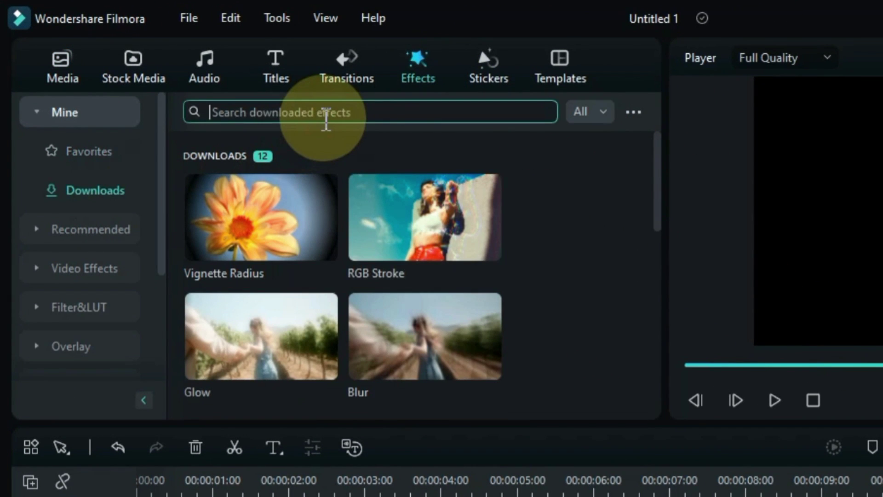
{"action": "type", "text": "Cinema"}
{"action": "key", "text": "Return"}
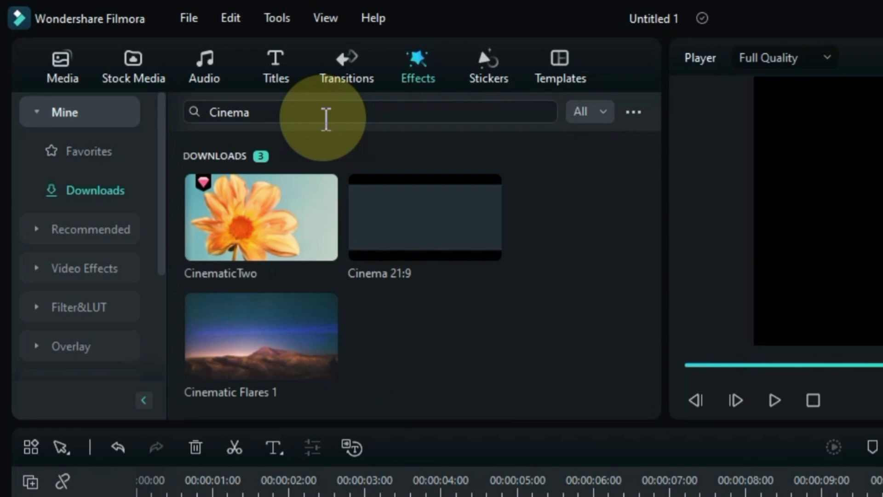
{"action": "left_click", "coordinate": [416, 251]}
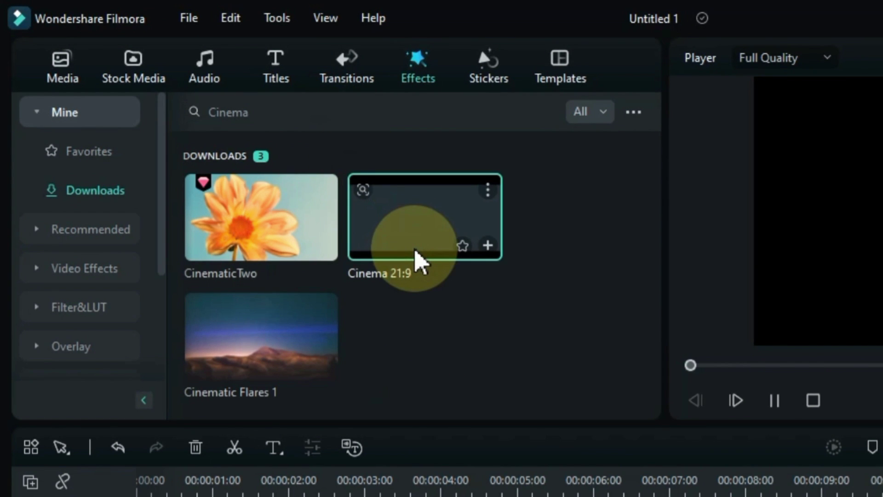
{"action": "left_click_drag", "start_coordinate": [419, 260], "coordinate": [121, 347]}
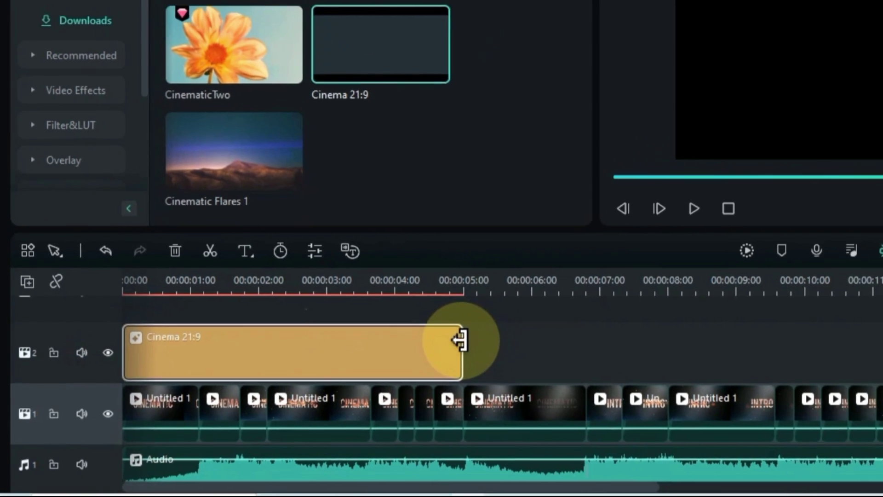
{"action": "left_click_drag", "start_coordinate": [459, 341], "coordinate": [776, 399]}
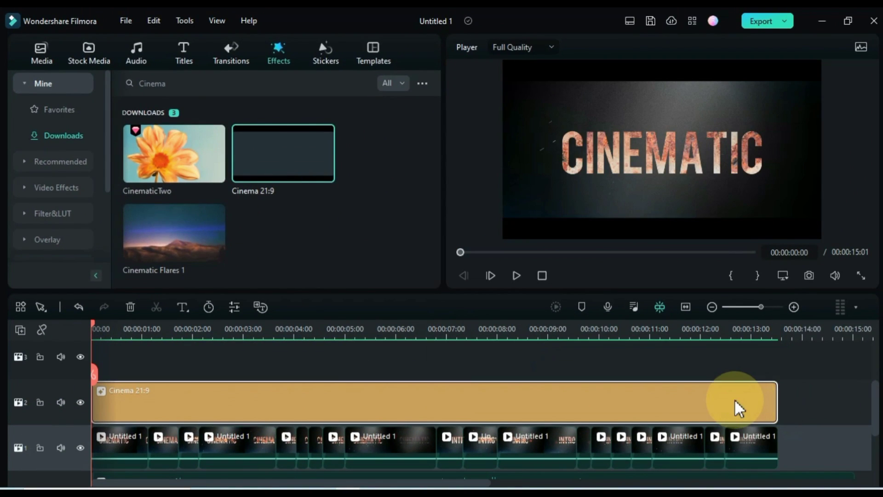
Set the Cinema 21:9 effect's height to 0.15 and play the sequence from the start.
{"action": "double_click", "coordinate": [735, 401]}
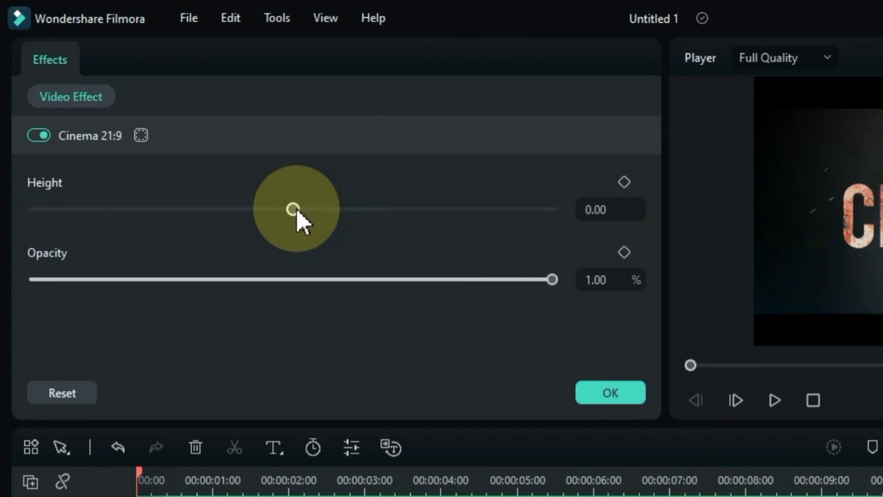
{"action": "left_click_drag", "start_coordinate": [297, 210], "coordinate": [315, 213]}
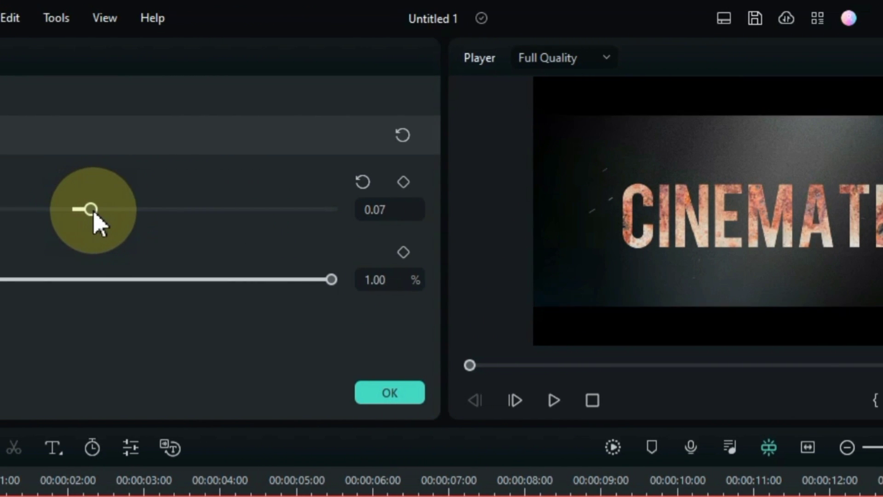
{"action": "mouse_move", "coordinate": [99, 224]}
{"action": "left_mouse_down"}
{"action": "mouse_move", "coordinate": [122, 230]}
{"action": "mouse_move", "coordinate": [111, 217]}
{"action": "left_mouse_up"}
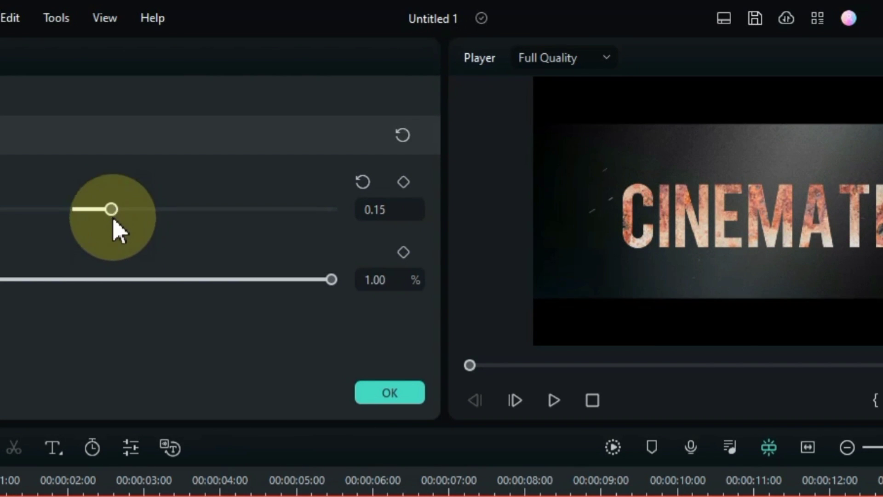
{"action": "left_click", "coordinate": [286, 466]}
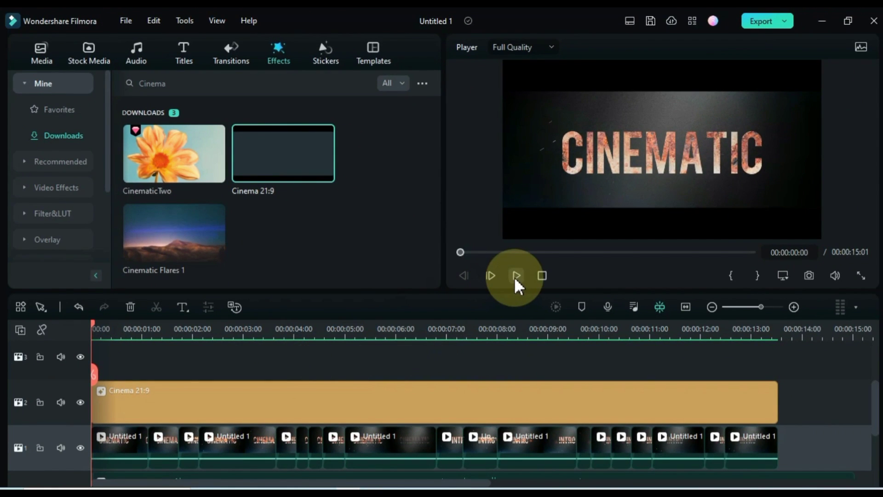
{"action": "left_click", "coordinate": [516, 276]}
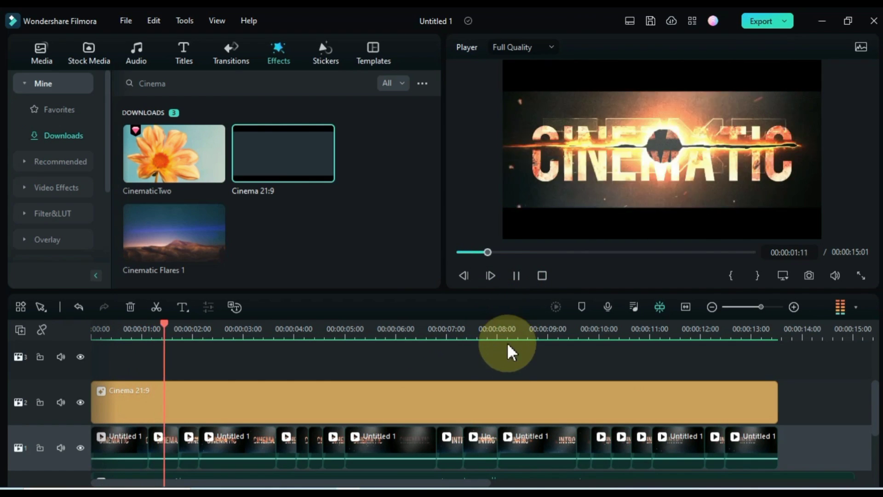
{"action": "scroll", "coordinate": [505, 371], "scroll_direction": "down", "scroll_amount": 1}
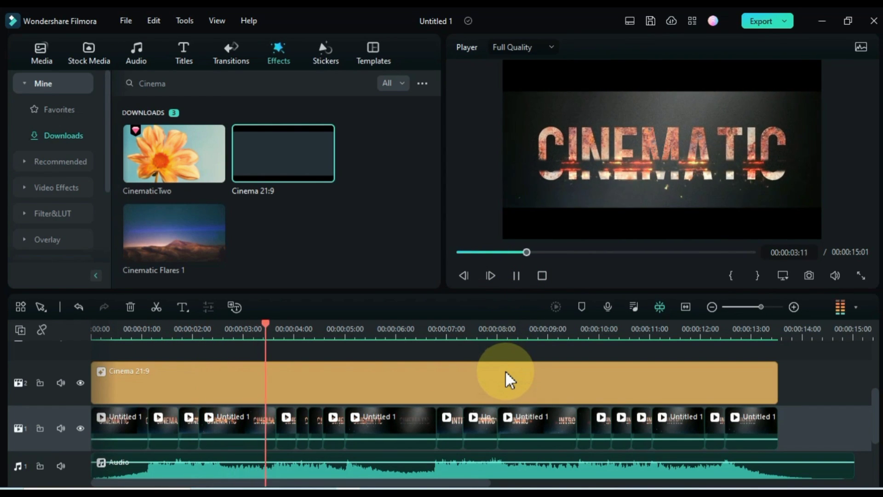